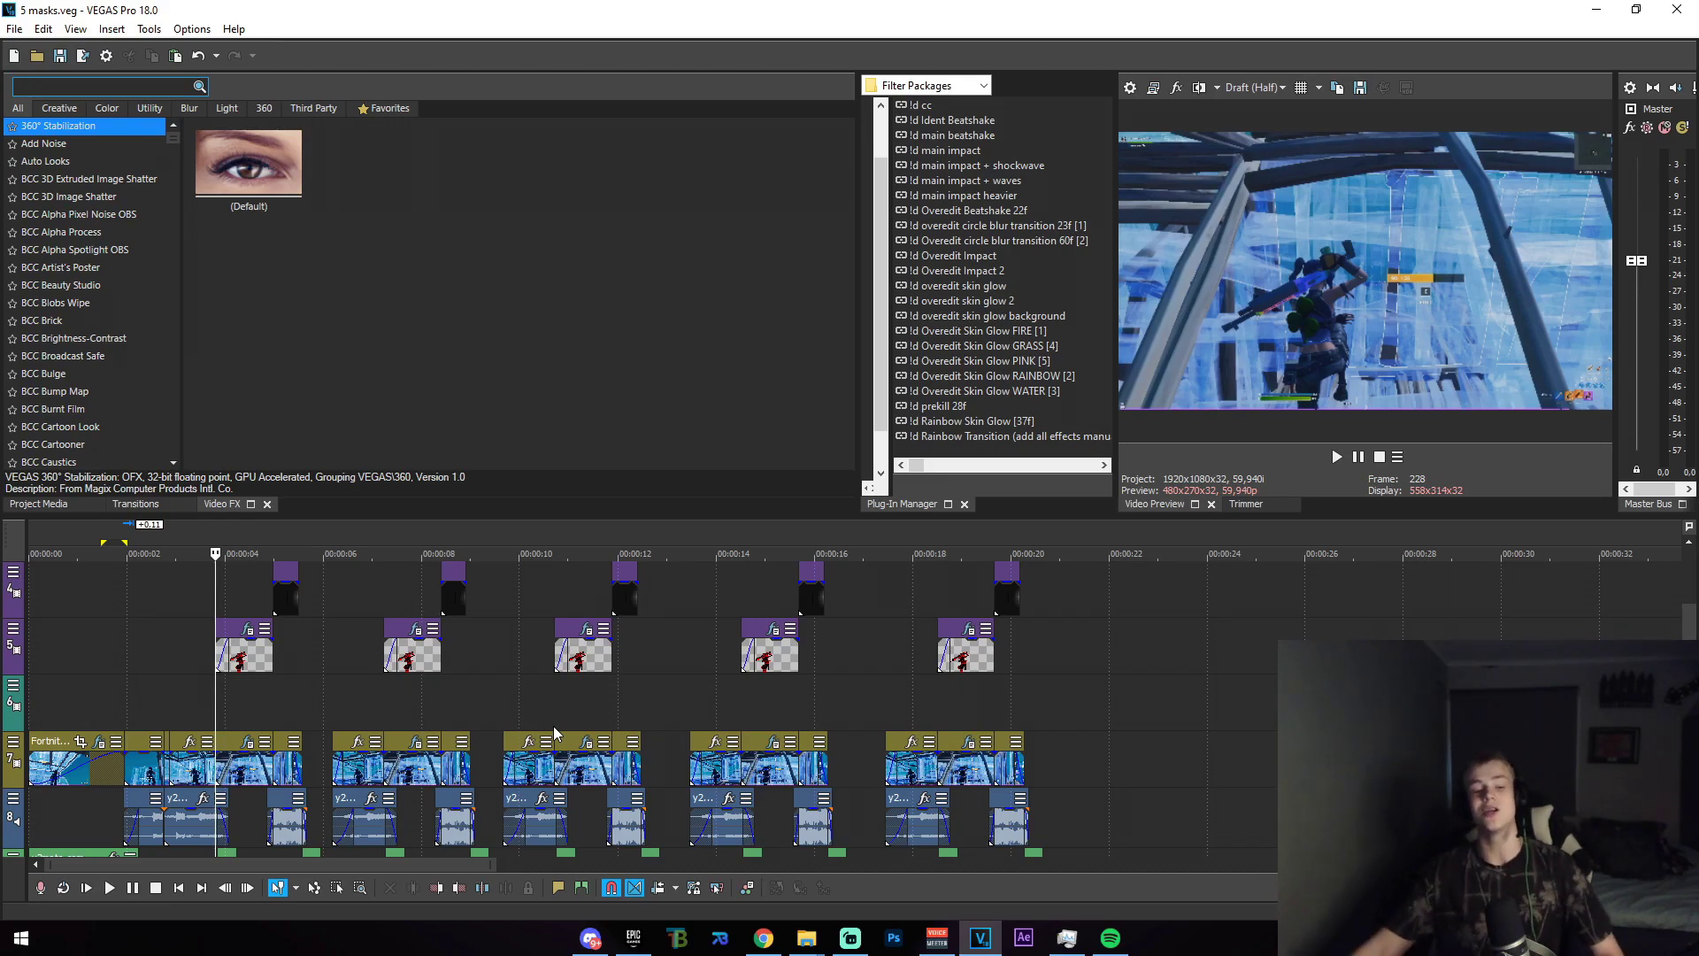
Review the existing masked clips along the timeline and preview the skin glow effect on the last one.
{"action": "left_click_drag", "start_coordinate": [208, 708], "coordinate": [1000, 708]}
{"action": "left_click", "coordinate": [1001, 708]}
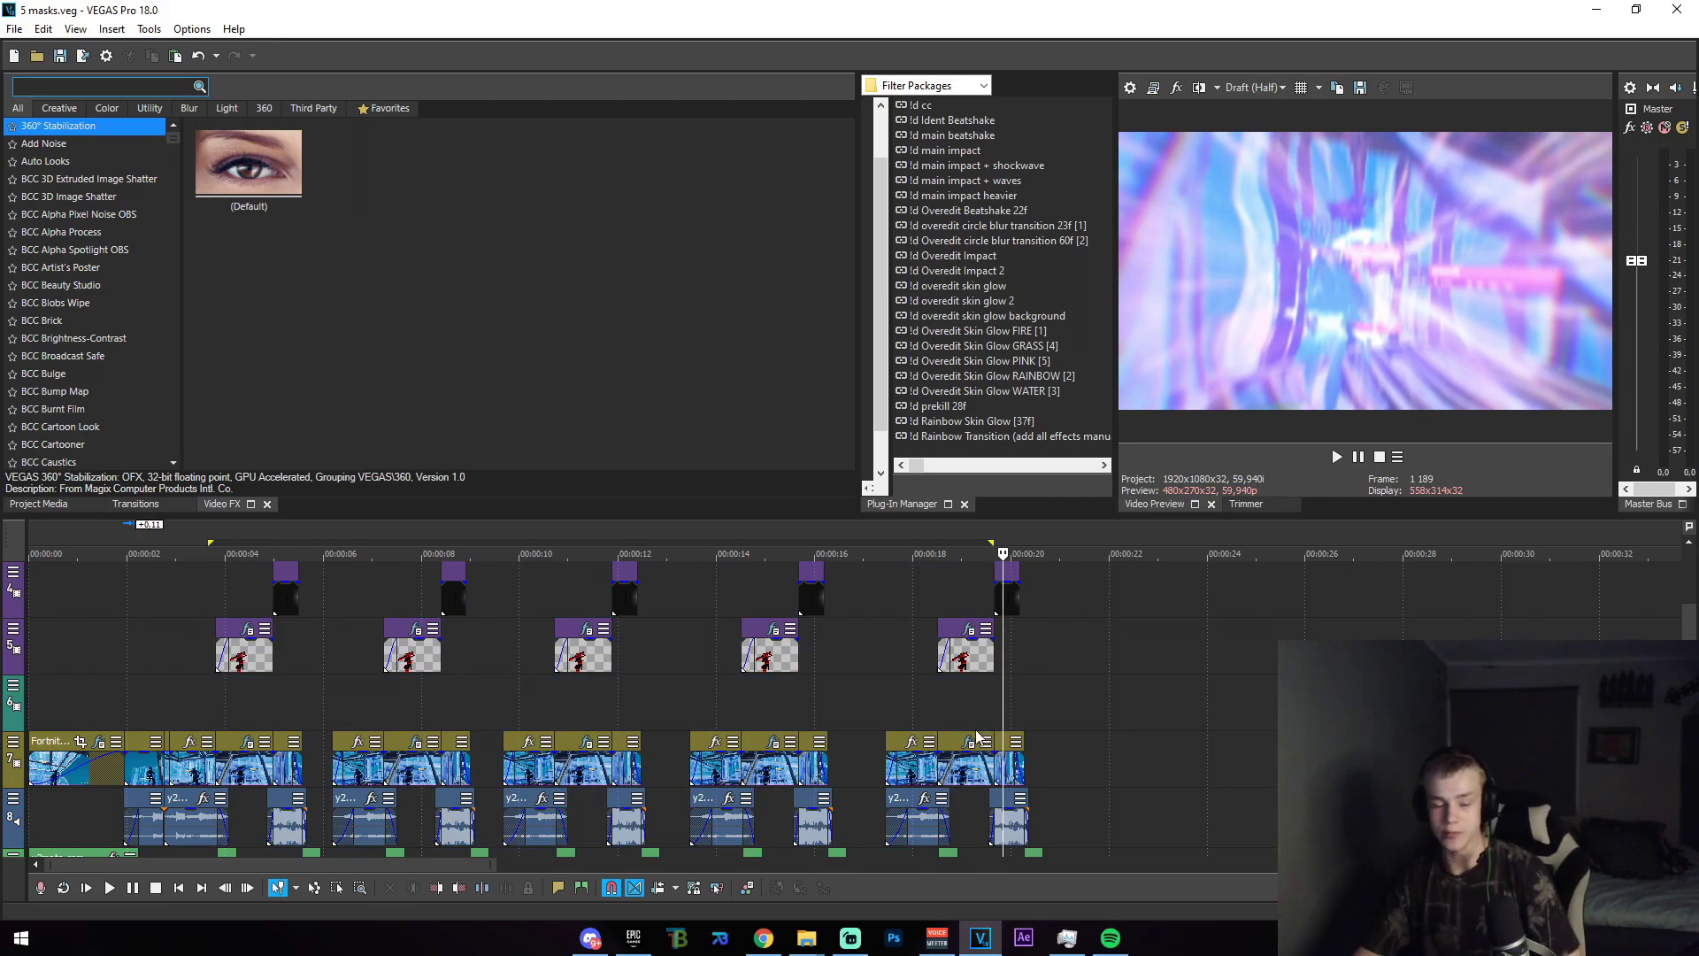
{"action": "scroll", "coordinate": [556, 769], "scroll_direction": "down", "scroll_amount": 2}
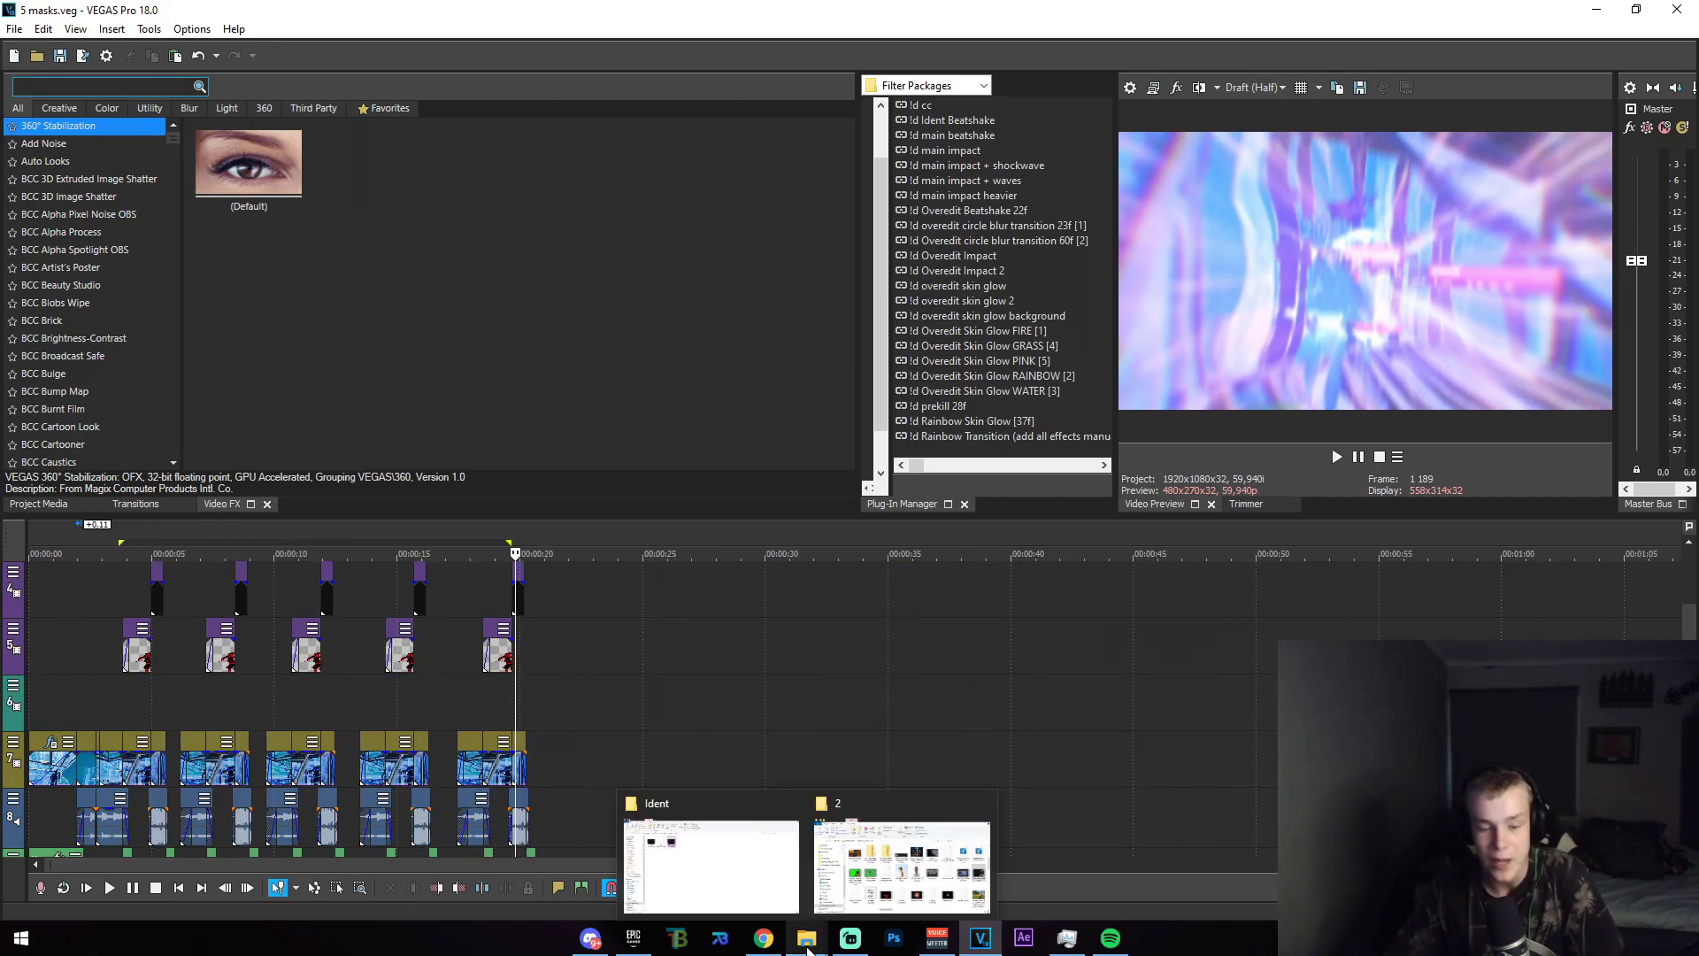
{"action": "left_click", "coordinate": [923, 858]}
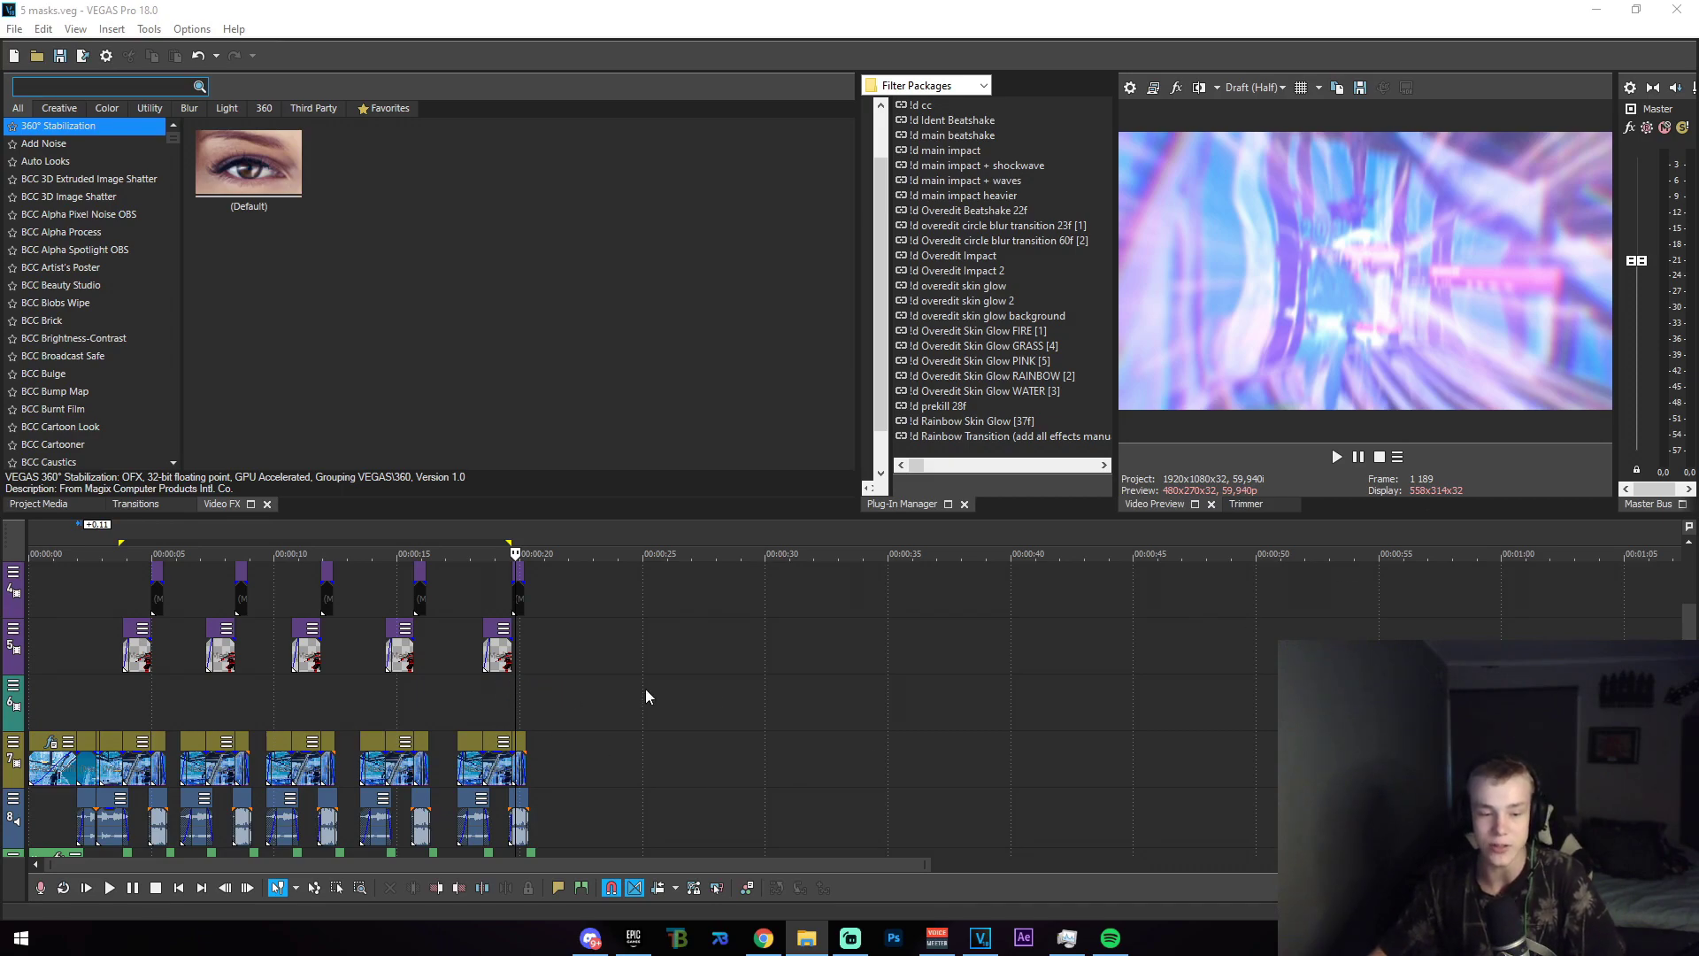
{"action": "left_click", "coordinate": [512, 698]}
{"action": "scroll", "coordinate": [1108, 593], "scroll_direction": "up", "scroll_amount": 3}
{"action": "left_click", "coordinate": [798, 699]}
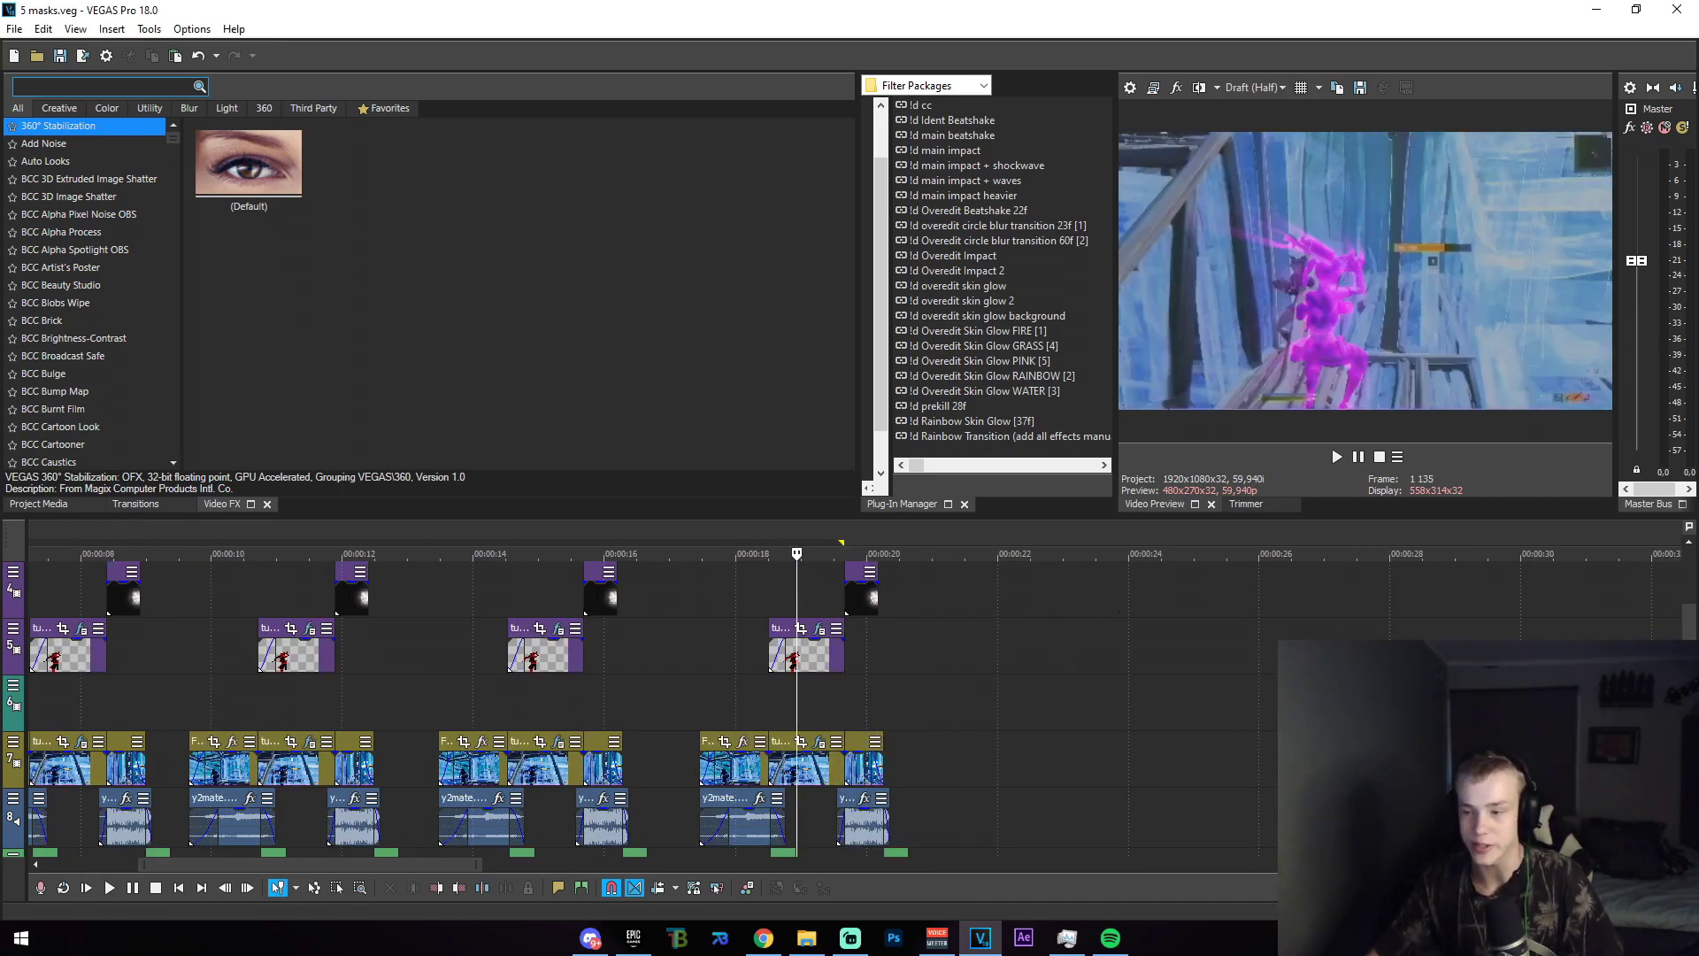
Add the Fortnite 2021.06.30 - 23.15.13.94.DVR recording to track 7, in the empty stretch after the existing clips.
{"action": "left_click", "coordinate": [1361, 715]}
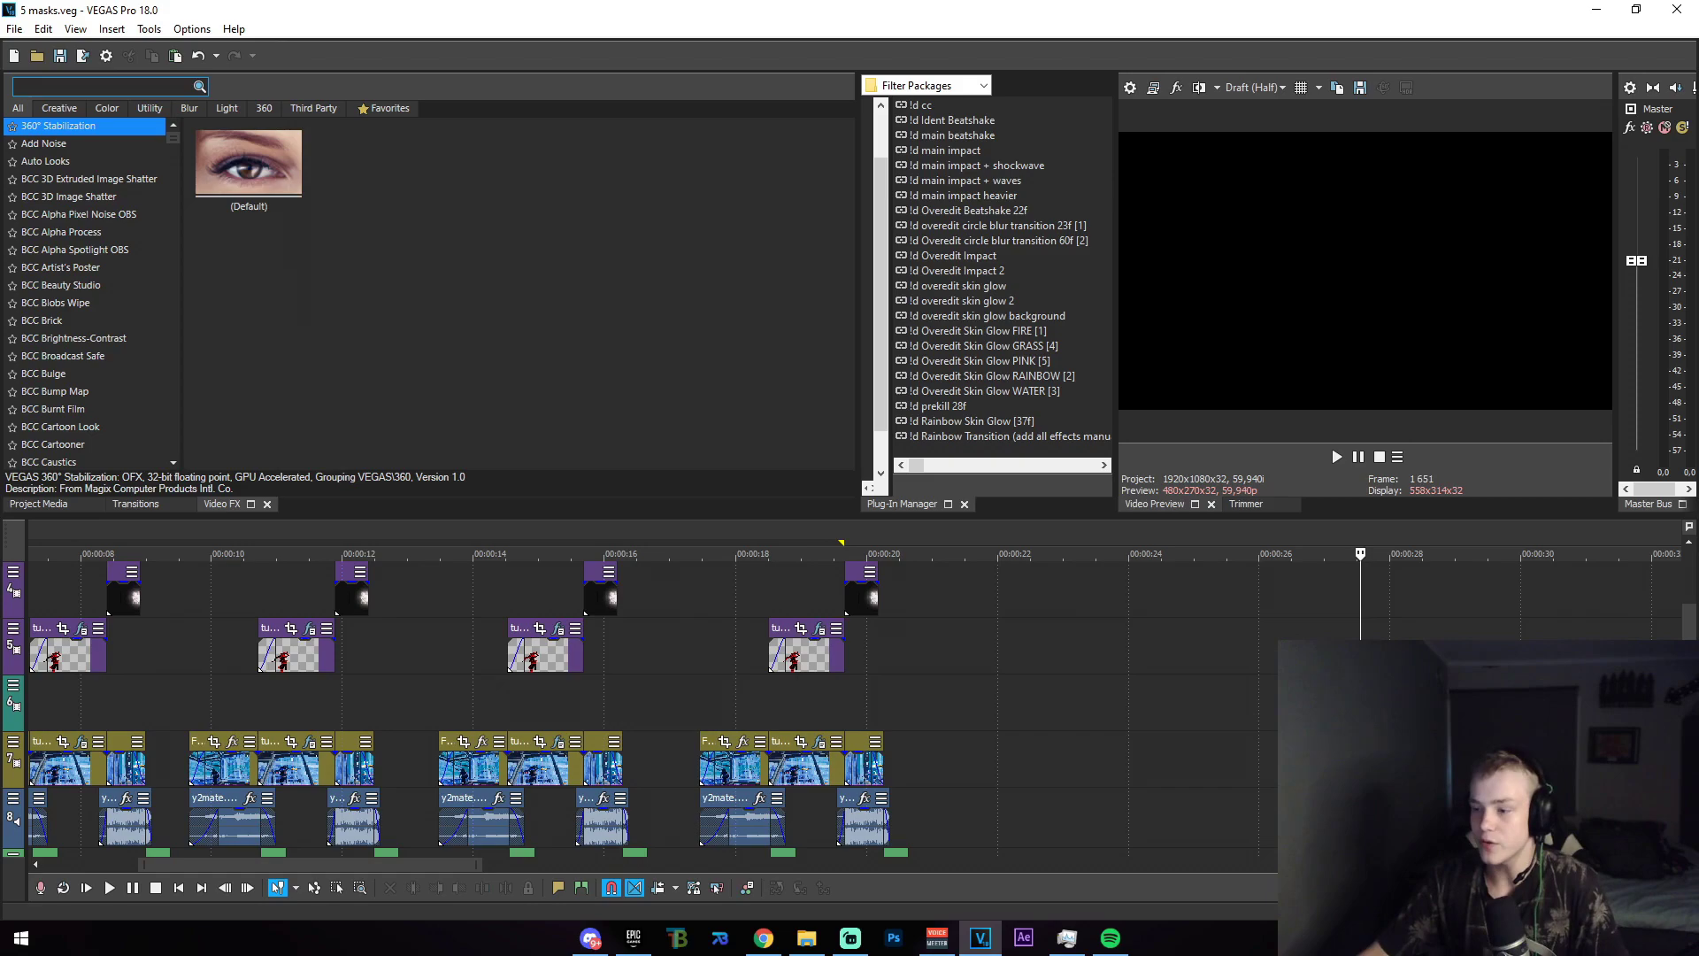
{"action": "key", "text": "alt+Tab"}
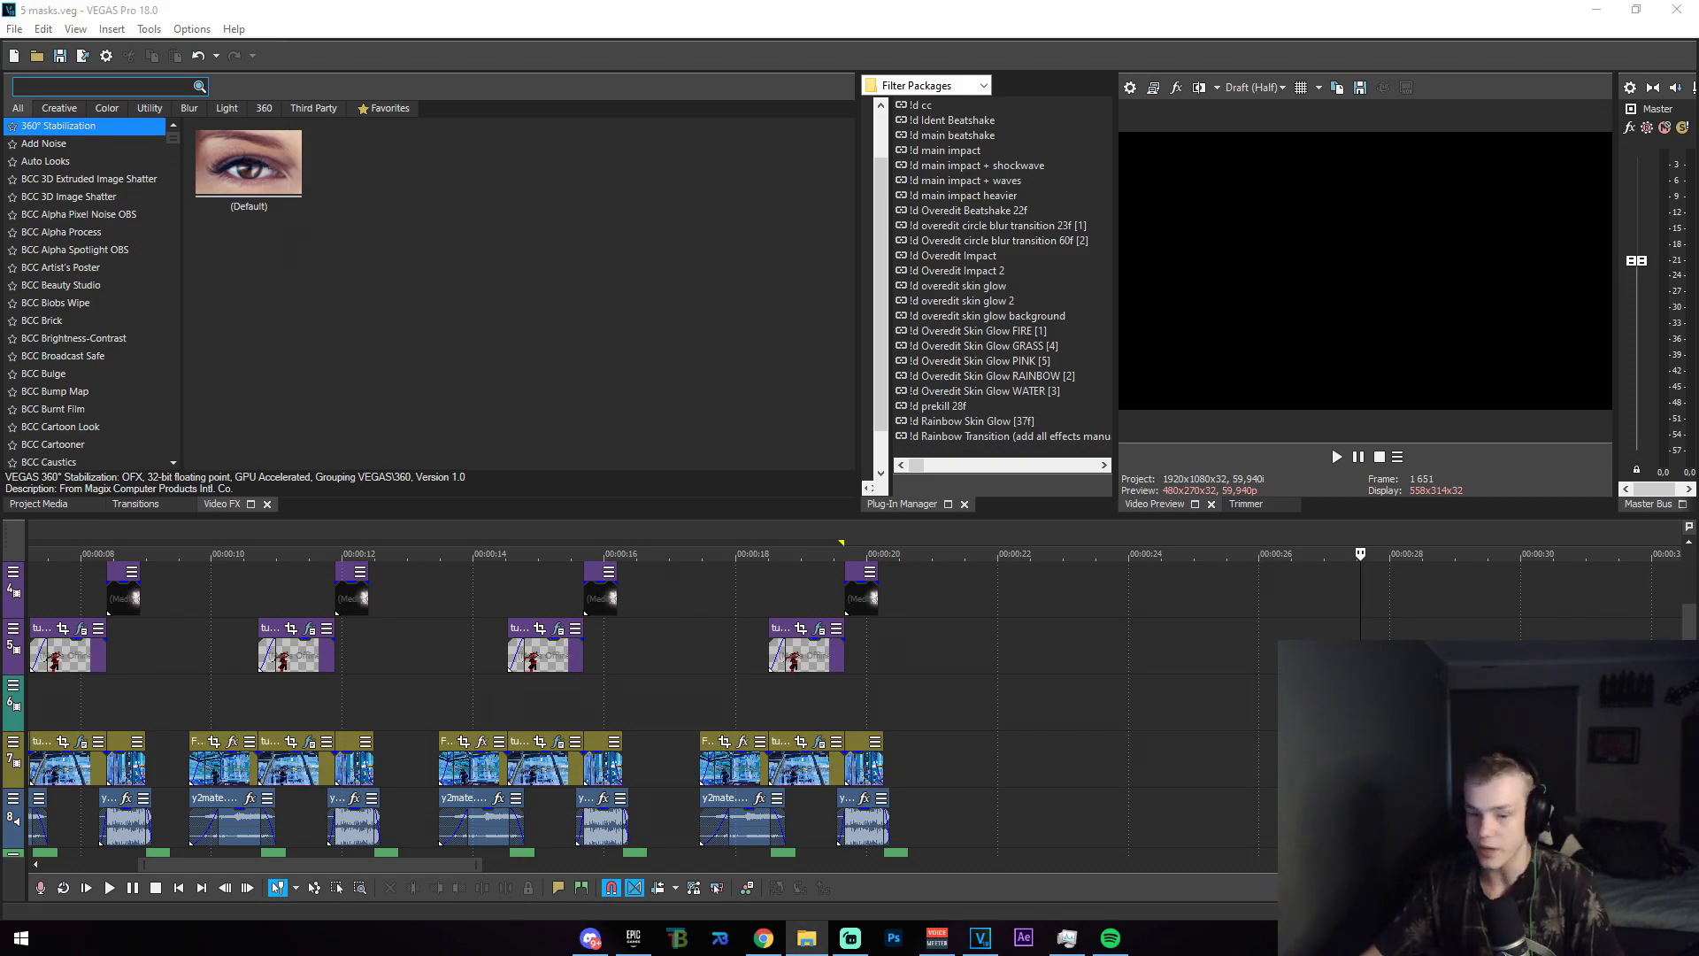
{"action": "left_click_drag", "start_coordinate": [1237, 791], "coordinate": [1139, 788]}
{"action": "scroll", "coordinate": [1226, 777], "scroll_direction": "down", "scroll_amount": 3}
Split the imported Fortnite recording at frame 2,221 and delete the part before the split.
{"action": "left_click_drag", "start_coordinate": [827, 711], "coordinate": [938, 717]}
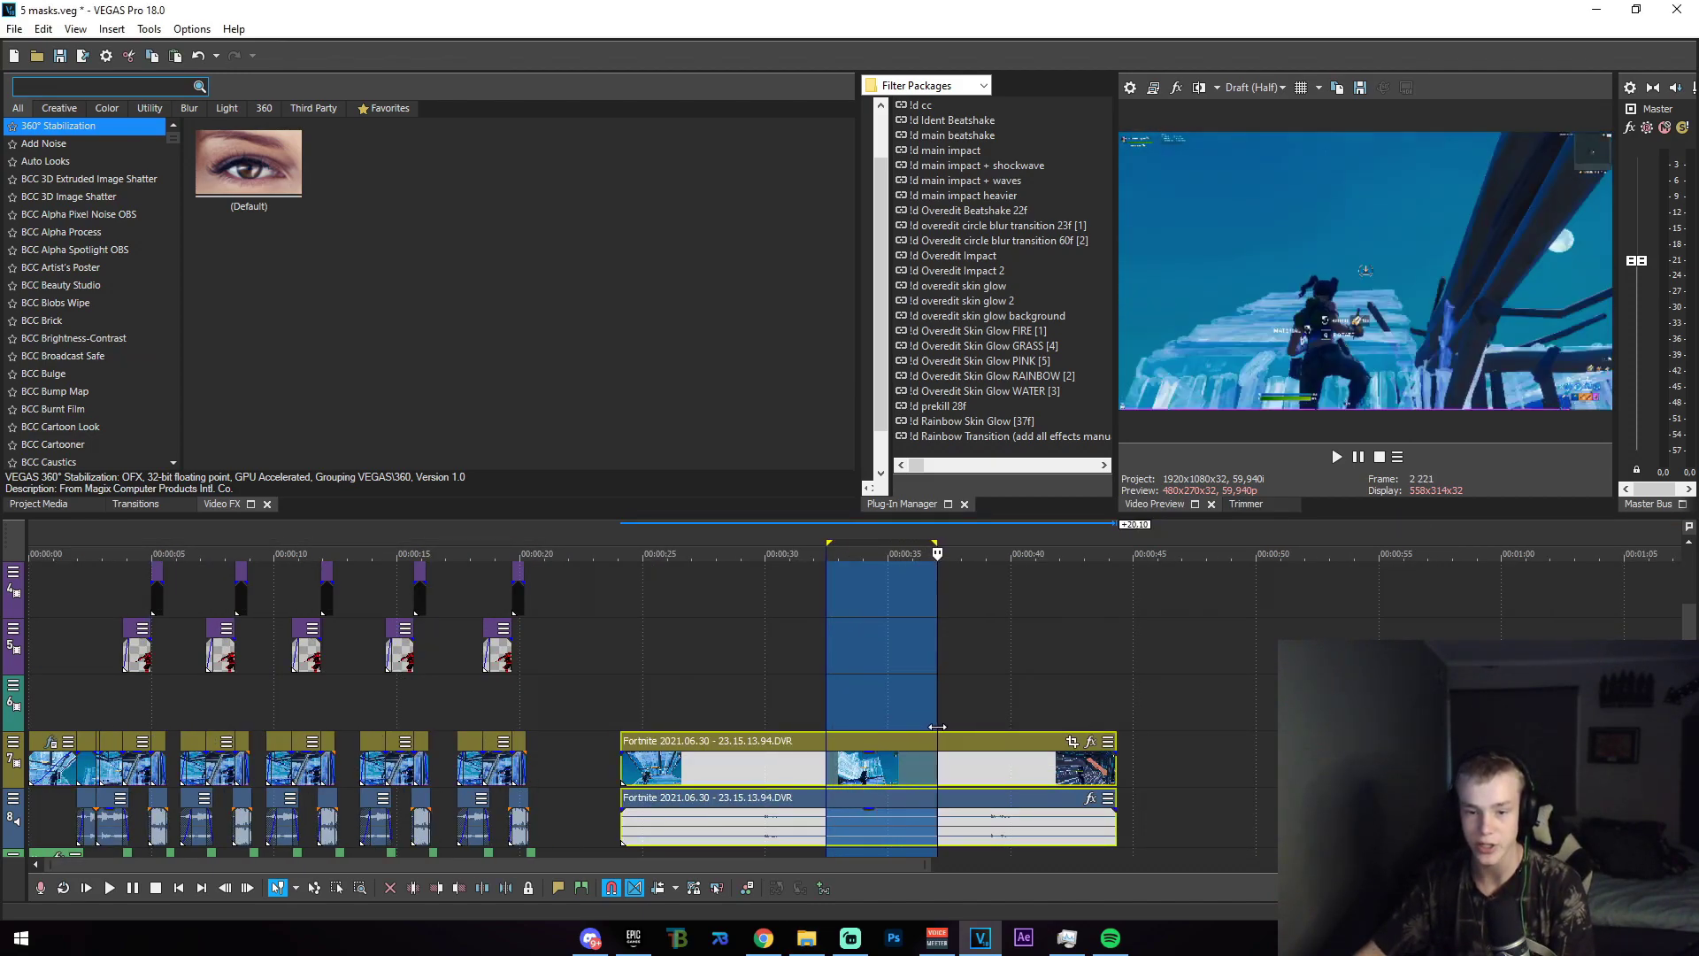
{"action": "left_click", "coordinate": [939, 776]}
{"action": "key", "text": "s"}
{"action": "left_click", "coordinate": [924, 776]}
{"action": "key", "text": "Delete"}
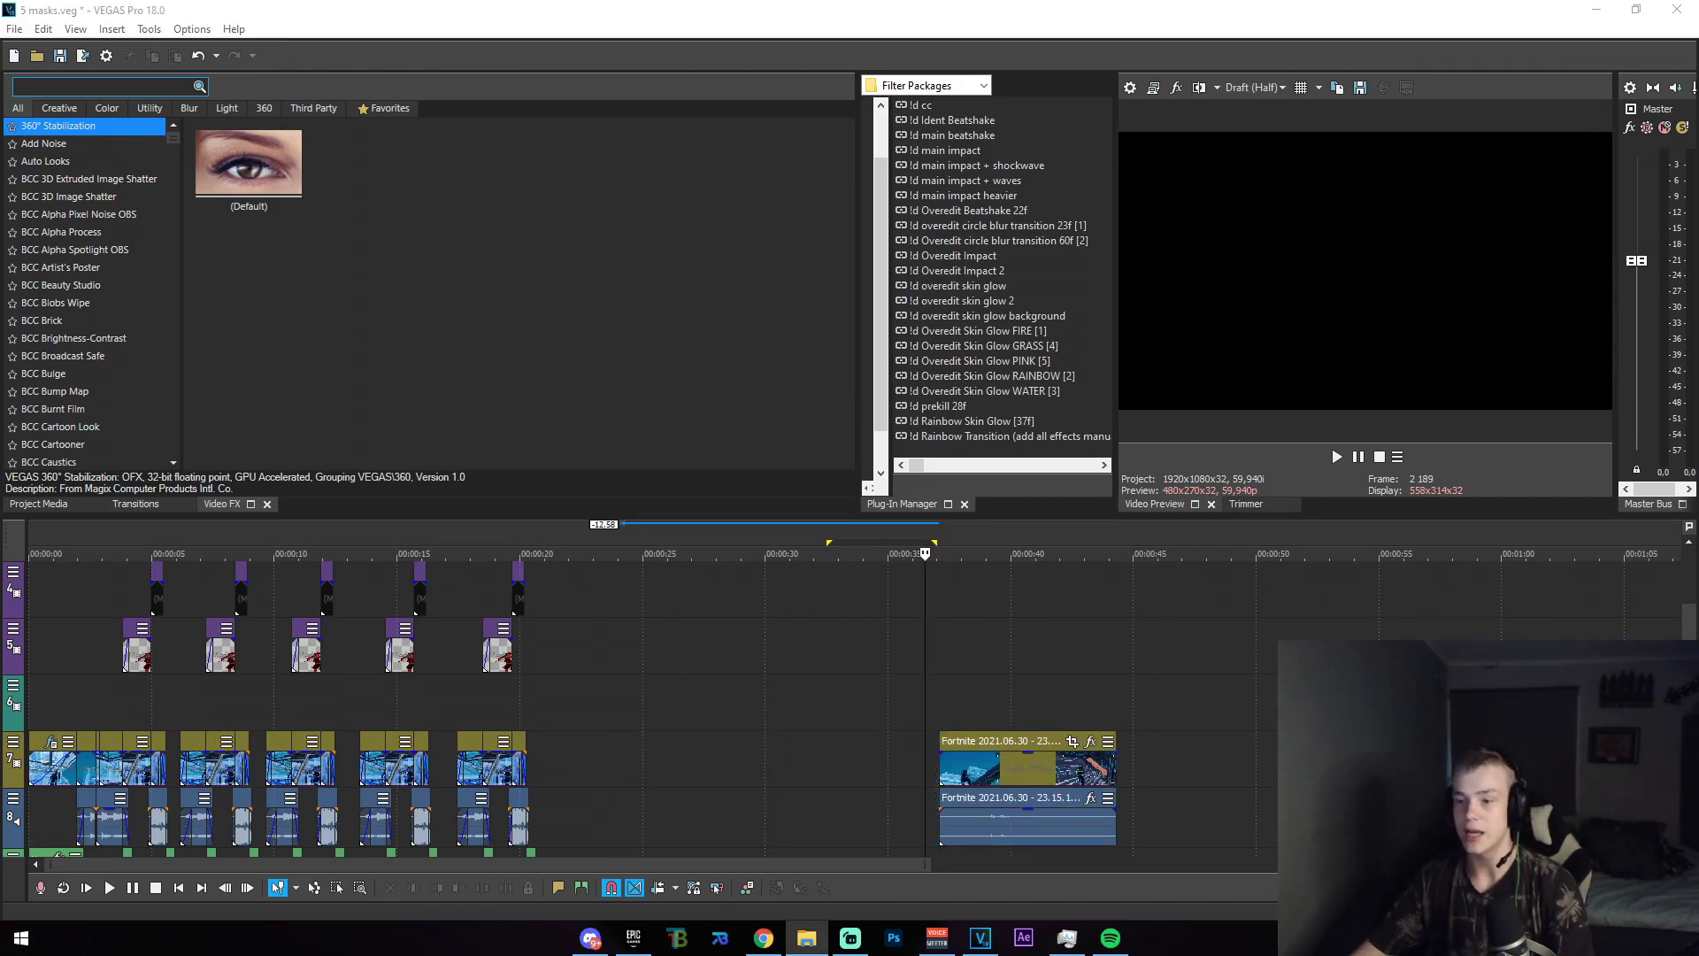
Split the Fortnite clip just before 00:00:40,00 and delete the remaining footage after it.
{"action": "scroll", "coordinate": [941, 720], "scroll_direction": "up", "scroll_amount": 3}
{"action": "left_click_drag", "start_coordinate": [937, 721], "coordinate": [1013, 765]}
{"action": "left_click", "coordinate": [1015, 767]}
{"action": "key", "text": "s"}
{"action": "left_click", "coordinate": [1054, 763]}
{"action": "key", "text": "Delete"}
Find the Twixtor effects and apply the TwixtorPRO preset 91 to the trimmed Fortnite clip.
{"action": "left_click", "coordinate": [945, 700]}
{"action": "scroll", "coordinate": [938, 696], "scroll_direction": "up", "scroll_amount": 3}
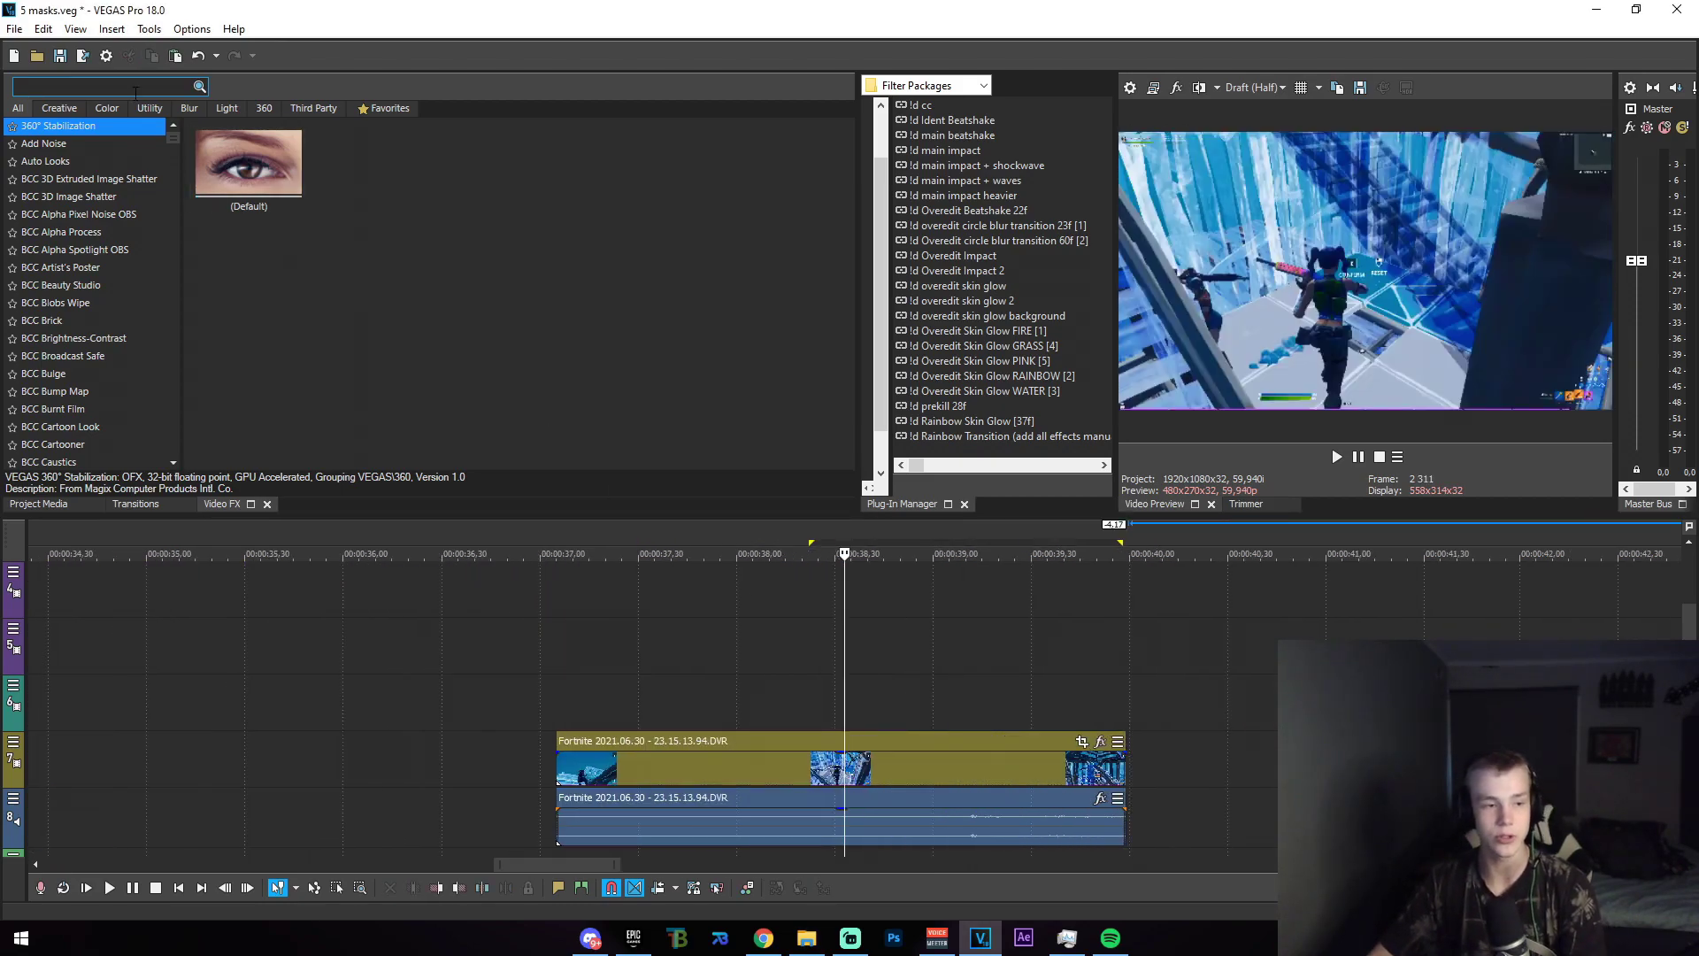
{"action": "left_click", "coordinate": [105, 86]}
{"action": "type", "text": "twixtor"}
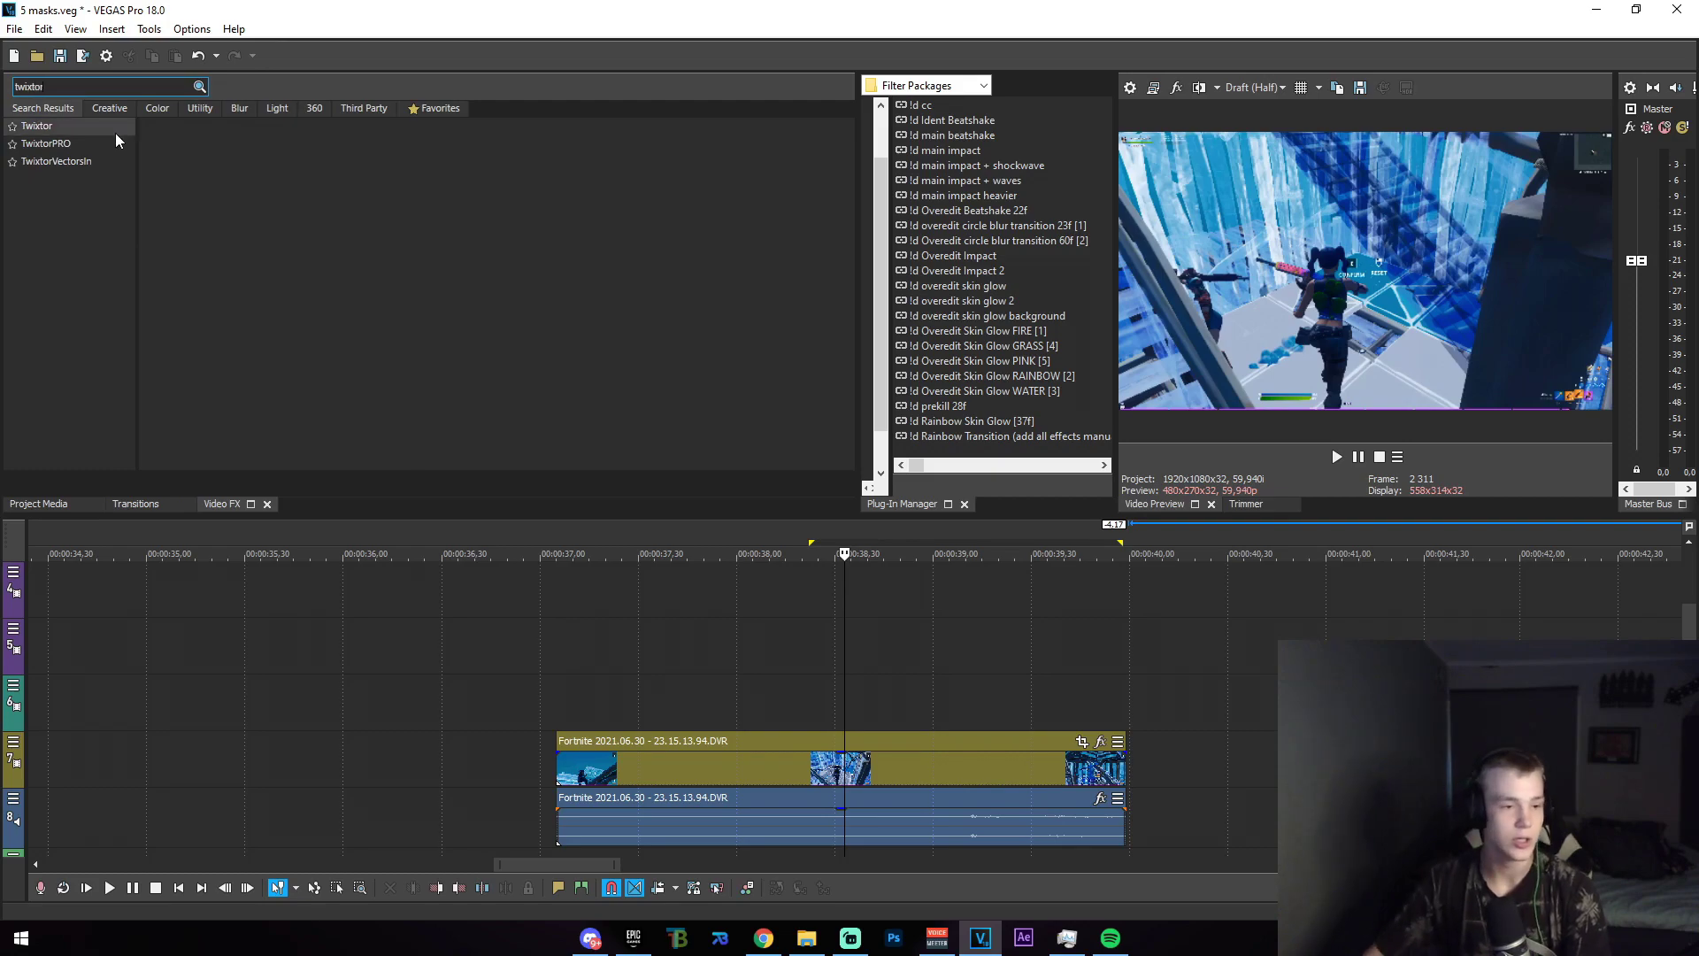
{"action": "left_click", "coordinate": [98, 144]}
{"action": "left_click_drag", "start_coordinate": [426, 218], "coordinate": [768, 761]}
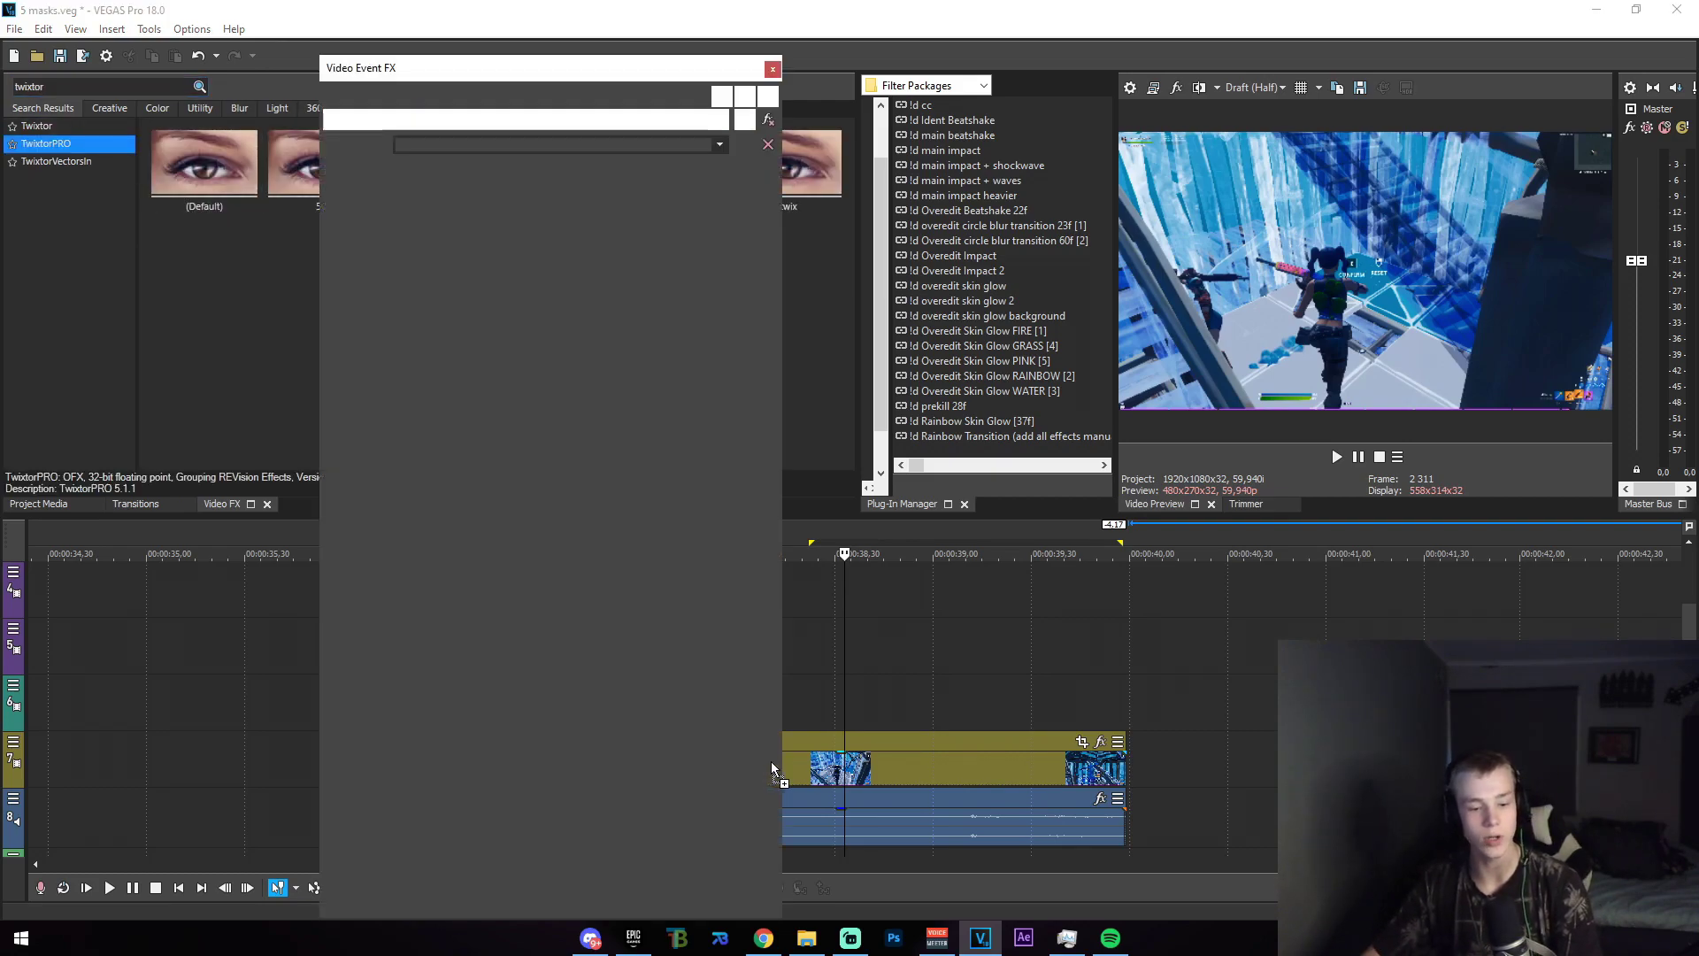
Enable animation for TwixtorPRO's Speed % and add a keyframe at 00:00:01,44, on frame 2,327.
{"action": "scroll", "coordinate": [943, 770], "scroll_direction": "up", "scroll_amount": 3}
{"action": "scroll", "coordinate": [956, 771], "scroll_direction": "down", "scroll_amount": 2}
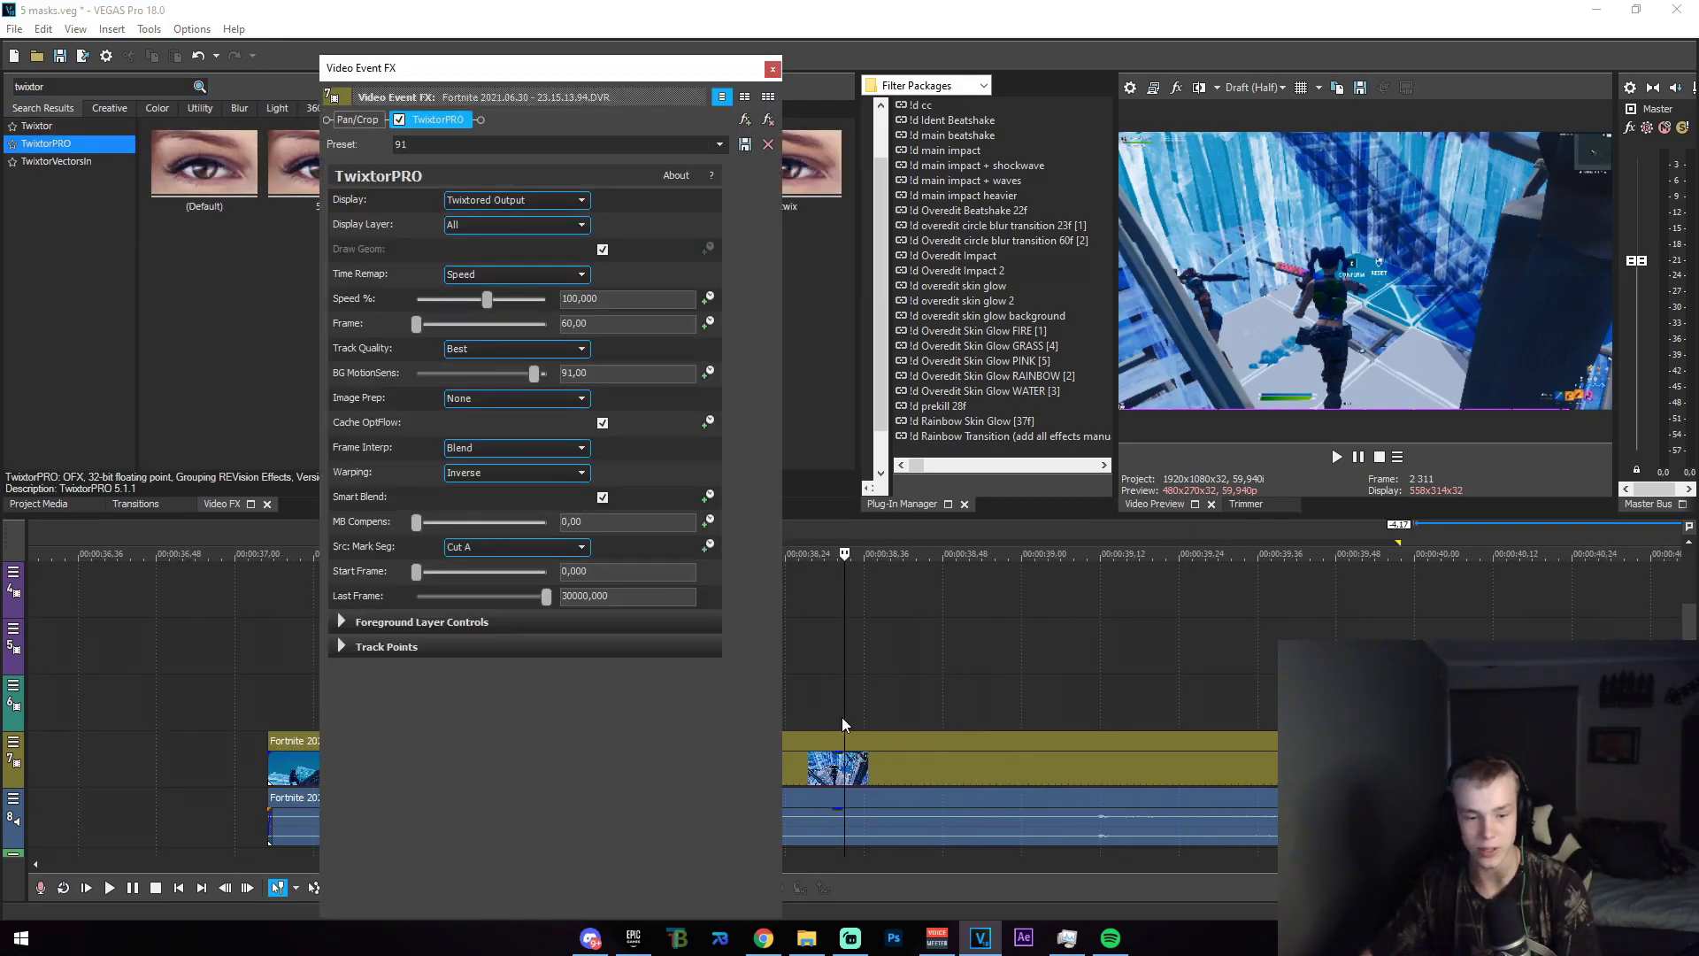
{"action": "left_click_drag", "start_coordinate": [641, 78], "coordinate": [400, 61]}
{"action": "left_click_drag", "start_coordinate": [790, 702], "coordinate": [952, 718]}
{"action": "left_click", "coordinate": [951, 718]}
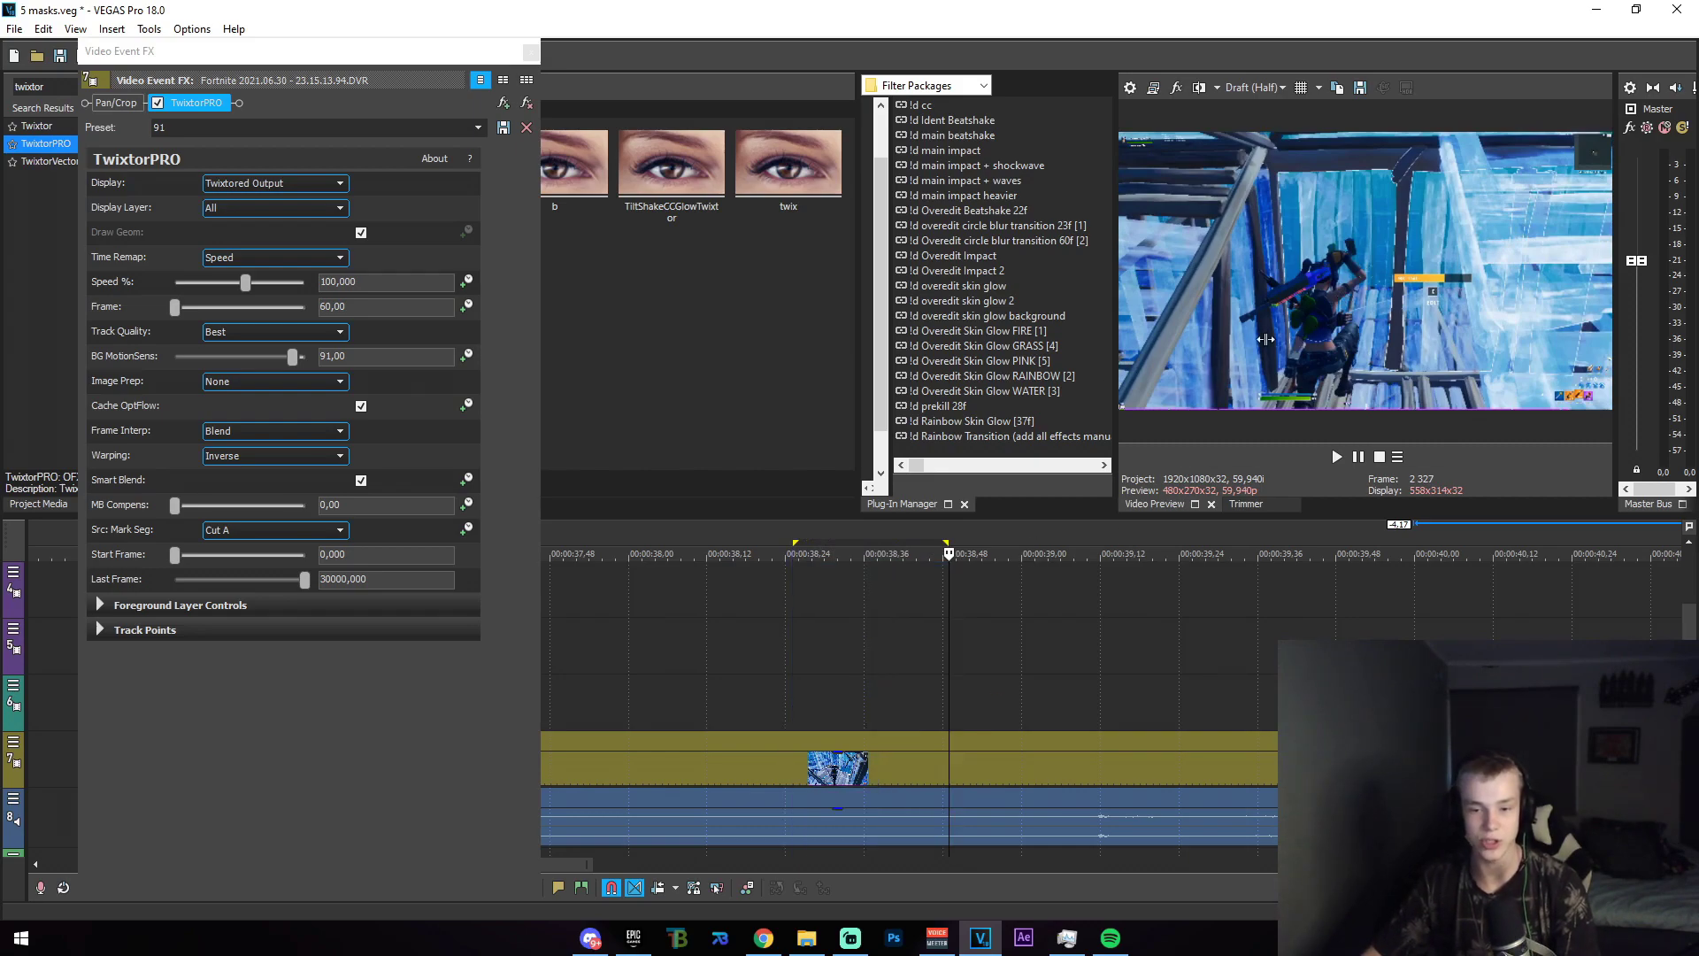
{"action": "left_click", "coordinate": [356, 821]}
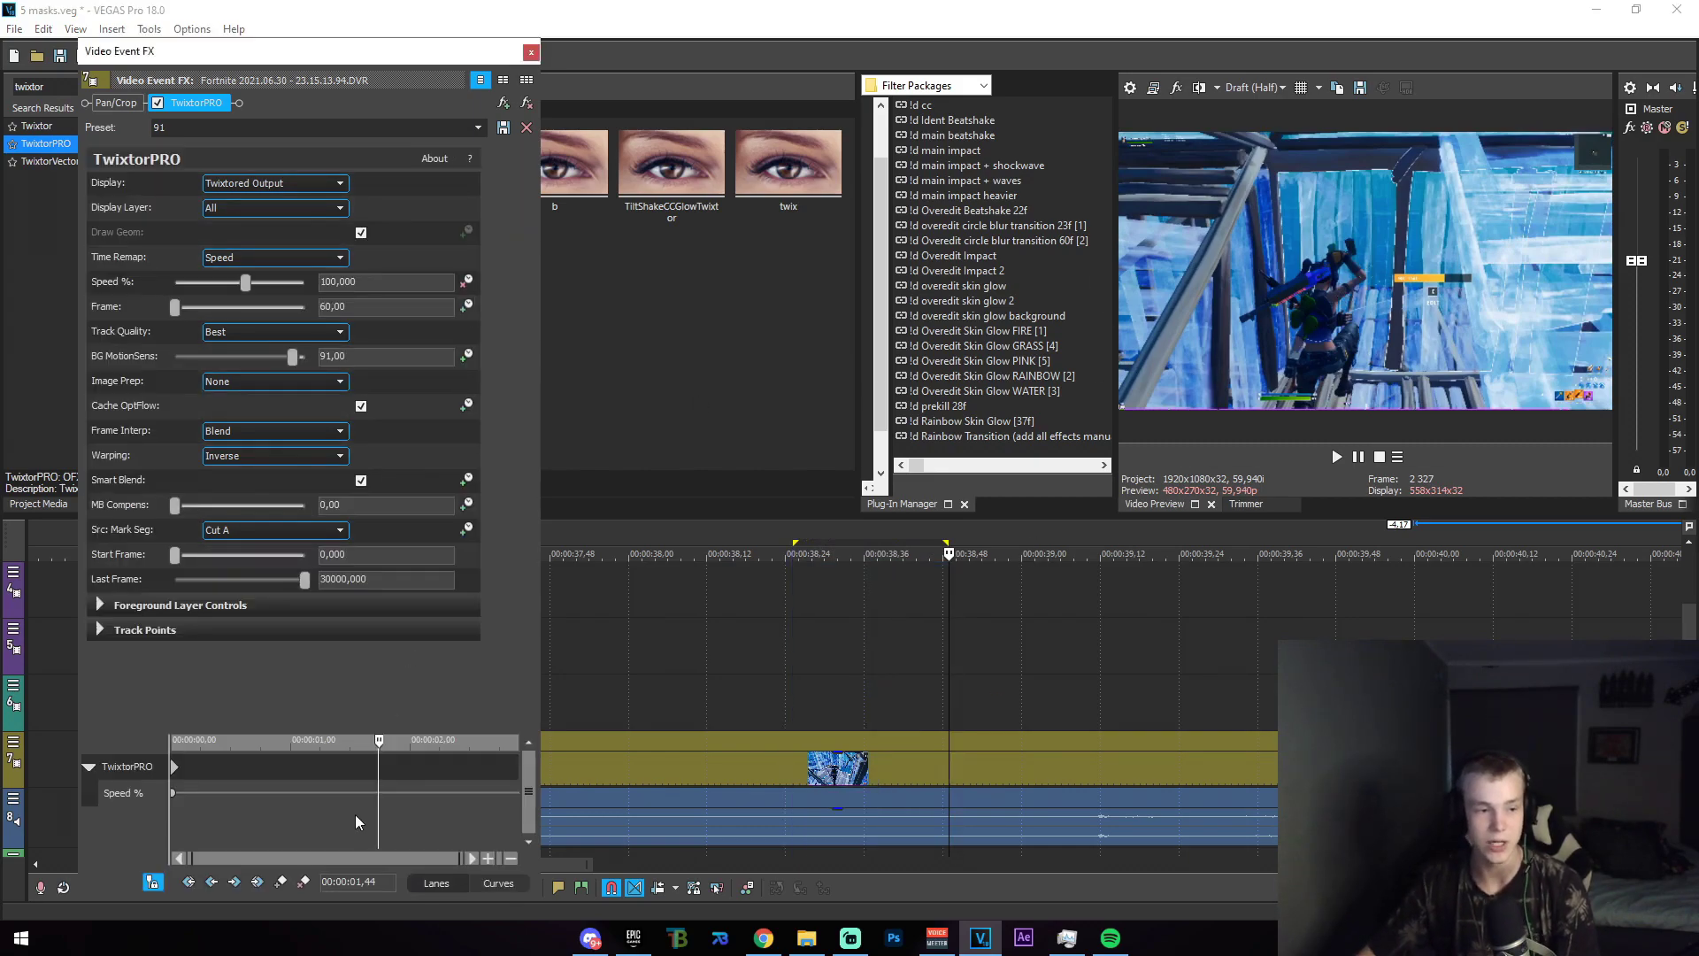
{"action": "left_click", "coordinate": [279, 882]}
Set TwixtorPRO's Speed % to 30 at 00:00:01,48 in the clip.
{"action": "scroll", "coordinate": [432, 827], "scroll_direction": "up", "scroll_amount": 4}
{"action": "left_click_drag", "start_coordinate": [345, 748], "coordinate": [409, 748]}
{"action": "left_click", "coordinate": [377, 281]}
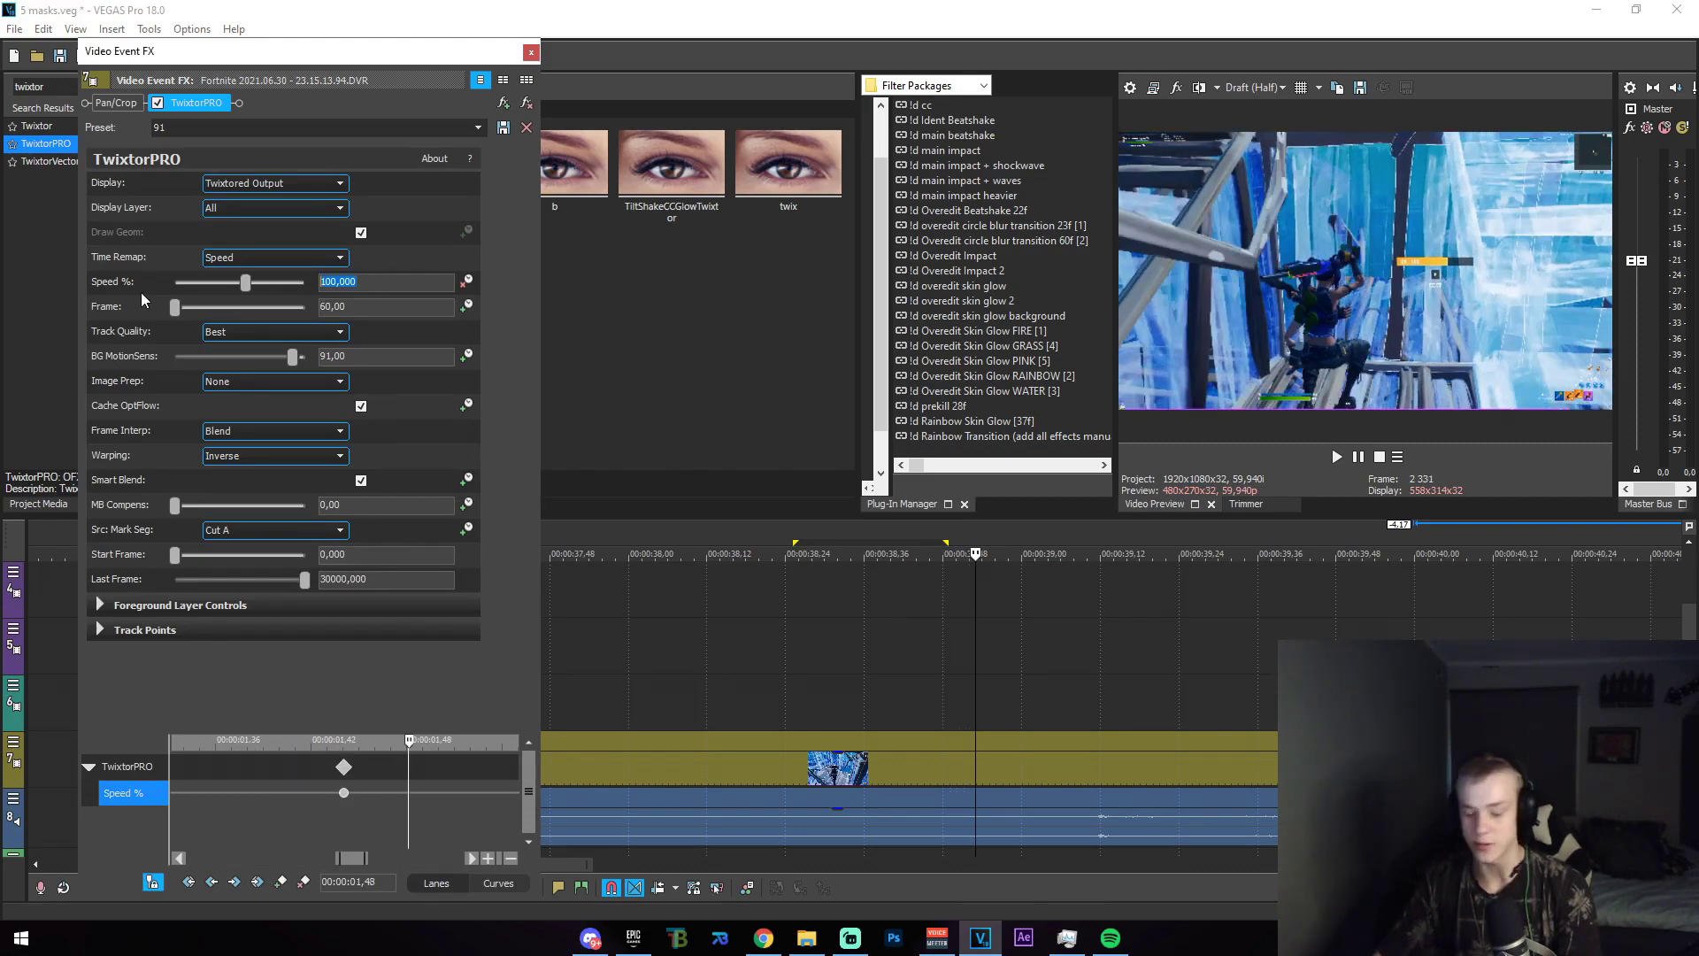
{"action": "type", "text": "30"}
{"action": "key", "text": "Return"}
Add a keyframe holding the slow speed at 00:00:02,20, on frame 2,363 just before the shot lands.
{"action": "left_click", "coordinate": [978, 706]}
{"action": "left_click_drag", "start_coordinate": [978, 705], "coordinate": [1029, 705]}
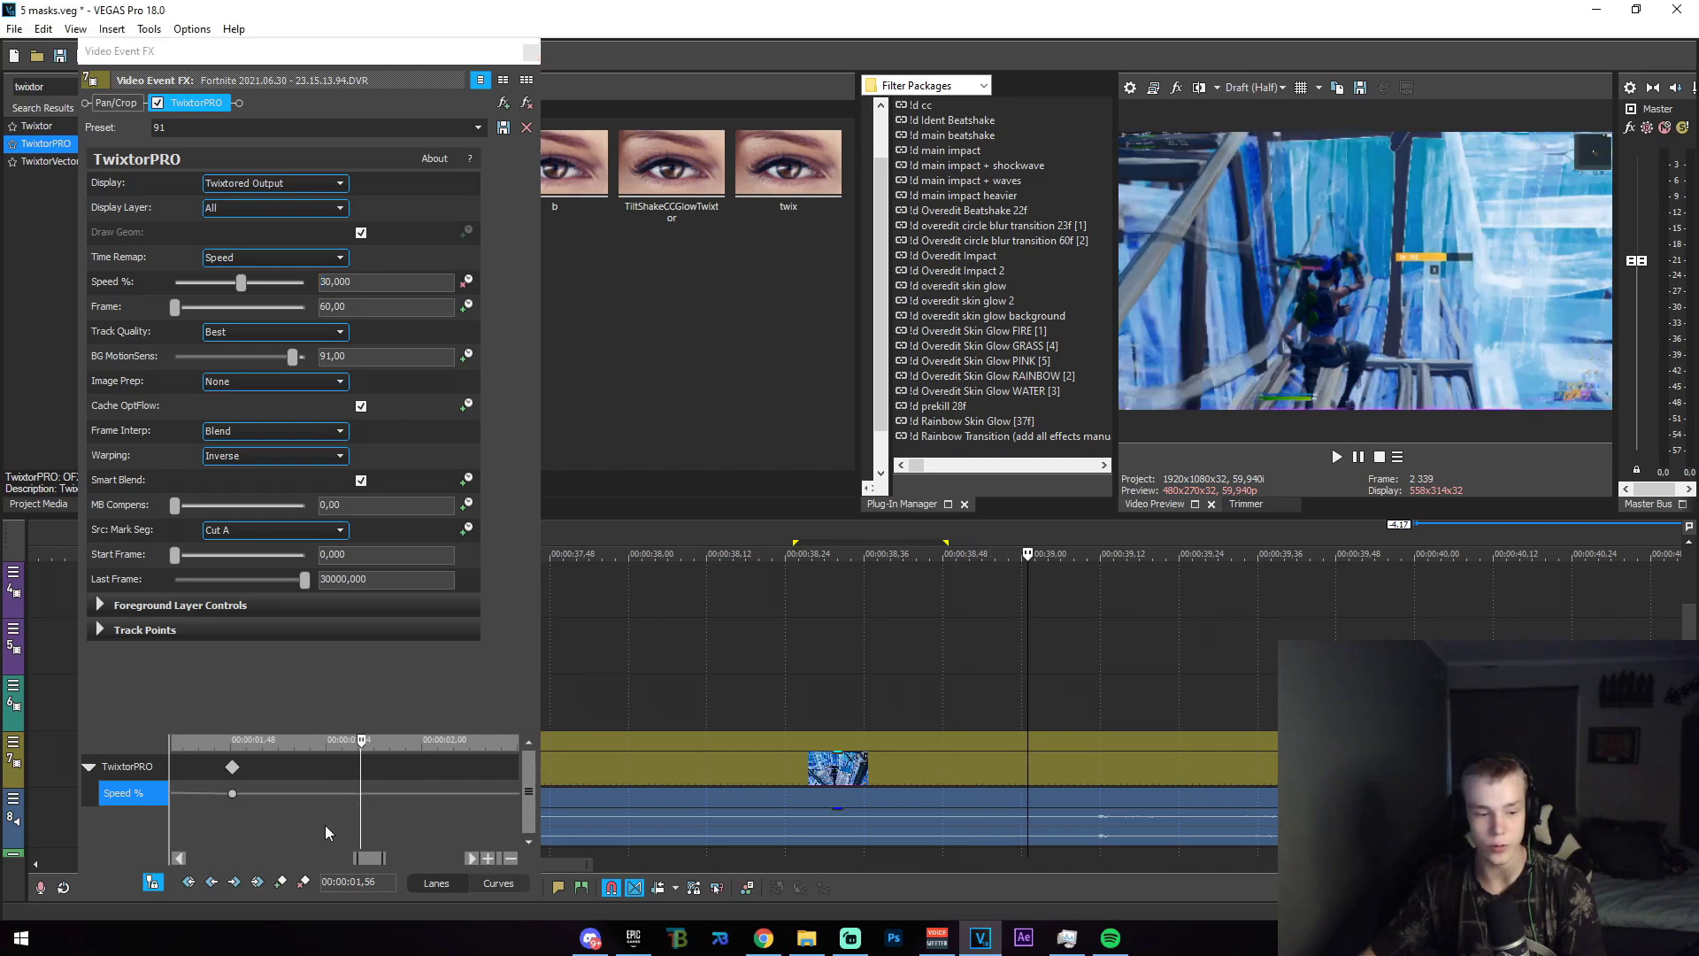
{"action": "scroll", "coordinate": [336, 823], "scroll_direction": "down", "scroll_amount": 5}
{"action": "left_click_drag", "start_coordinate": [404, 749], "coordinate": [452, 747]}
{"action": "scroll", "coordinate": [1186, 790], "scroll_direction": "up", "scroll_amount": 1}
{"action": "scroll", "coordinate": [841, 799], "scroll_direction": "up", "scroll_amount": 4}
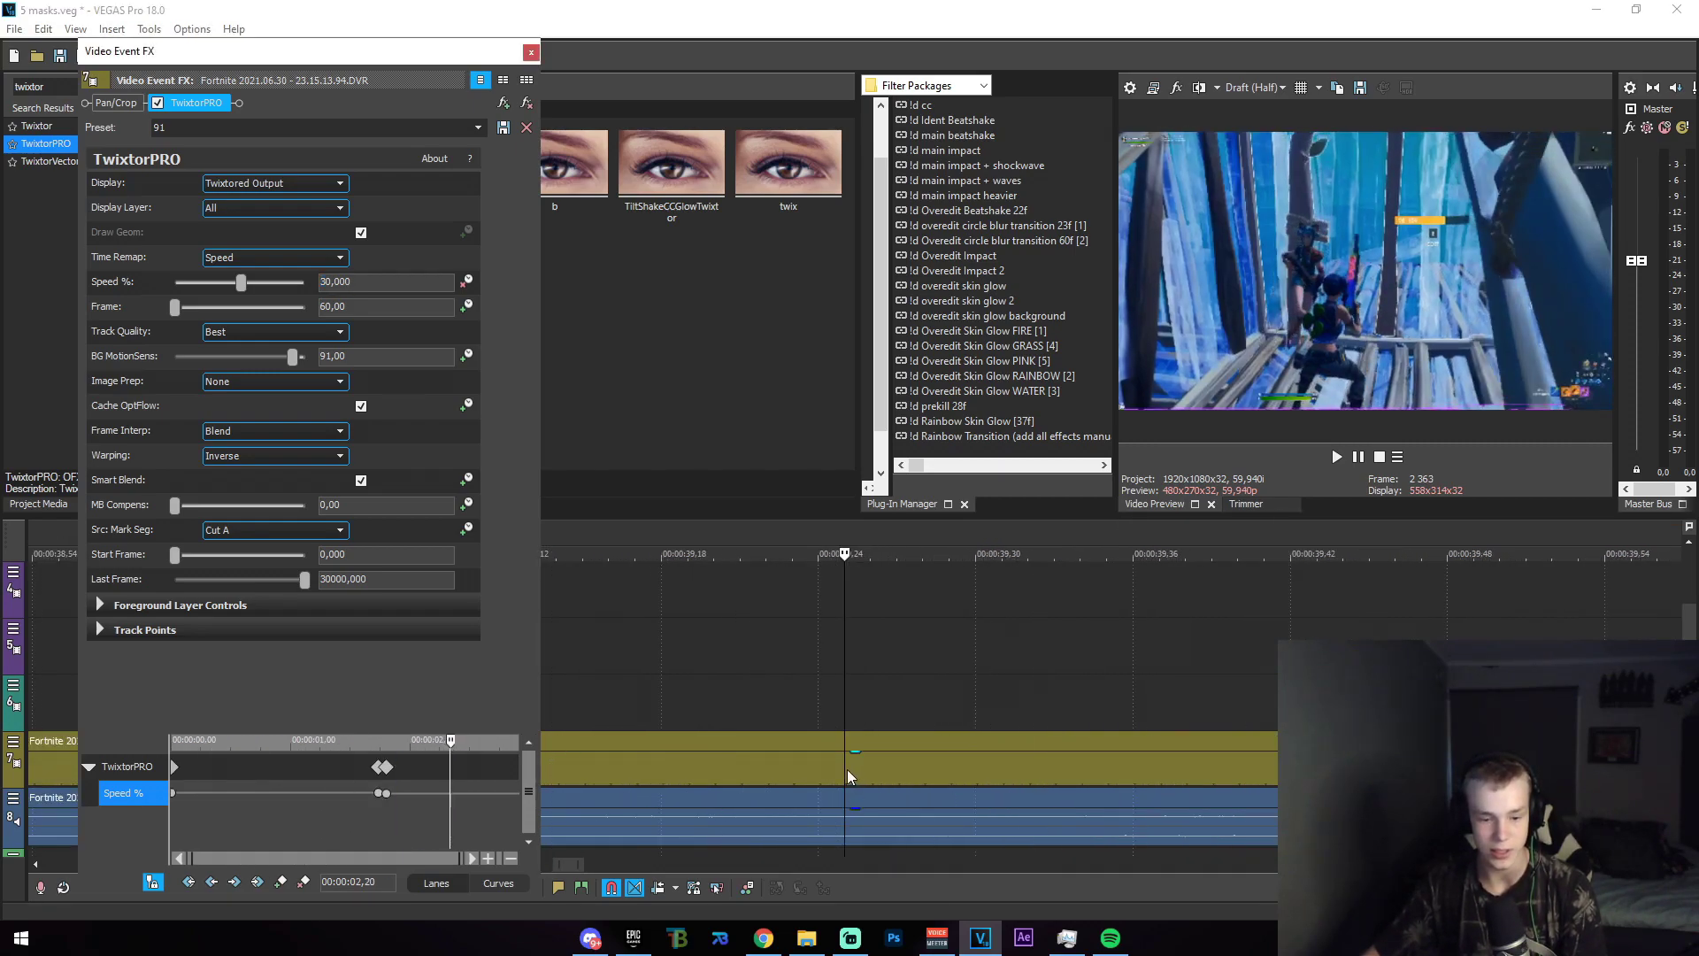
{"action": "left_click", "coordinate": [847, 772]}
{"action": "left_click", "coordinate": [280, 882]}
Raise TwixtorPRO's Speed % to about 578 at 00:00:02,26, on frame 2,369.
{"action": "scroll", "coordinate": [407, 809], "scroll_direction": "up", "scroll_amount": 5}
{"action": "scroll", "coordinate": [406, 801], "scroll_direction": "down", "scroll_amount": 3}
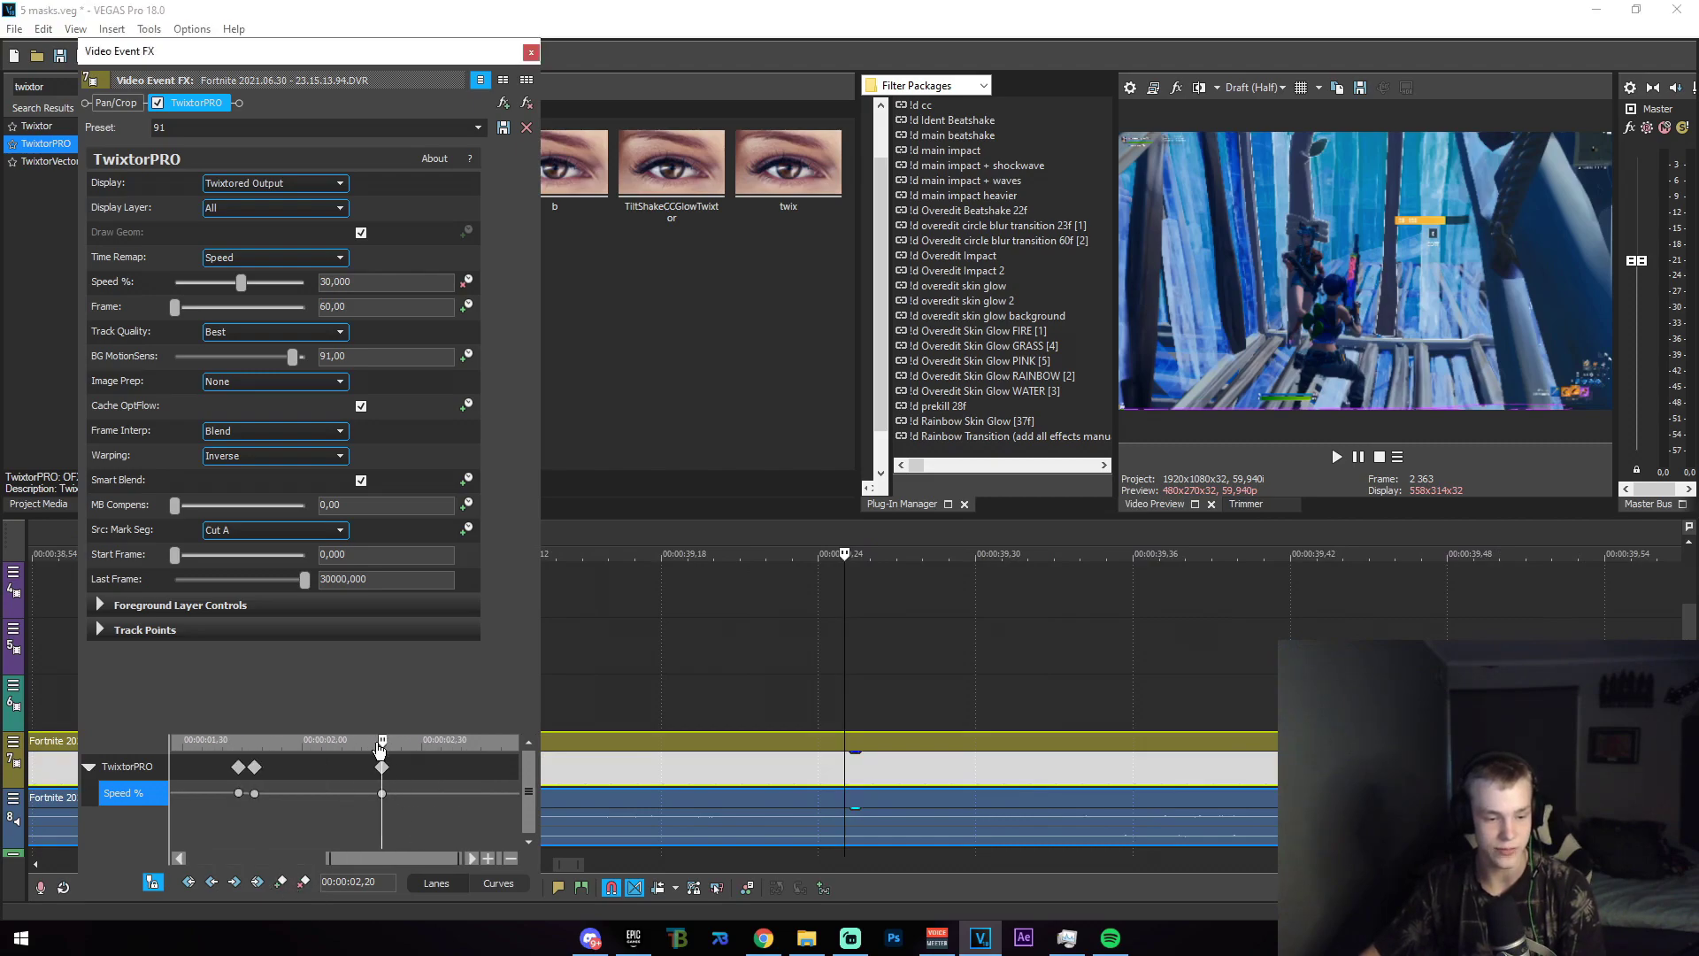
{"action": "left_click_drag", "start_coordinate": [379, 750], "coordinate": [406, 751]}
{"action": "left_click_drag", "start_coordinate": [241, 281], "coordinate": [278, 296]}
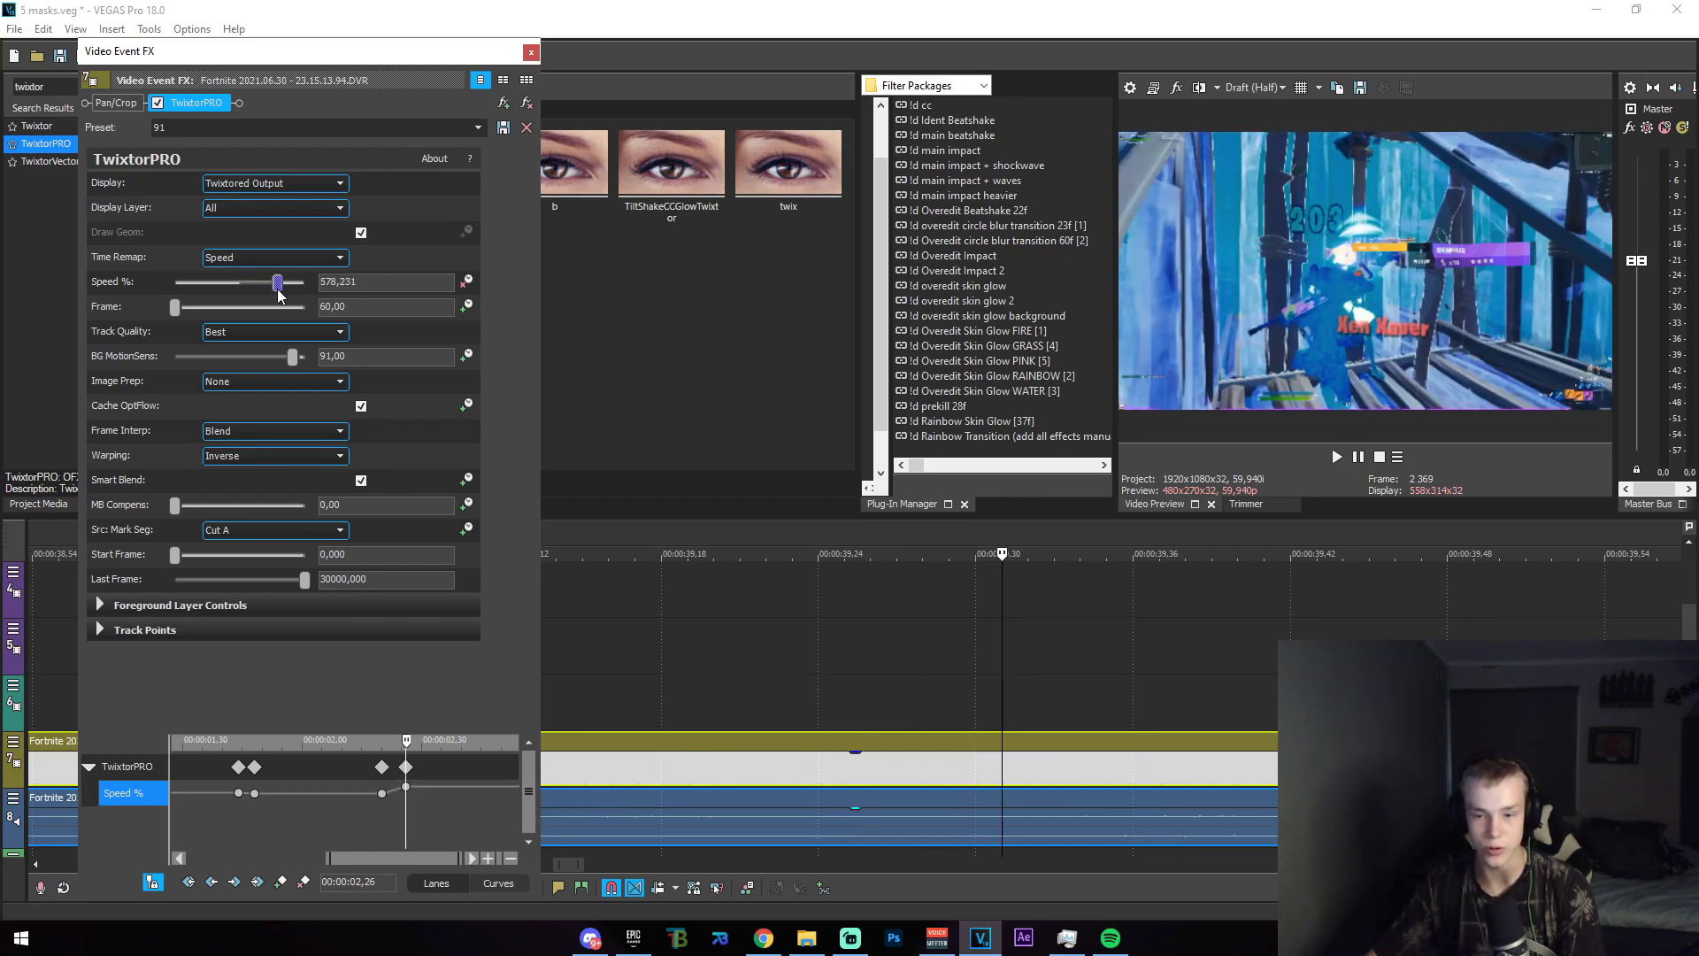
Set TwixtorPRO's Speed % to 50 three frames further on, at frame 2,372, and close the effect window.
{"action": "left_click", "coordinate": [998, 770]}
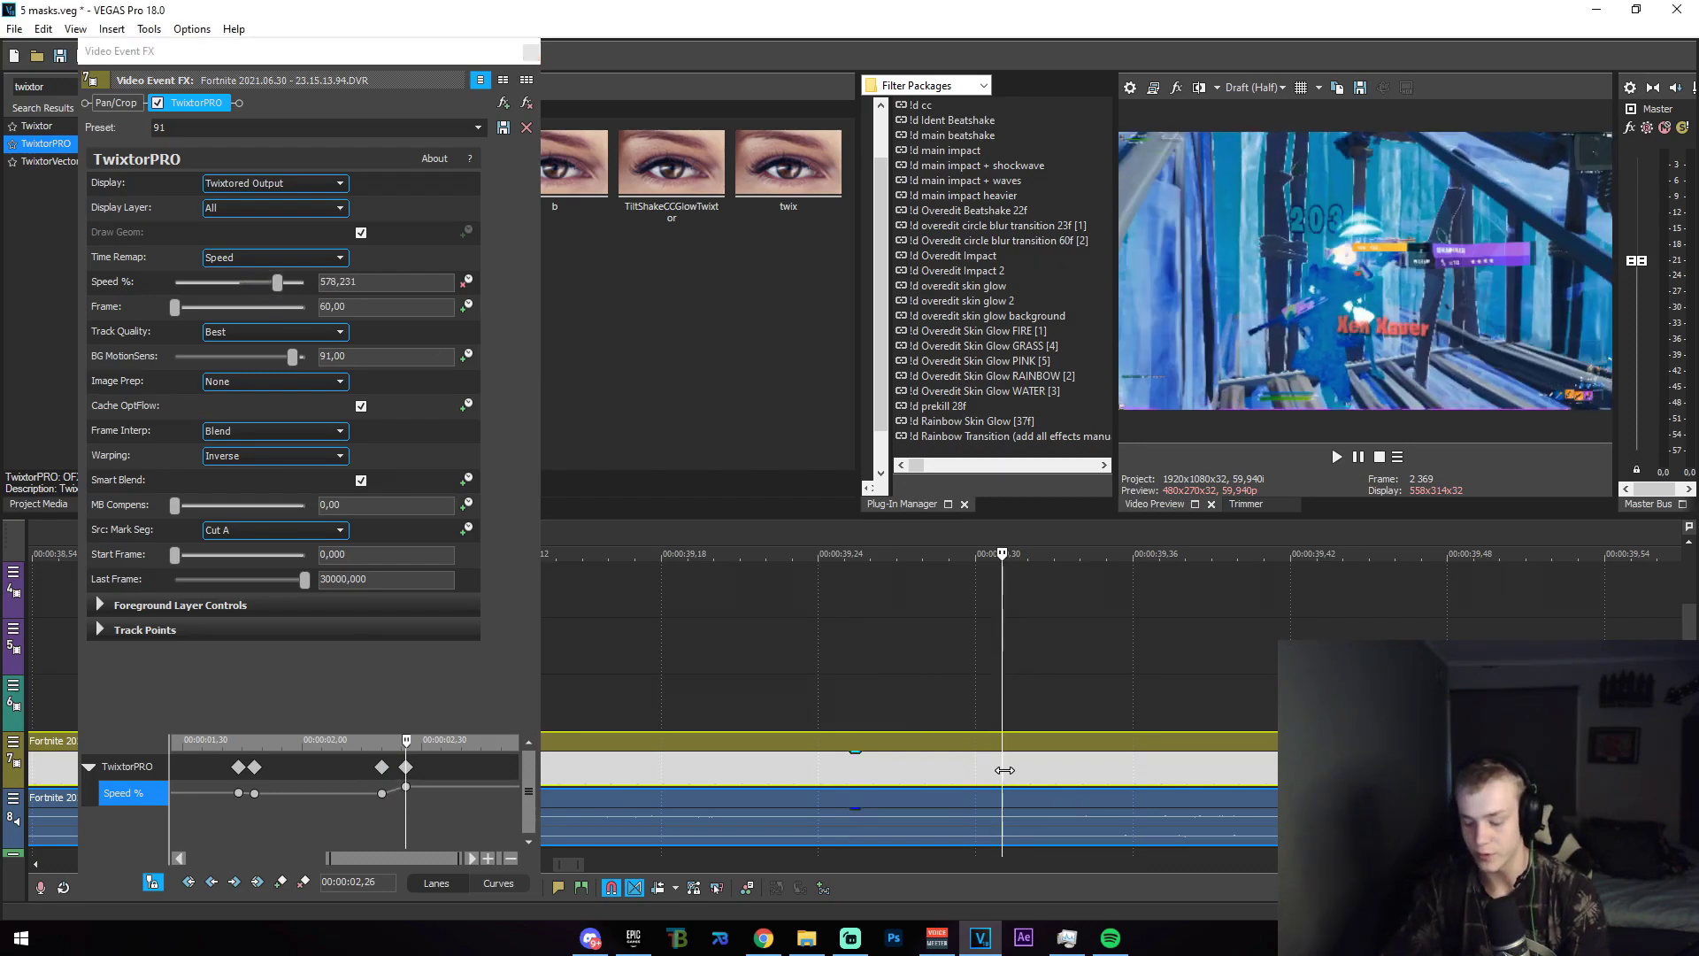
{"action": "key", "text": "alt+Right"}
{"action": "key", "text": "Right"}
{"action": "key", "text": "Right"}
{"action": "left_click", "coordinate": [349, 282]}
{"action": "type", "text": "50"}
{"action": "key", "text": "Return"}
{"action": "left_click", "coordinate": [532, 53]}
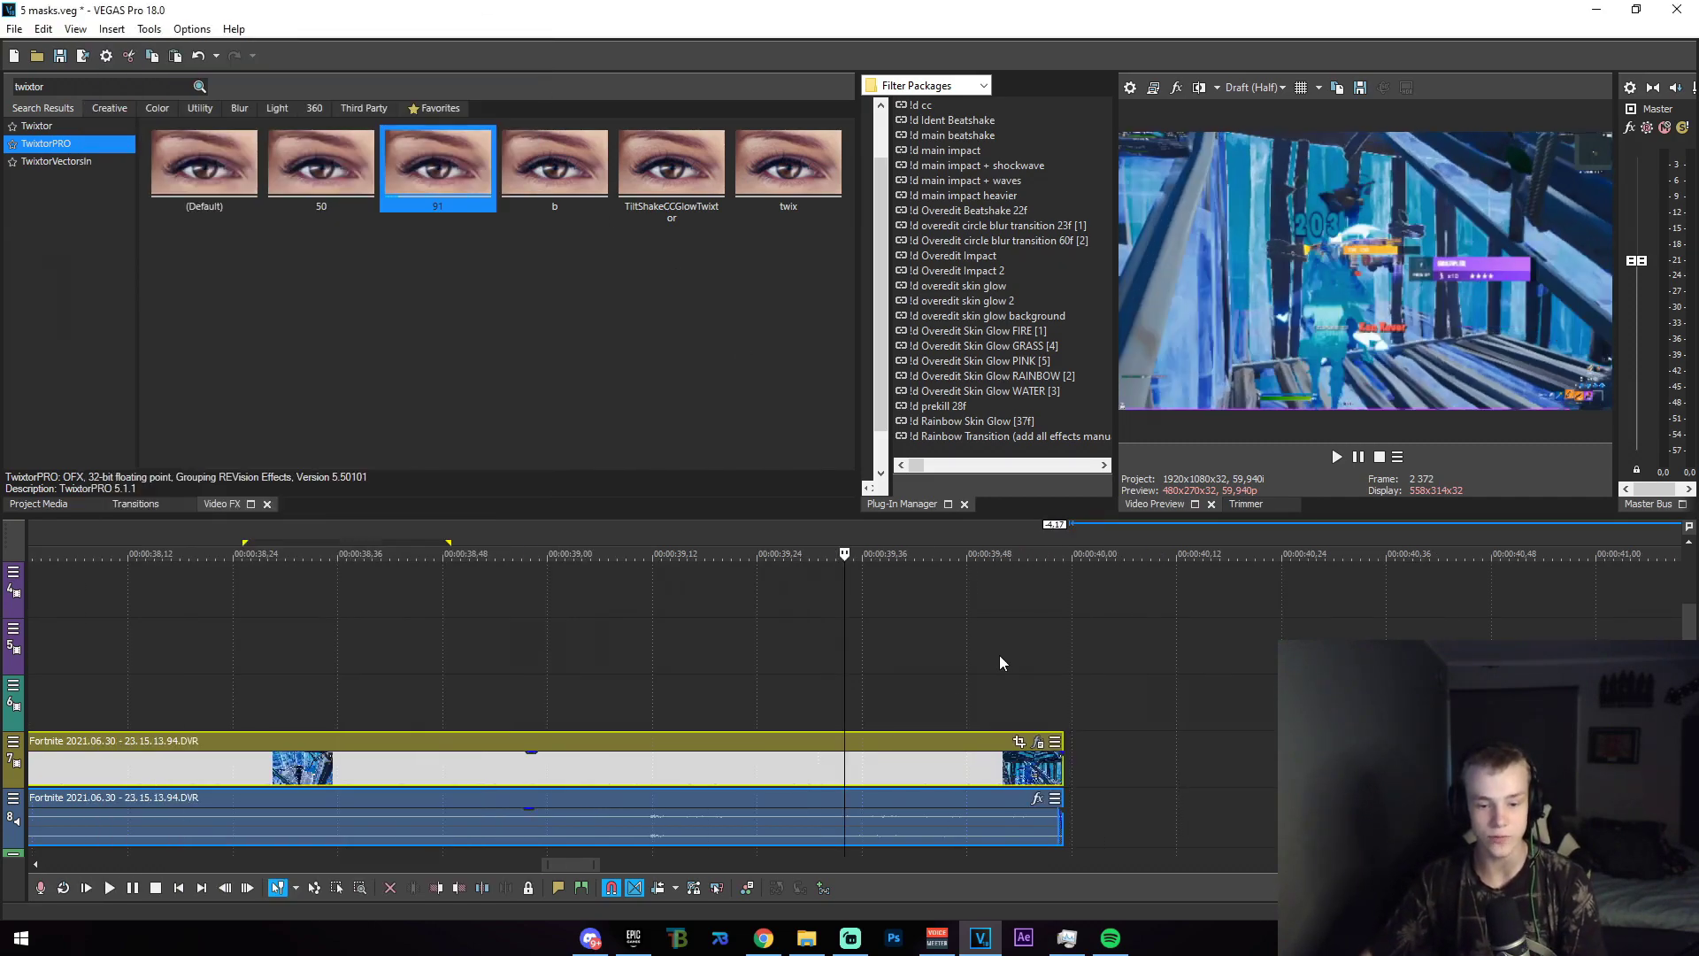
Mark the whole length of the Twixtor clip as the time selection and save the project.
{"action": "scroll", "coordinate": [1079, 718], "scroll_direction": "down", "scroll_amount": 3}
{"action": "left_click_drag", "start_coordinate": [953, 714], "coordinate": [194, 717]}
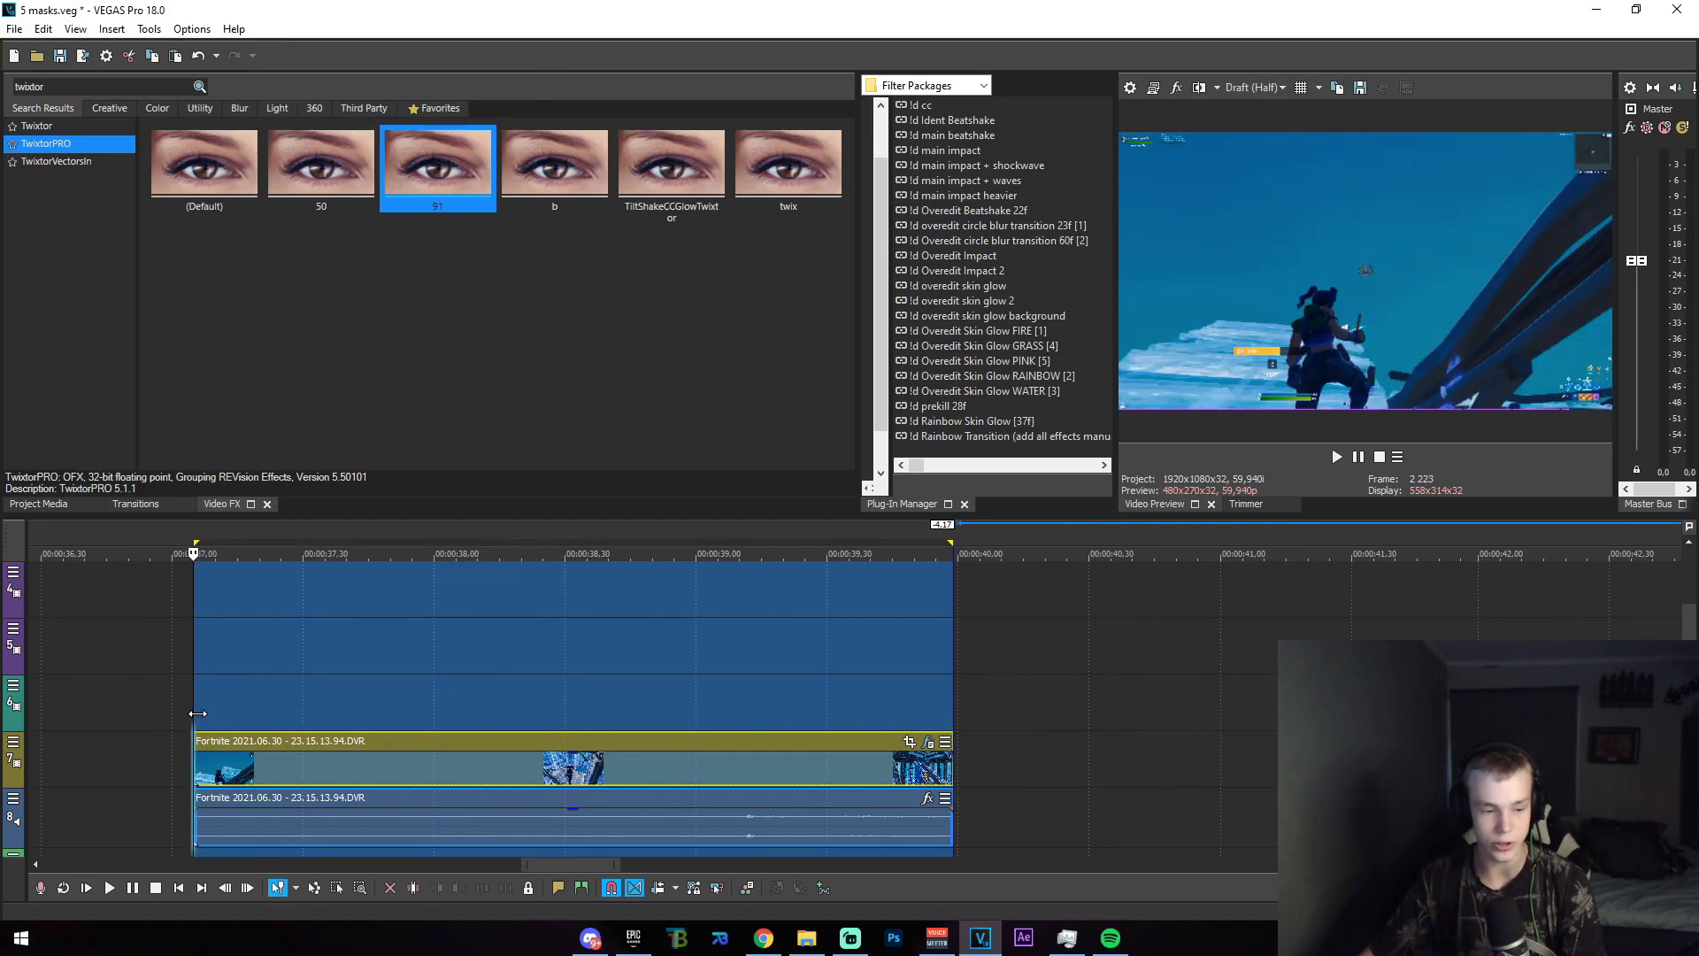
{"action": "key", "text": "ctrl+s"}
Render the selection as MAGIX AVC/AAC MP4 named 5 masks, with a custom frame size of 1920 x 1080.
{"action": "left_click", "coordinate": [14, 29]}
{"action": "left_click", "coordinate": [61, 182]}
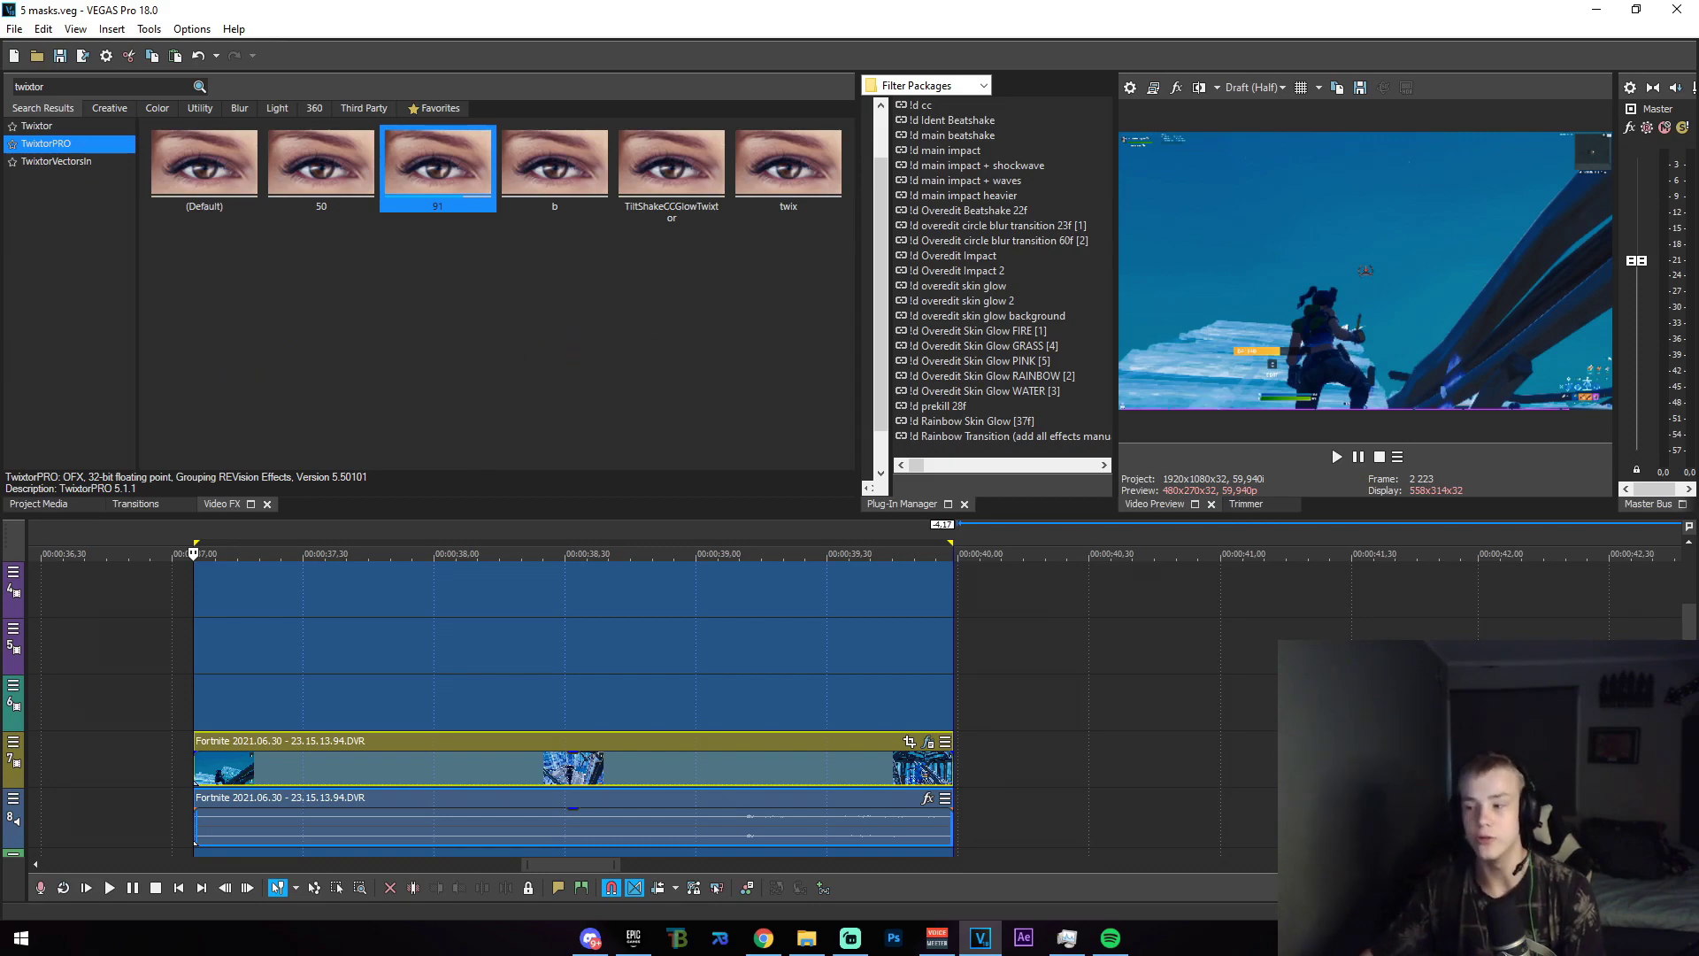
{"action": "left_click", "coordinate": [611, 365]}
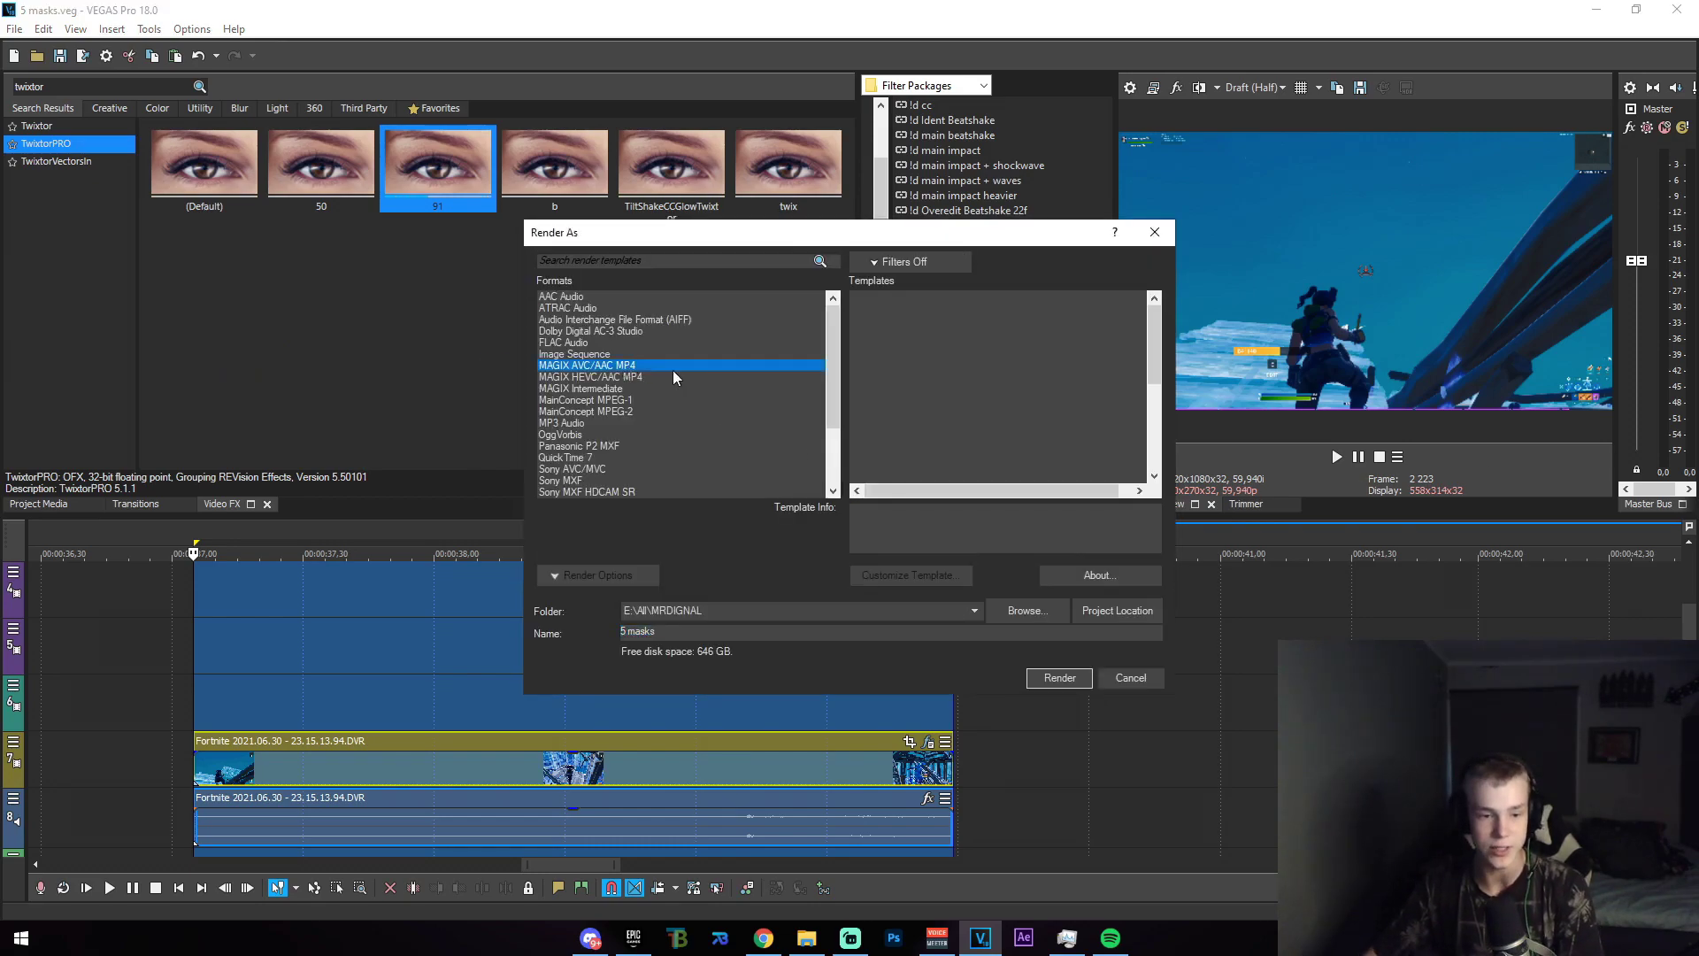
{"action": "left_click", "coordinate": [910, 575]}
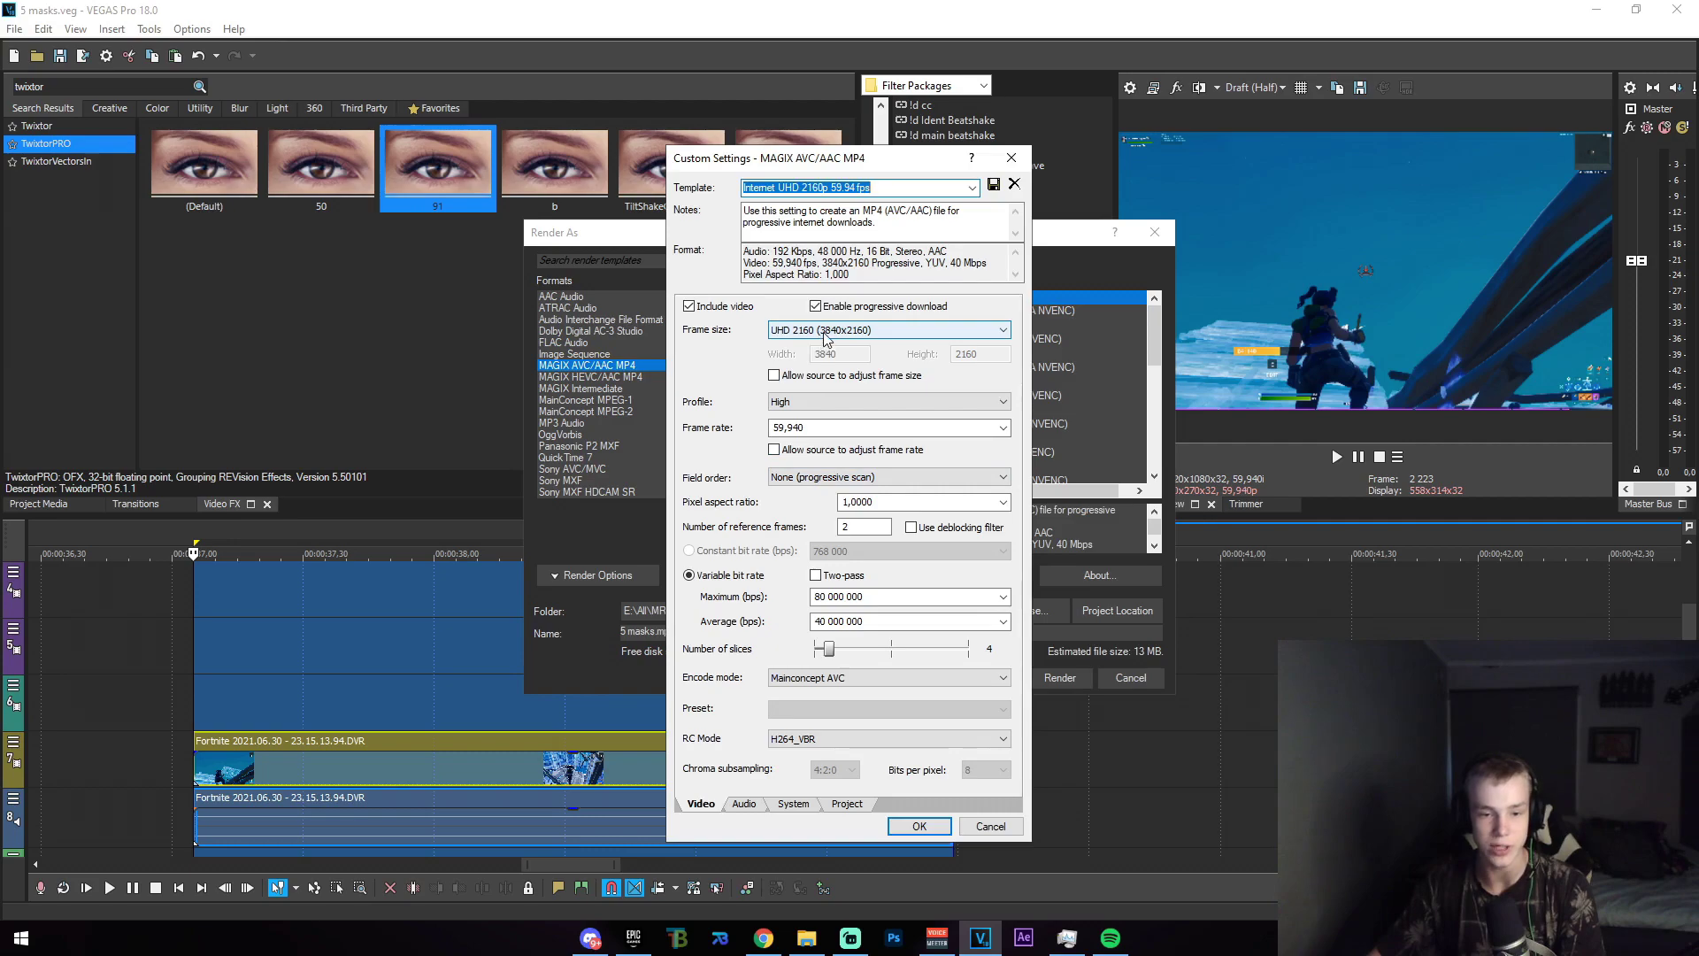
{"action": "double_click", "coordinate": [981, 355]}
{"action": "type", "text": "10"}
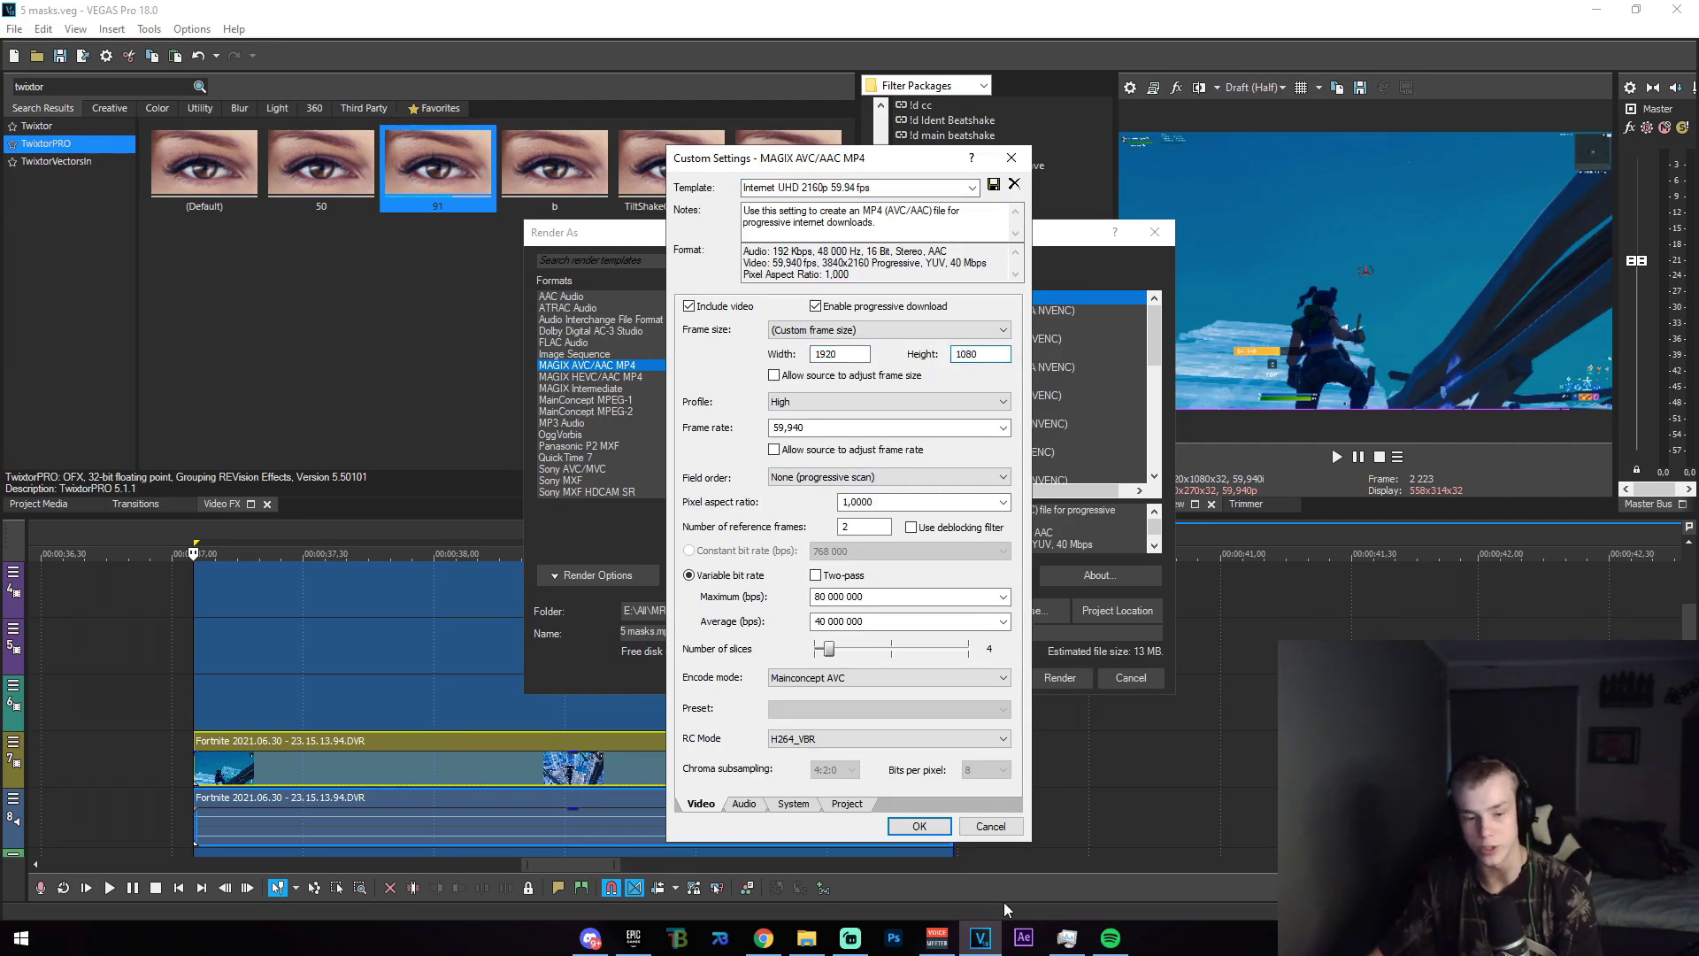
{"action": "left_click", "coordinate": [919, 825]}
{"action": "left_click", "coordinate": [1061, 678]}
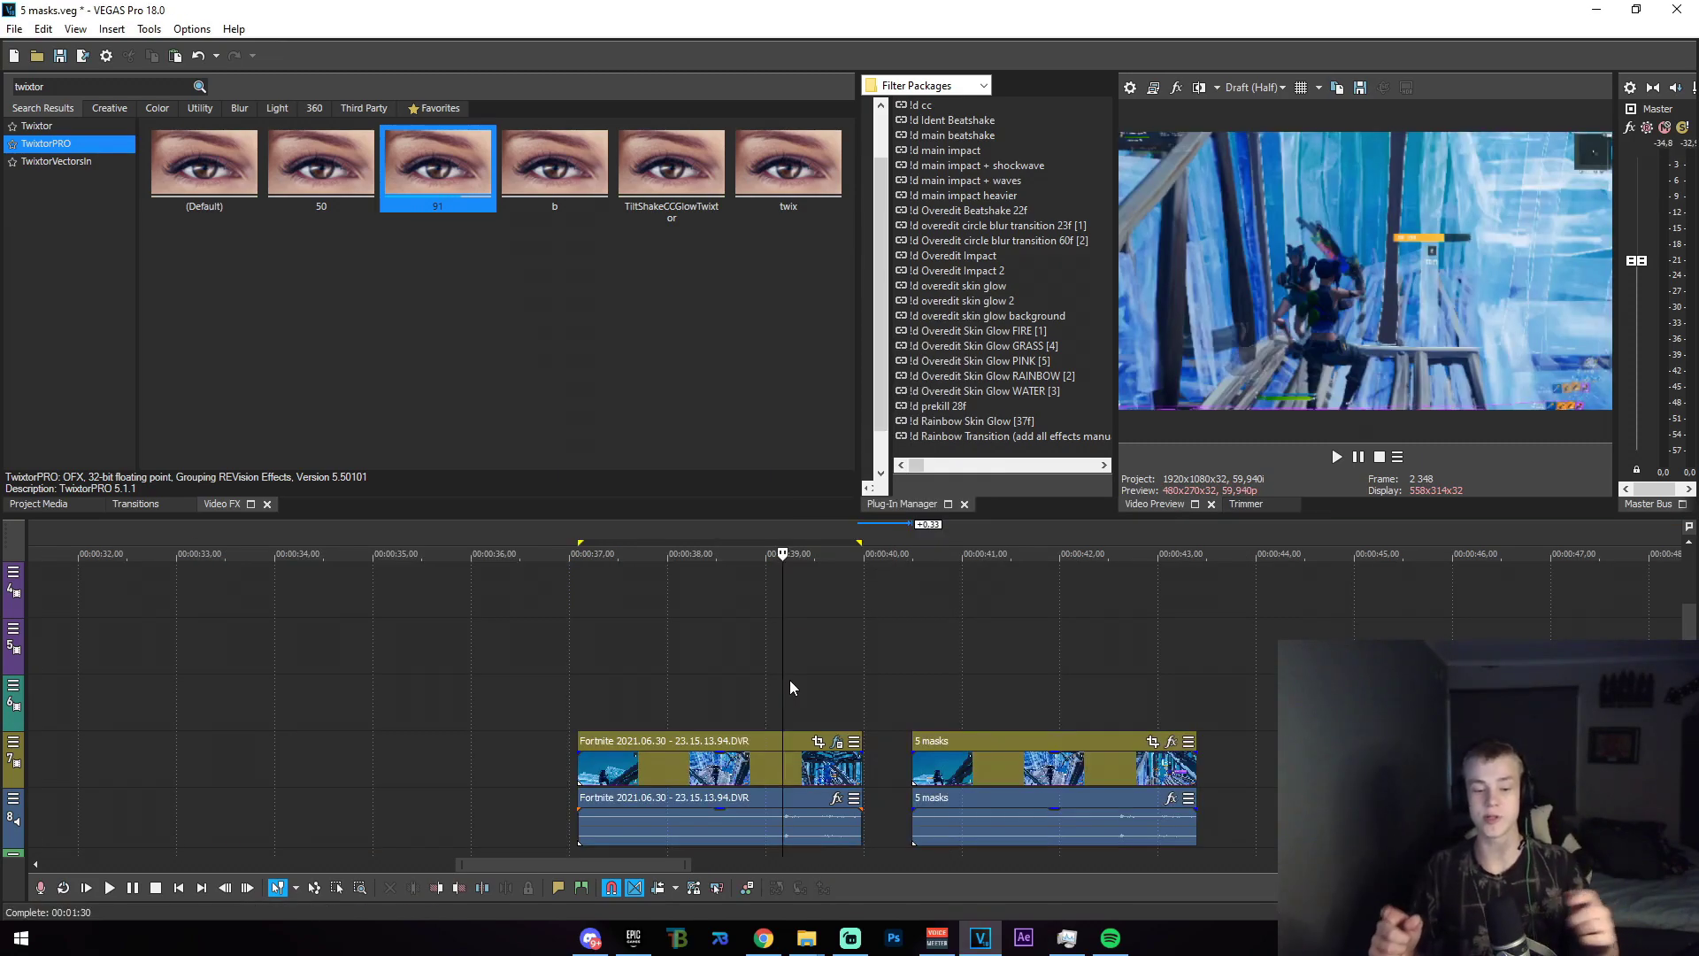
Position the playhead on the original clip's slow-down keyframe at frame 2,327 using its TwixtorPRO keyframes.
{"action": "key", "text": "alt+Tab"}
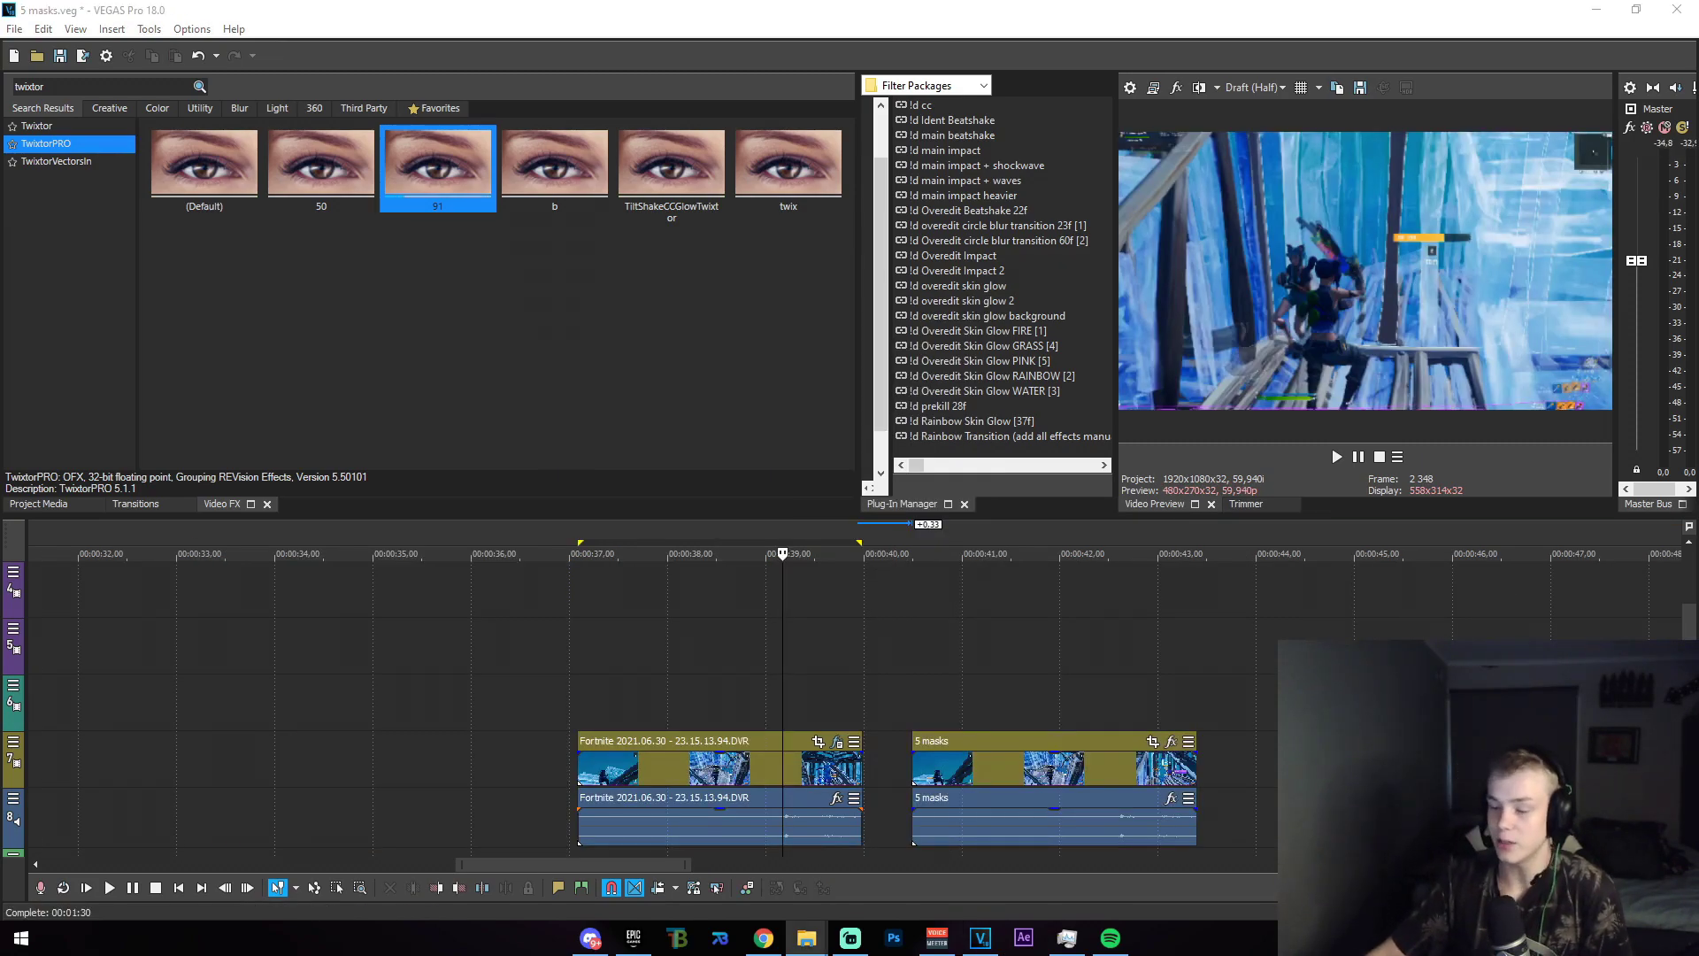
{"action": "left_click", "coordinate": [700, 761]}
{"action": "left_click", "coordinate": [837, 742]}
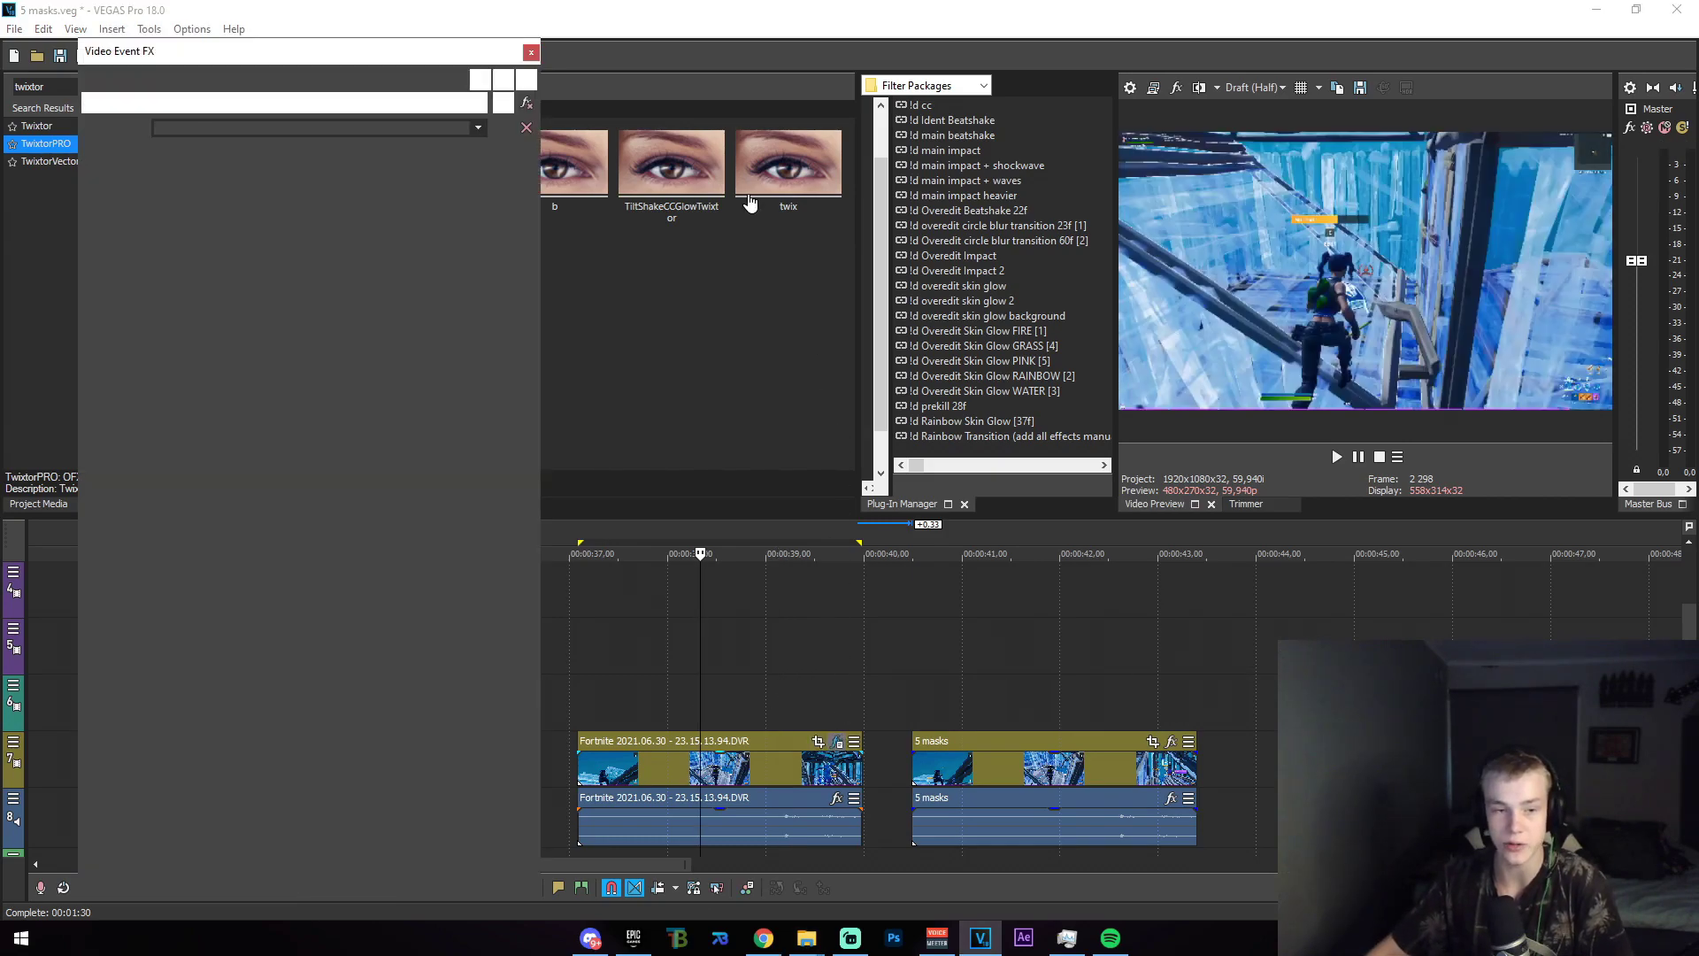
{"action": "scroll", "coordinate": [409, 748], "scroll_direction": "up", "scroll_amount": 2}
{"action": "left_click_drag", "start_coordinate": [346, 742], "coordinate": [460, 747]}
{"action": "left_click", "coordinate": [531, 52]}
Split the original clip at frame 2,327 and remove TwixtorPRO from the first part.
{"action": "scroll", "coordinate": [885, 763], "scroll_direction": "up", "scroll_amount": 6}
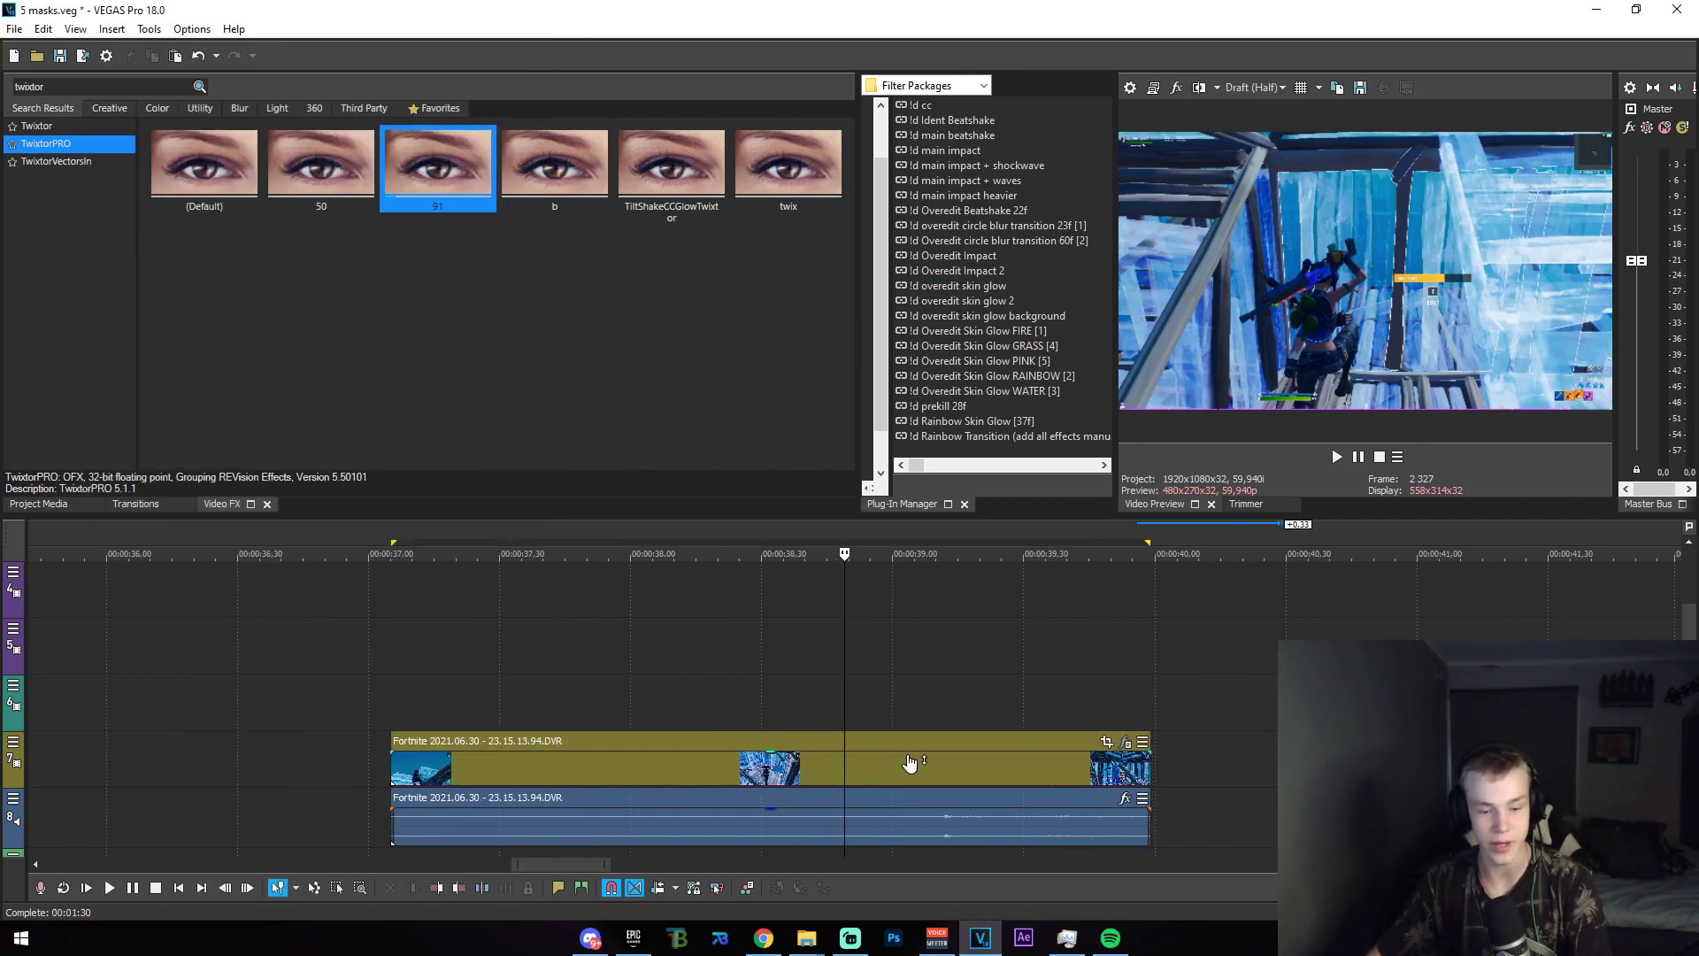
{"action": "left_click", "coordinate": [819, 742]}
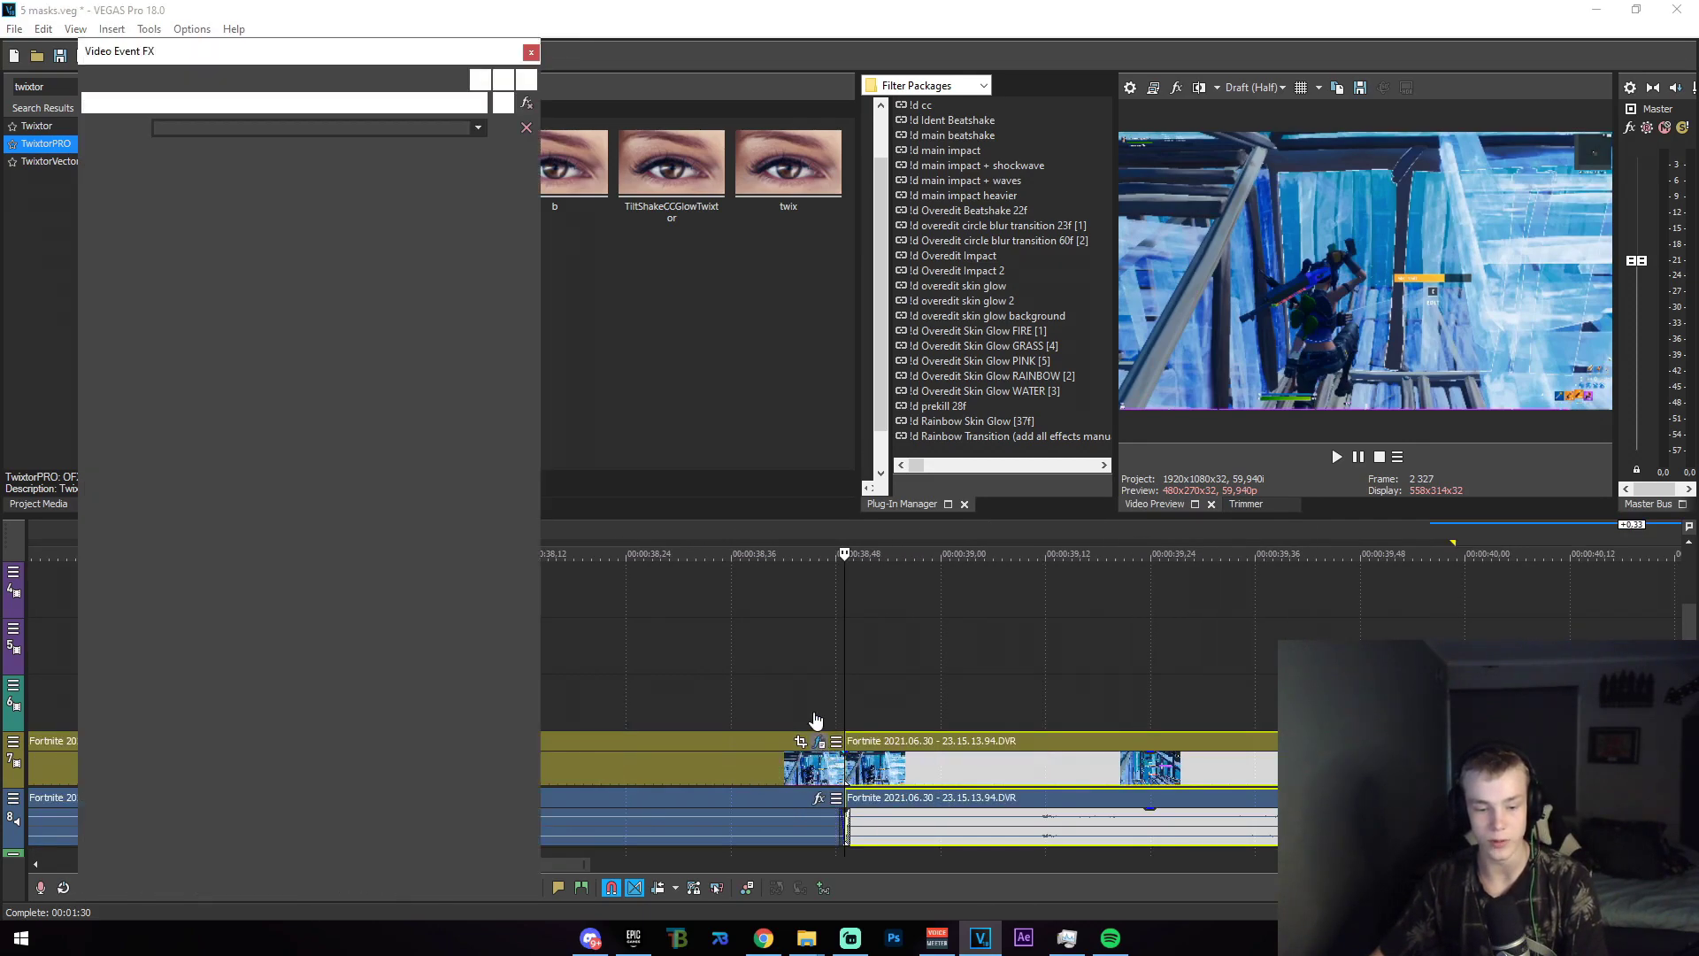
{"action": "left_click", "coordinate": [528, 105]}
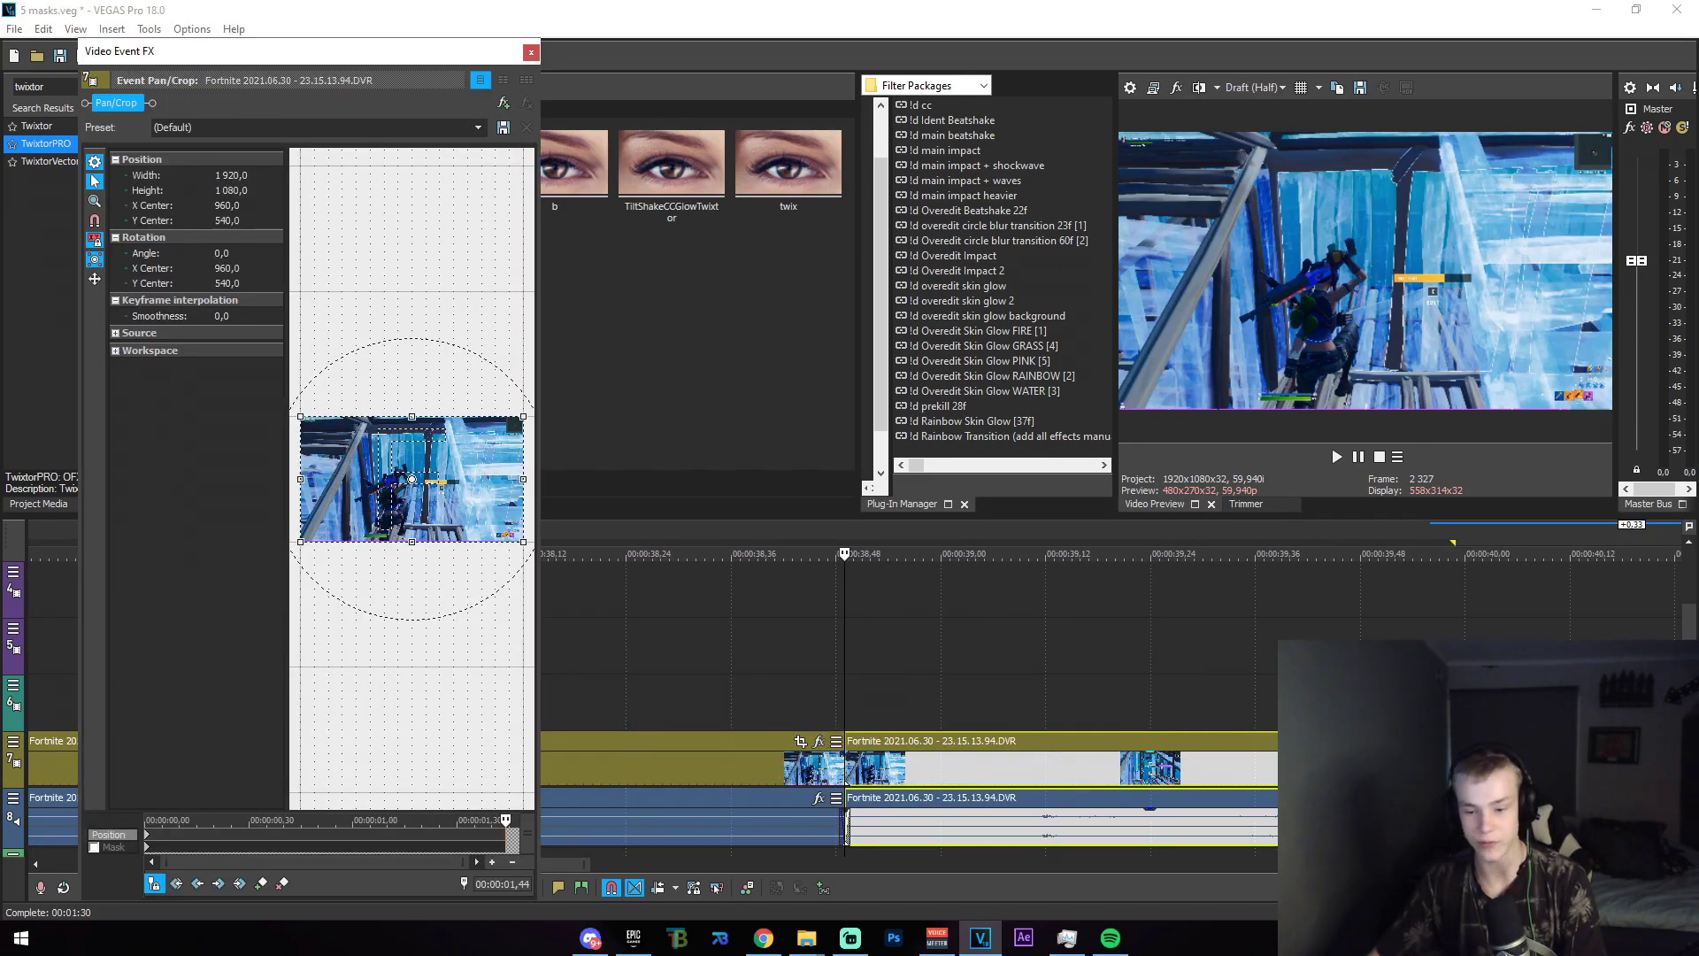
Place a timeline marker at the second part's peak-speed TwixtorPRO keyframe, on frame 2,369.
{"action": "left_click", "coordinate": [1430, 741]}
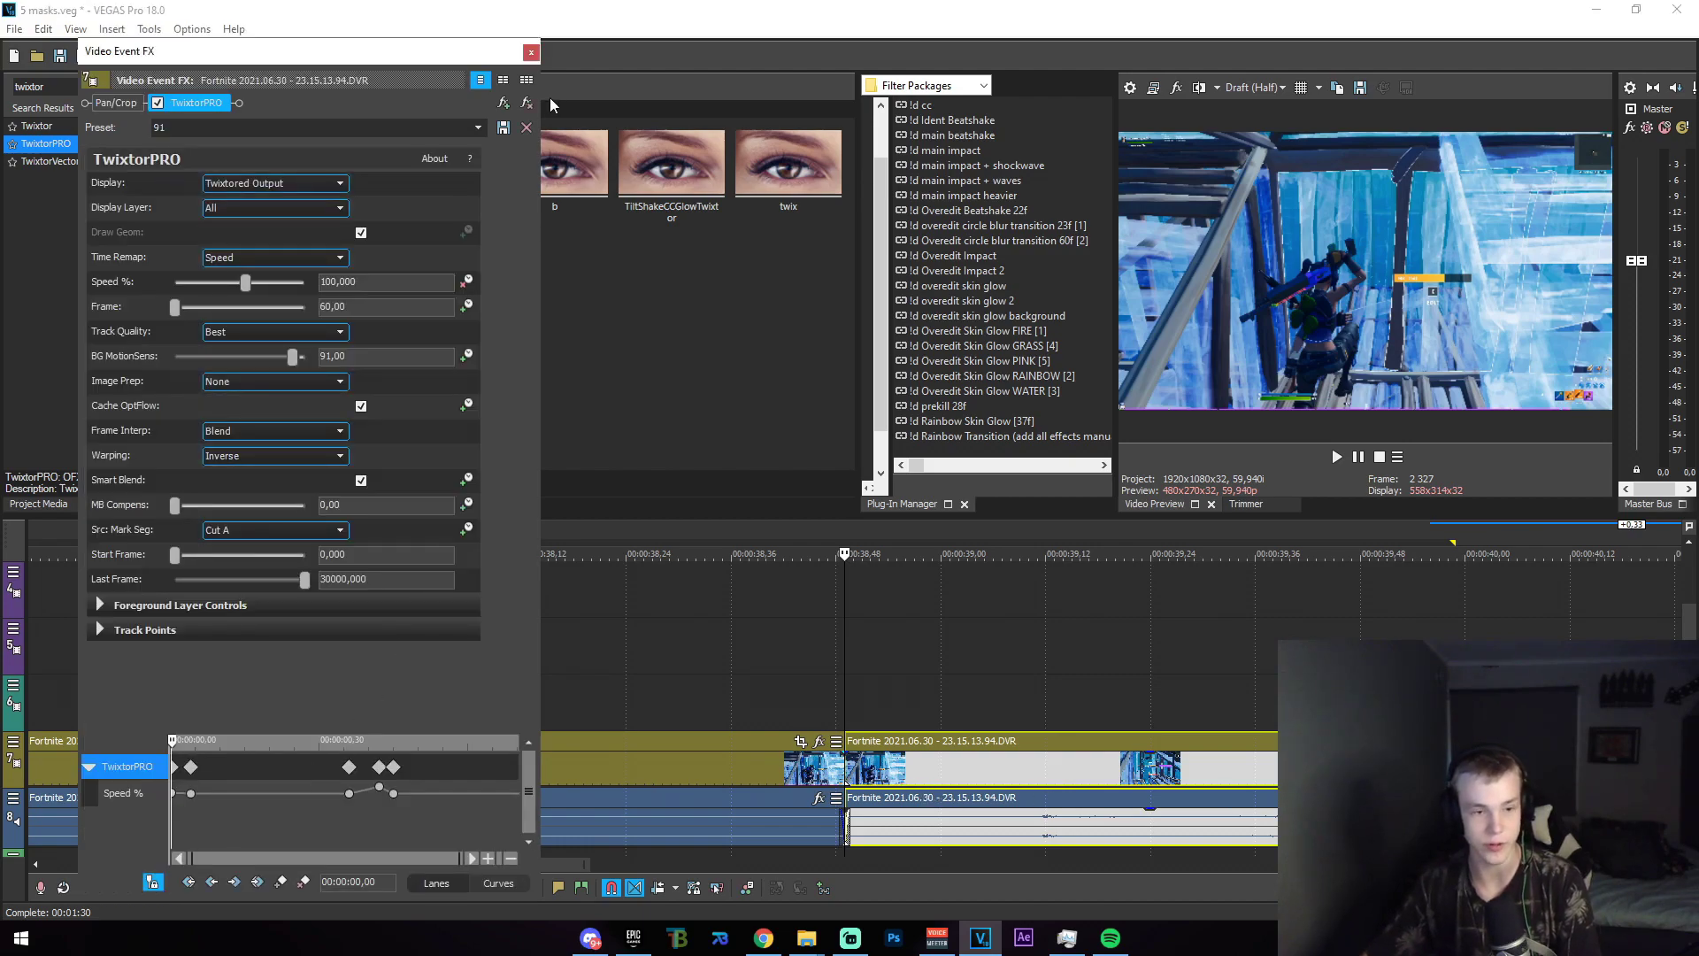
{"action": "left_click_drag", "start_coordinate": [186, 753], "coordinate": [391, 728]}
{"action": "left_click", "coordinate": [531, 54]}
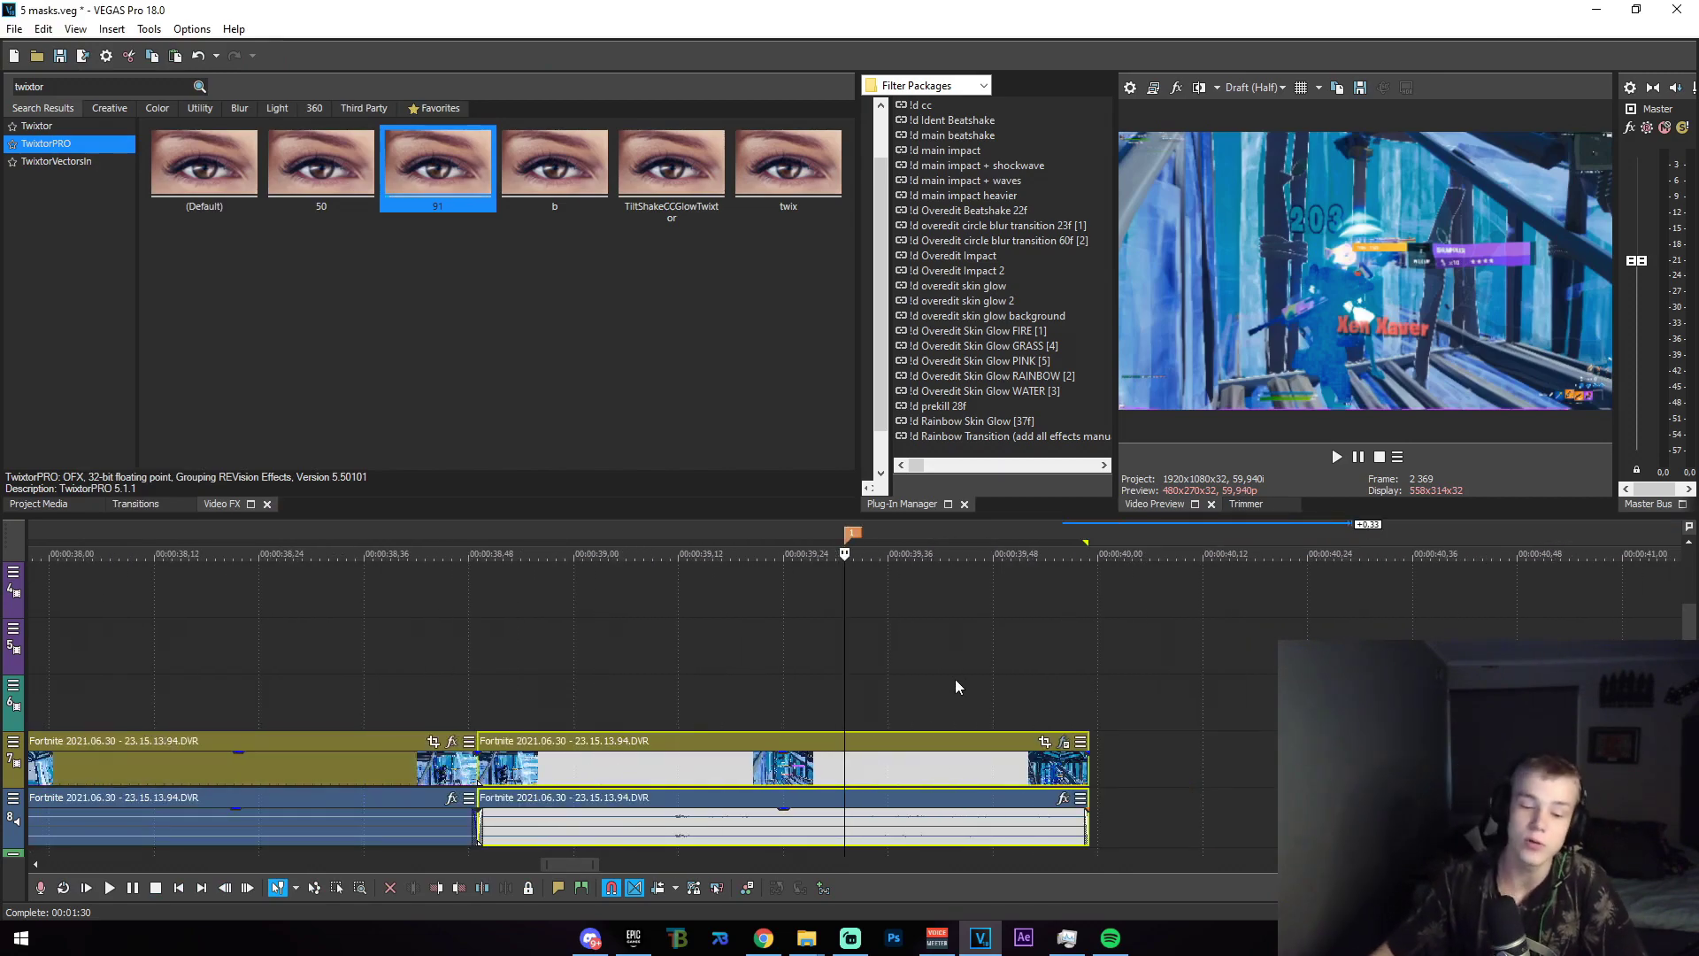
{"action": "scroll", "coordinate": [880, 709], "scroll_direction": "down", "scroll_amount": 3}
{"action": "left_click", "coordinate": [847, 724]}
{"action": "scroll", "coordinate": [796, 770], "scroll_direction": "up", "scroll_amount": 2}
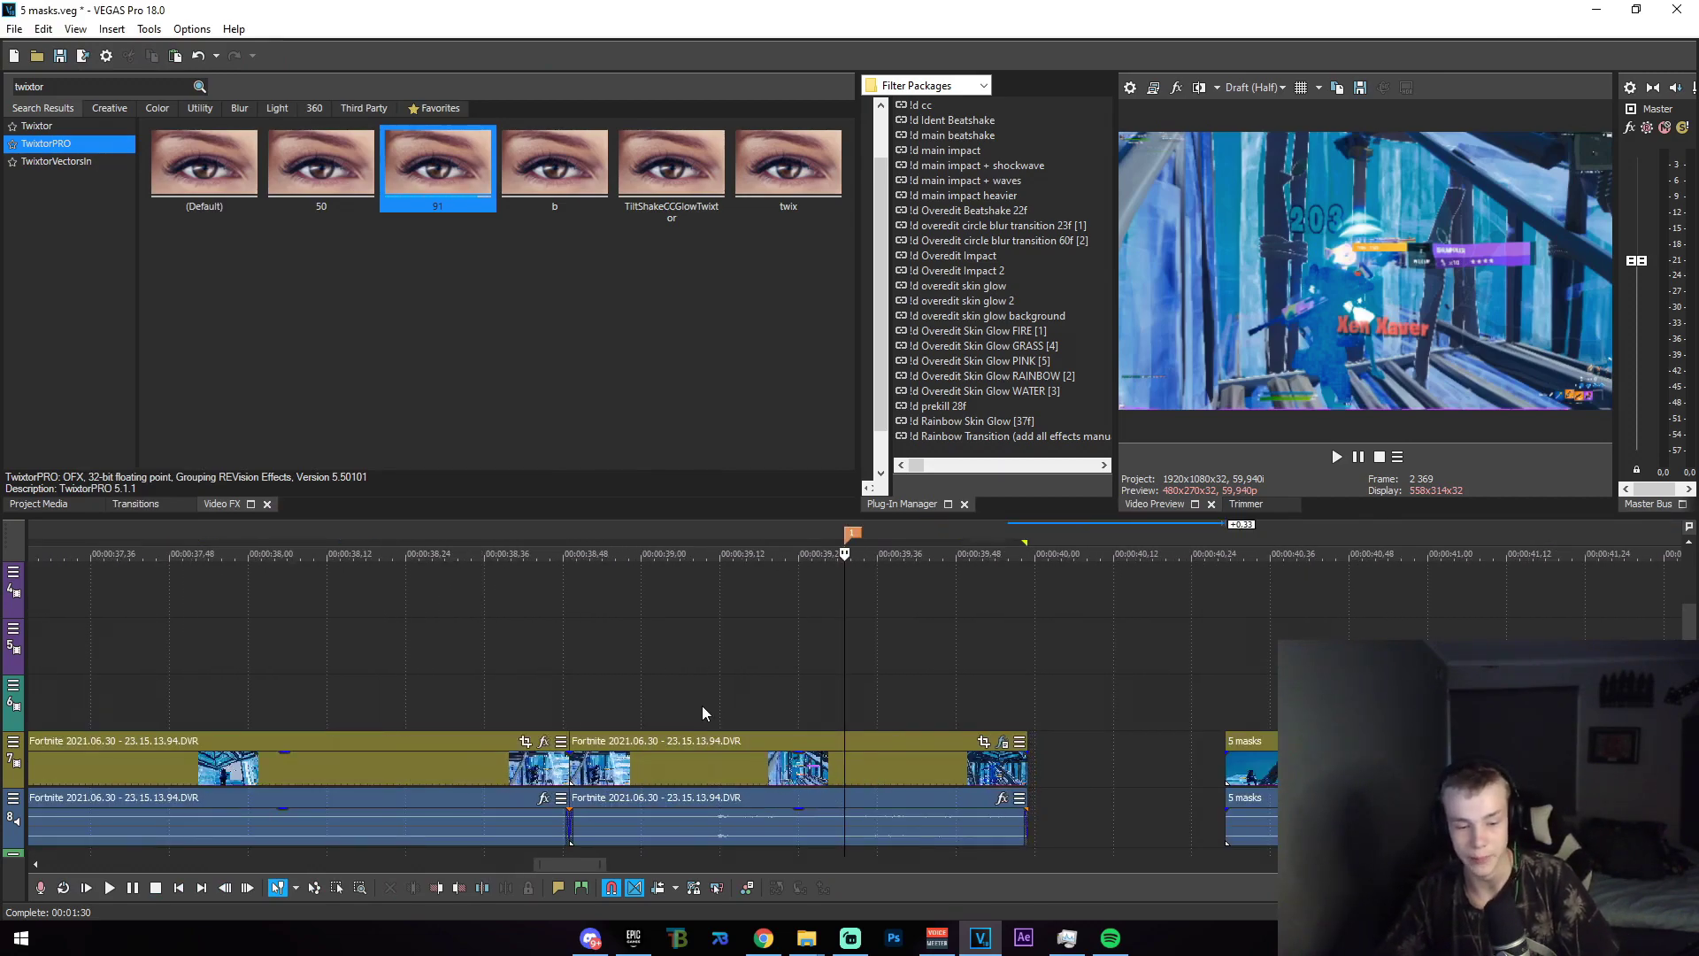
Examine the second part of the original clip between the split and the marker to judge where masking is needed.
{"action": "left_click", "coordinate": [704, 713]}
{"action": "left_click", "coordinate": [759, 772]}
{"action": "left_click", "coordinate": [843, 779]}
{"action": "left_click", "coordinate": [662, 775]}
{"action": "left_click", "coordinate": [587, 774]}
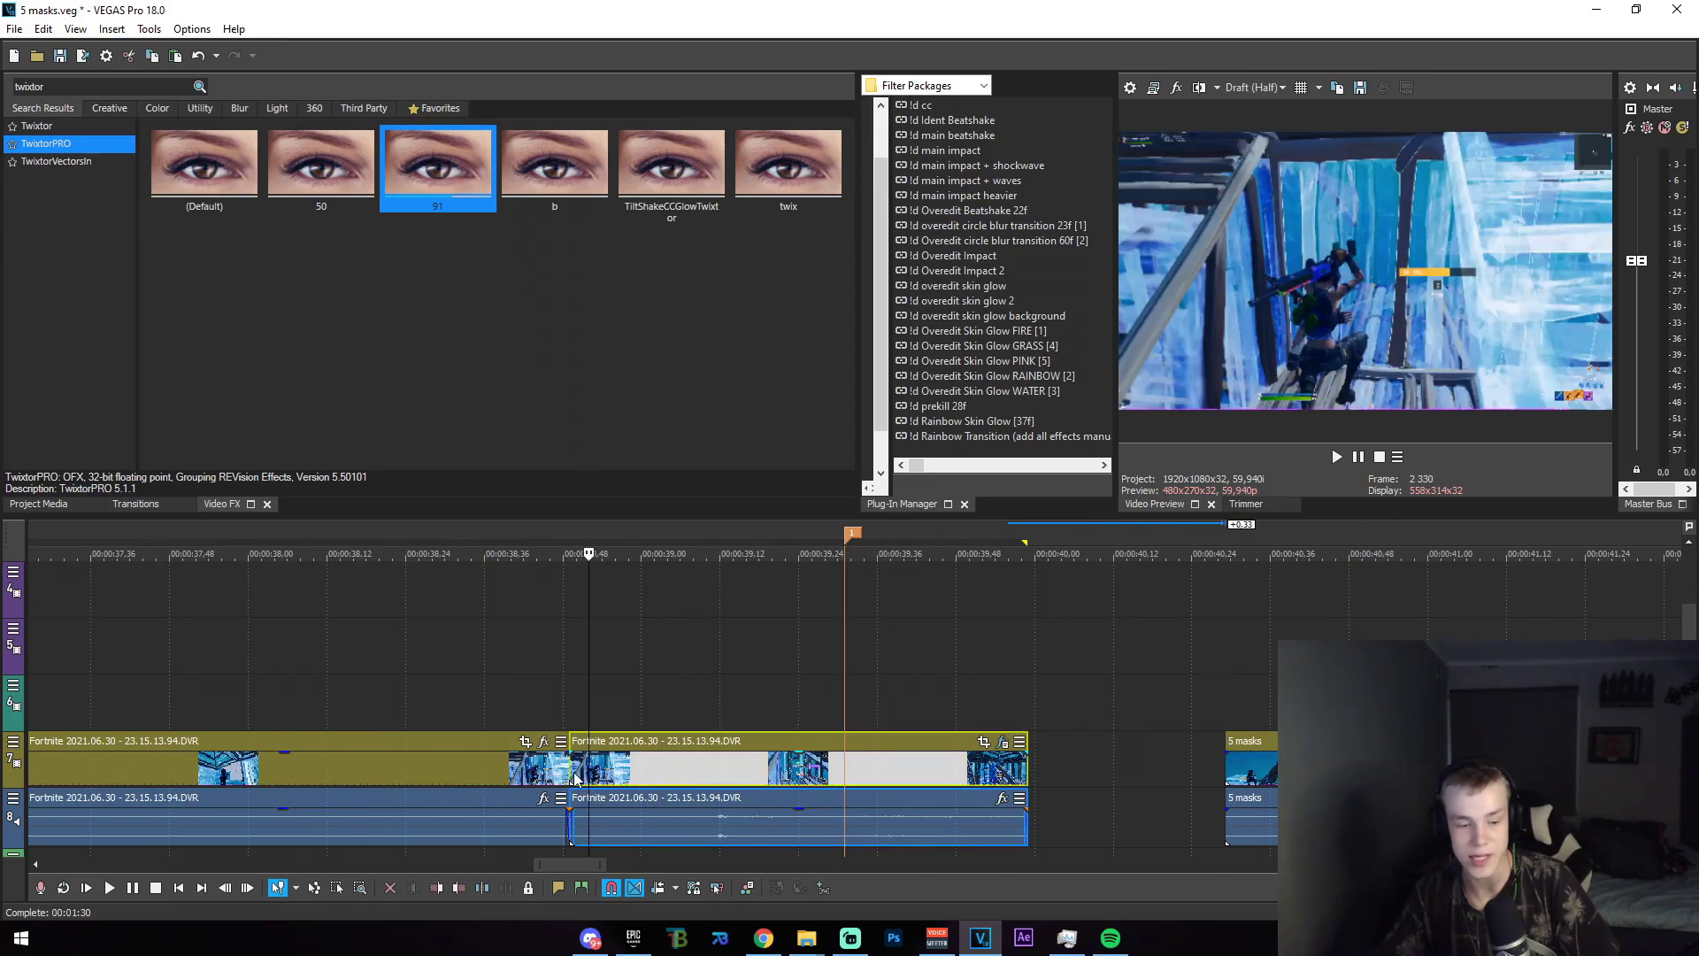
{"action": "left_click", "coordinate": [576, 774]}
{"action": "left_click", "coordinate": [772, 768]}
{"action": "left_click", "coordinate": [835, 772]}
{"action": "scroll", "coordinate": [828, 777], "scroll_direction": "up", "scroll_amount": 1}
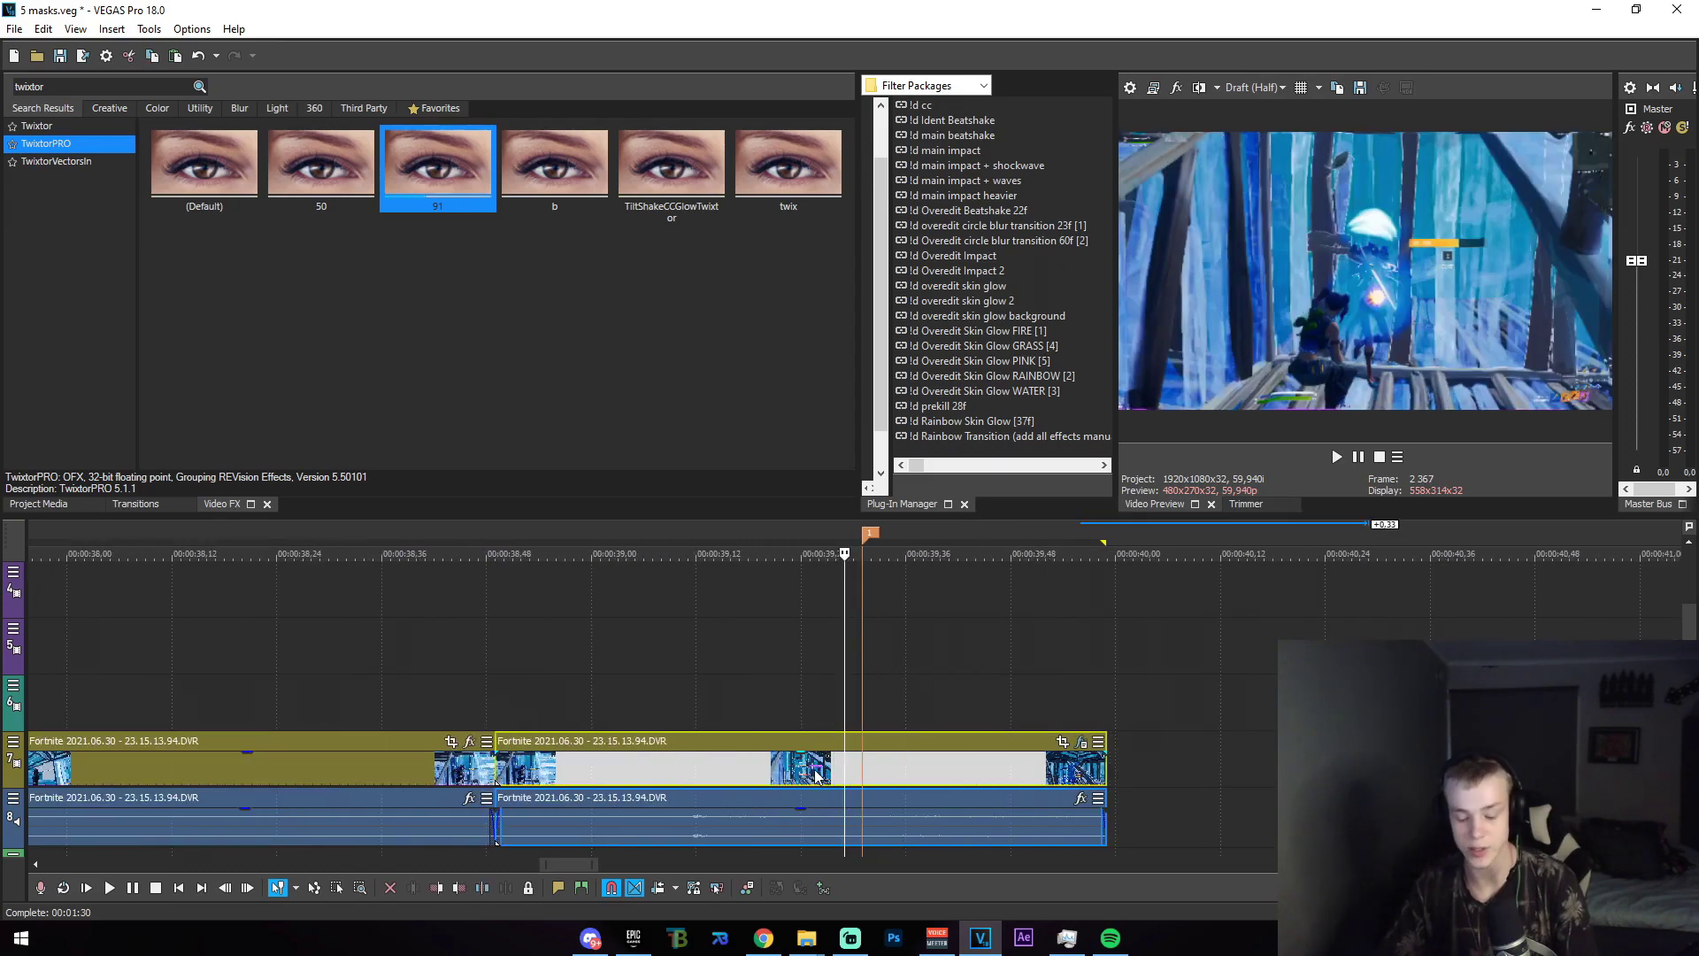
Enable masking in the second part's Event Pan/Crop, choose the mask-drawing pen tool, and close the editor.
{"action": "left_click", "coordinate": [1062, 741]}
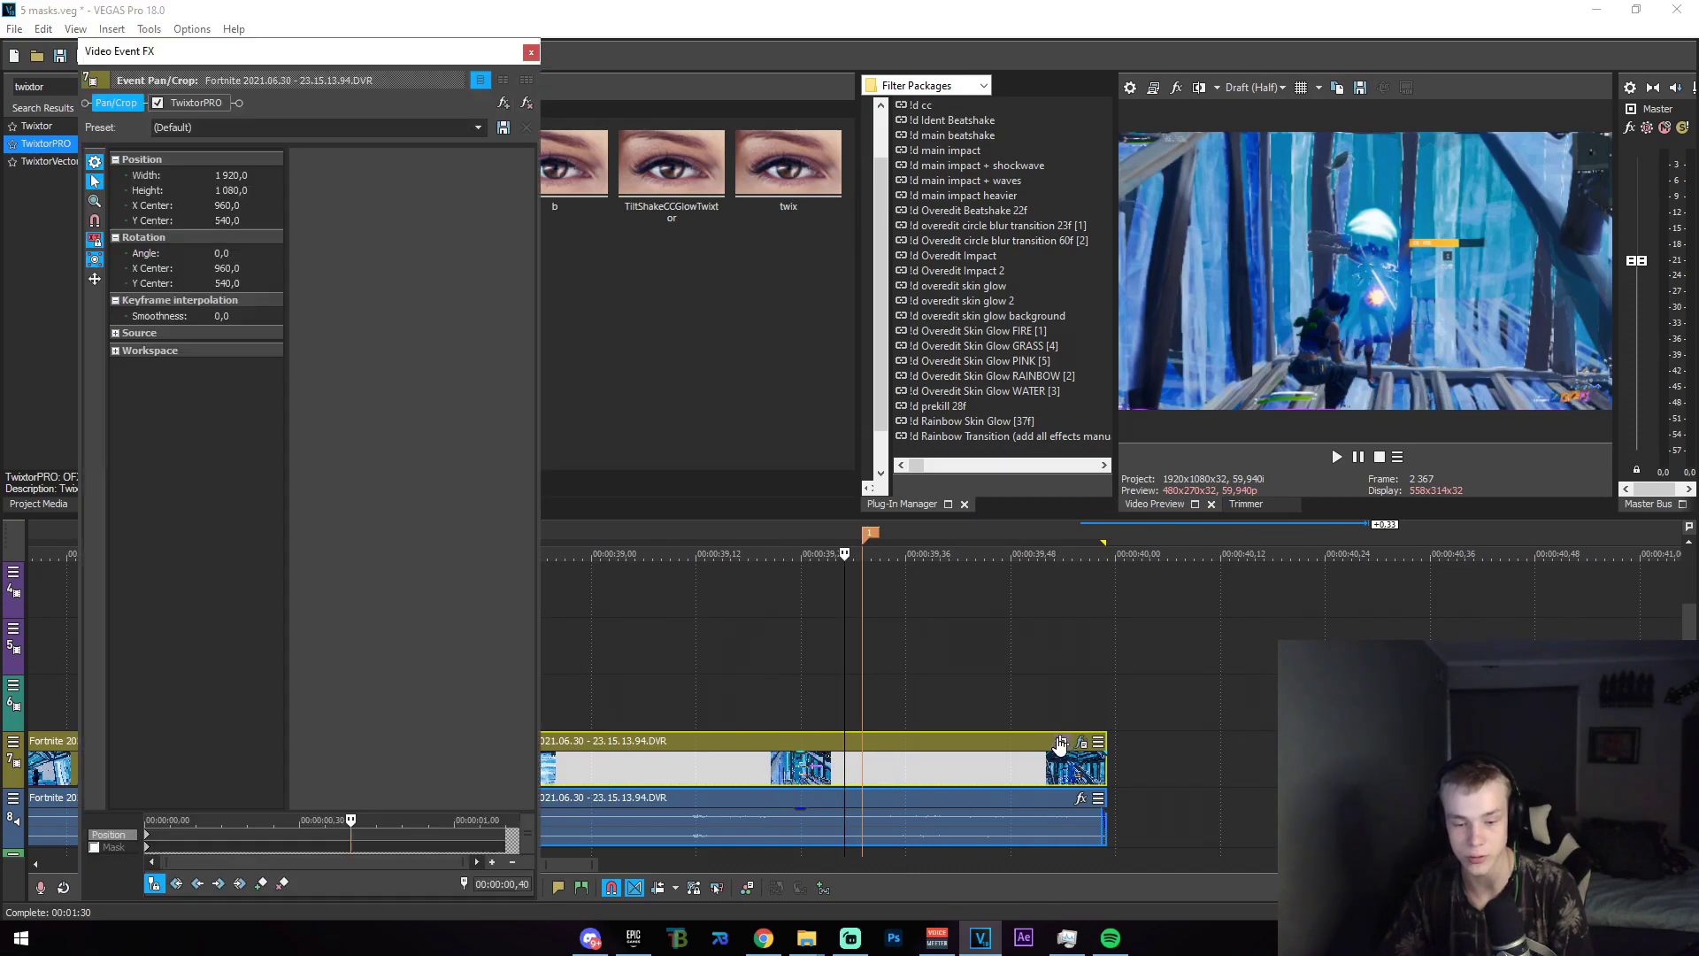
{"action": "left_click", "coordinate": [94, 847]}
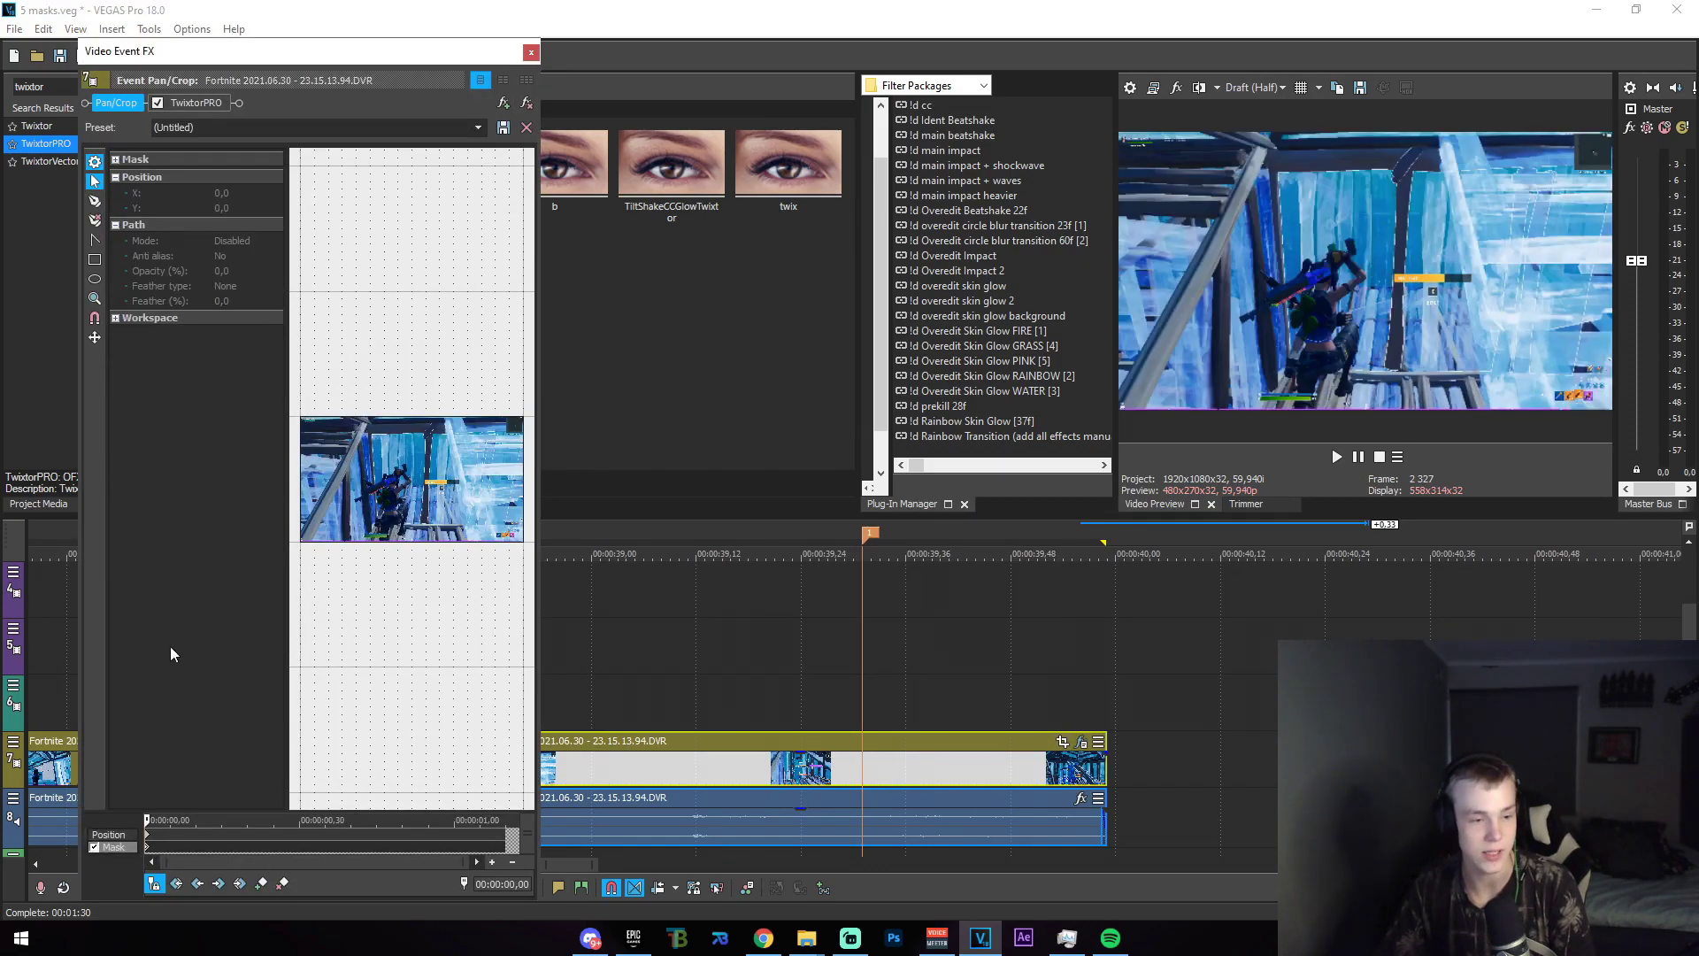
{"action": "left_click", "coordinate": [93, 203]}
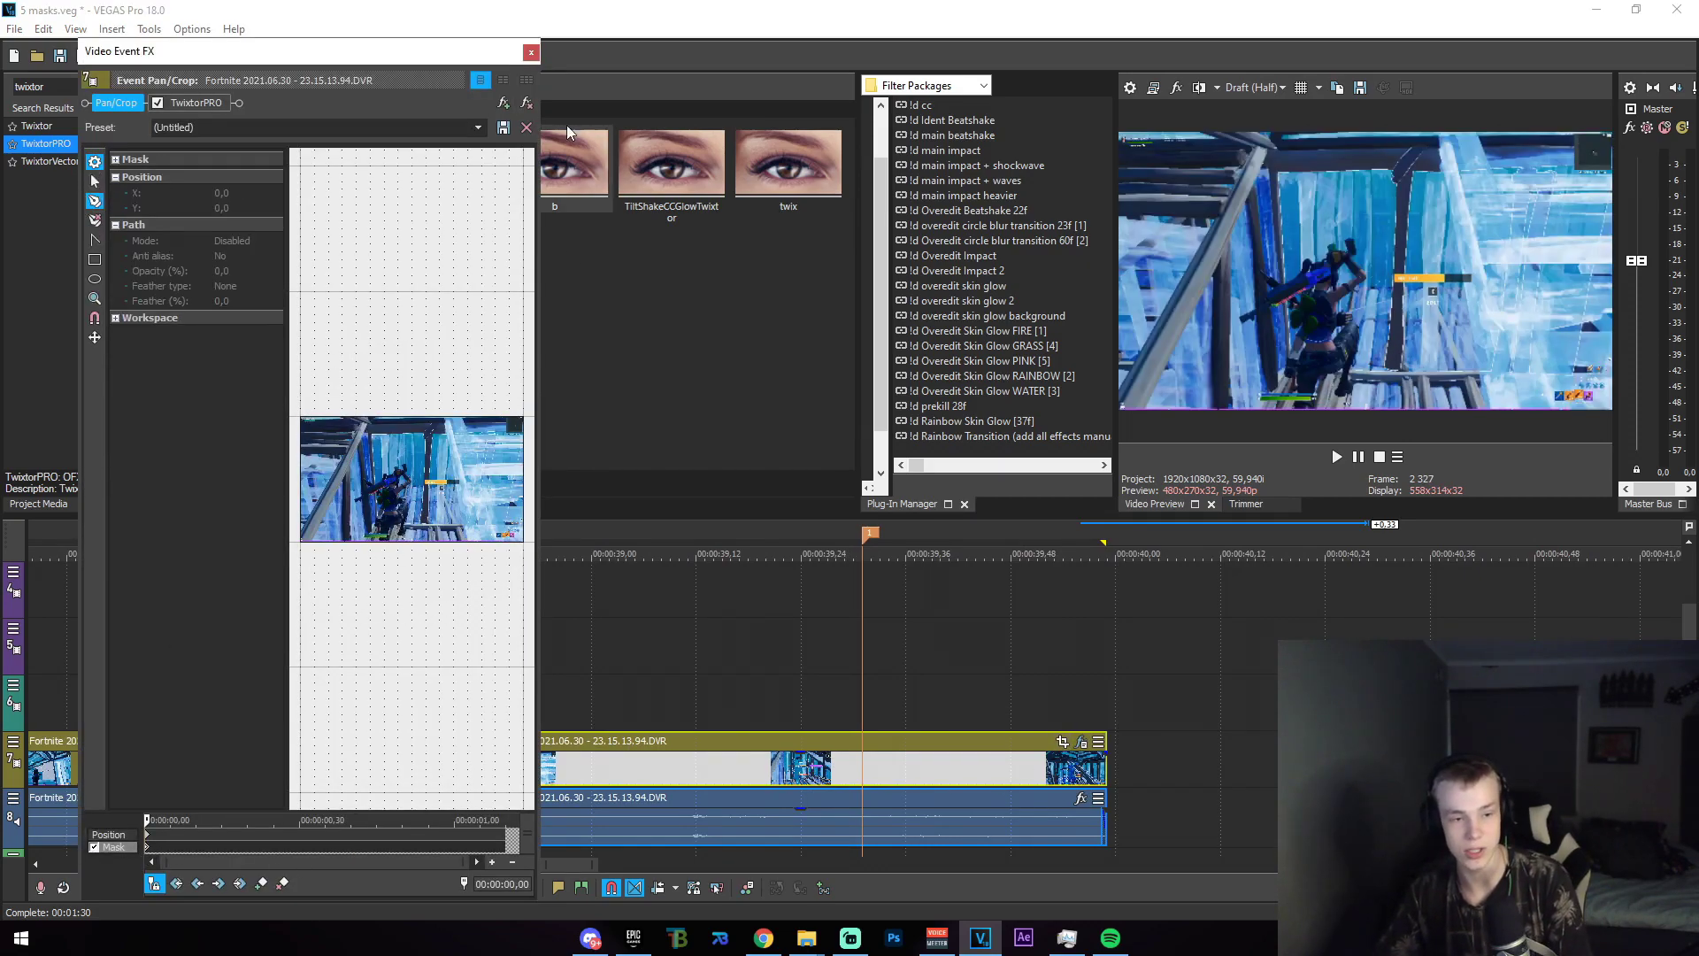
{"action": "left_click", "coordinate": [531, 51]}
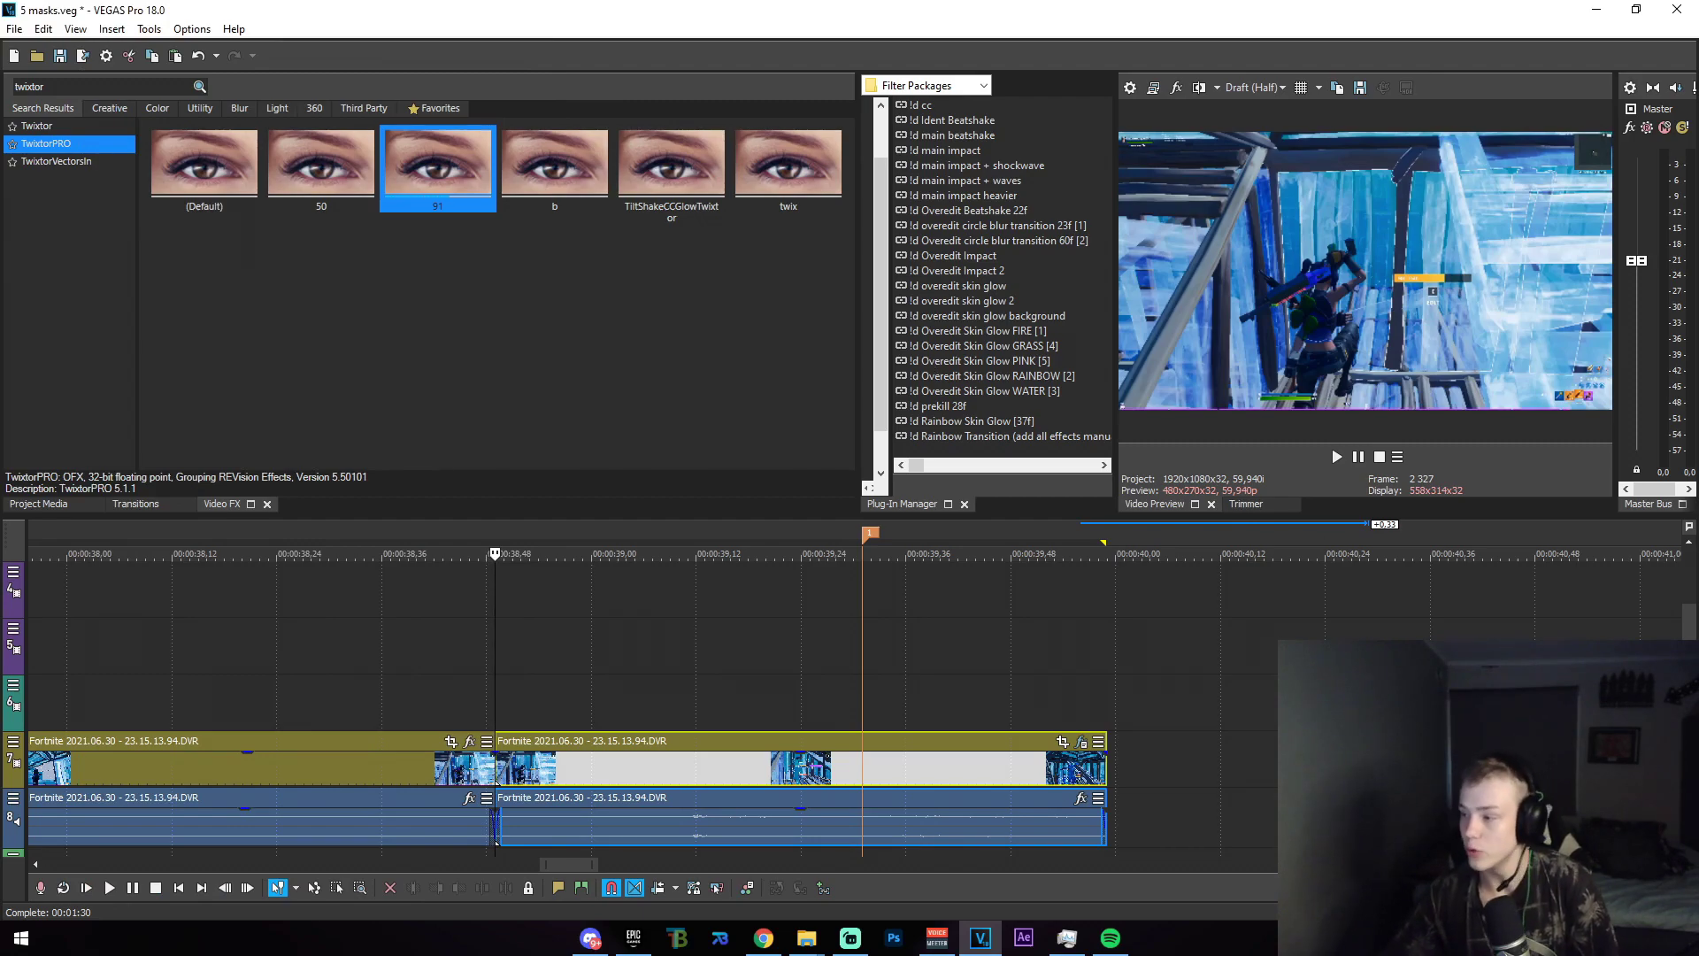
Add the pre-made Comp 1_83 cutout video directly above the original clip's second part, deleting its audio track.
{"action": "key", "text": "alt+Tab"}
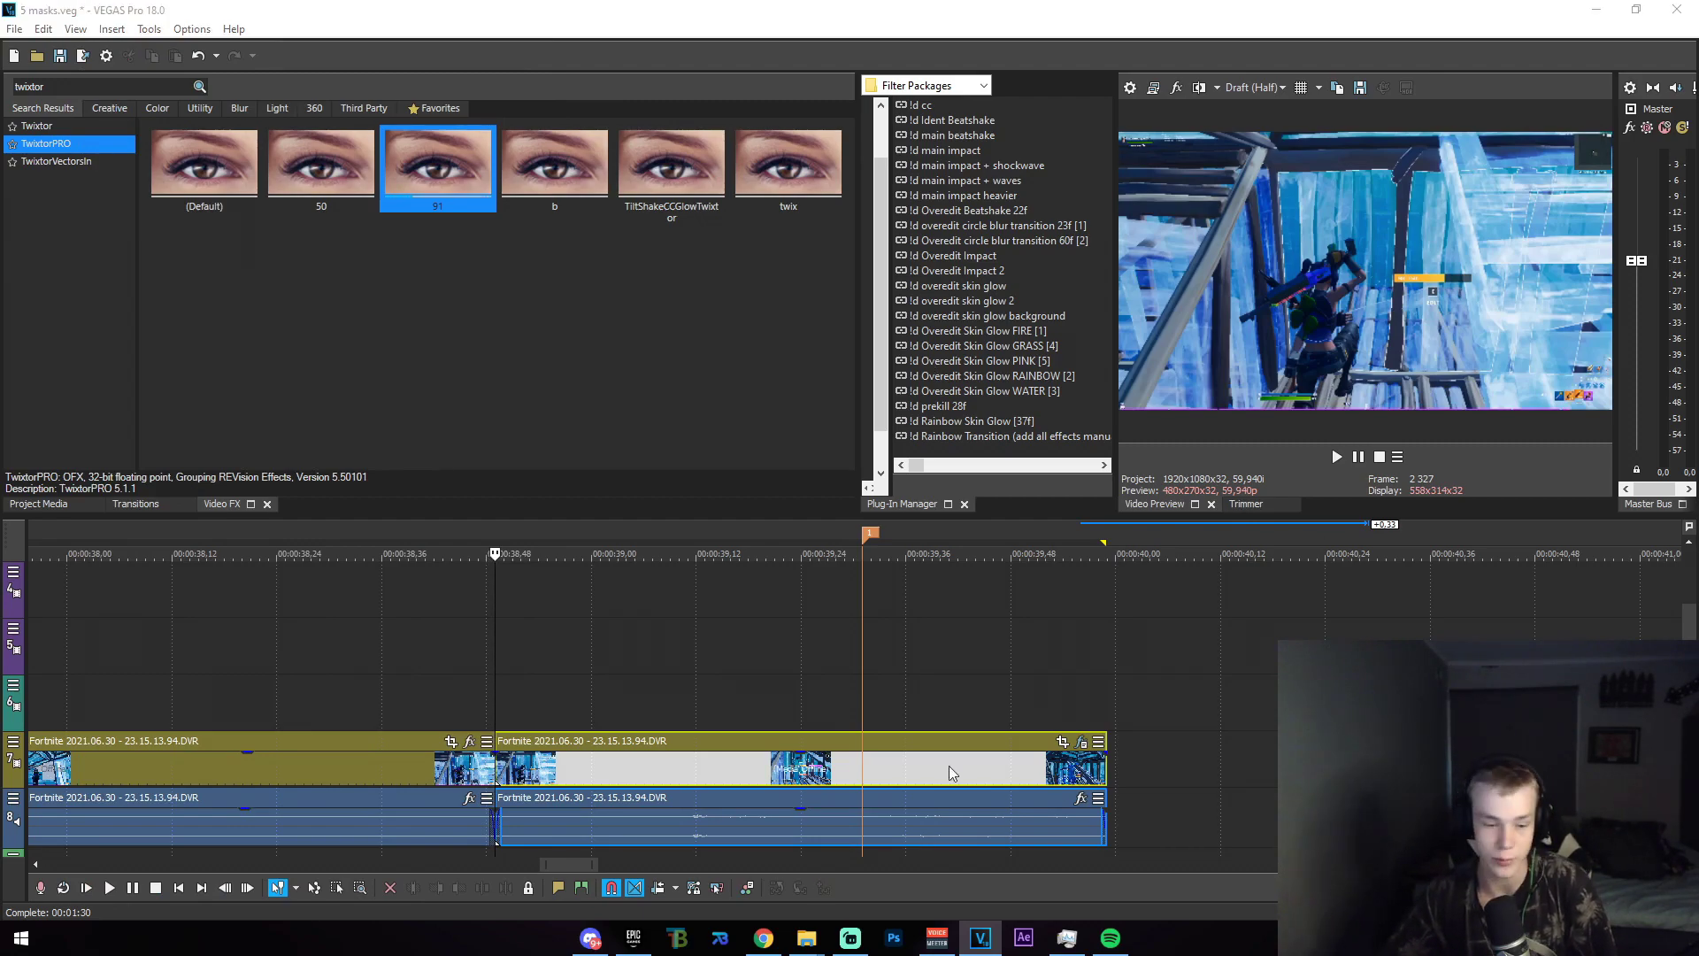
{"action": "left_click_drag", "start_coordinate": [949, 767], "coordinate": [522, 568]}
{"action": "scroll", "coordinate": [372, 659], "scroll_direction": "down", "scroll_amount": 4}
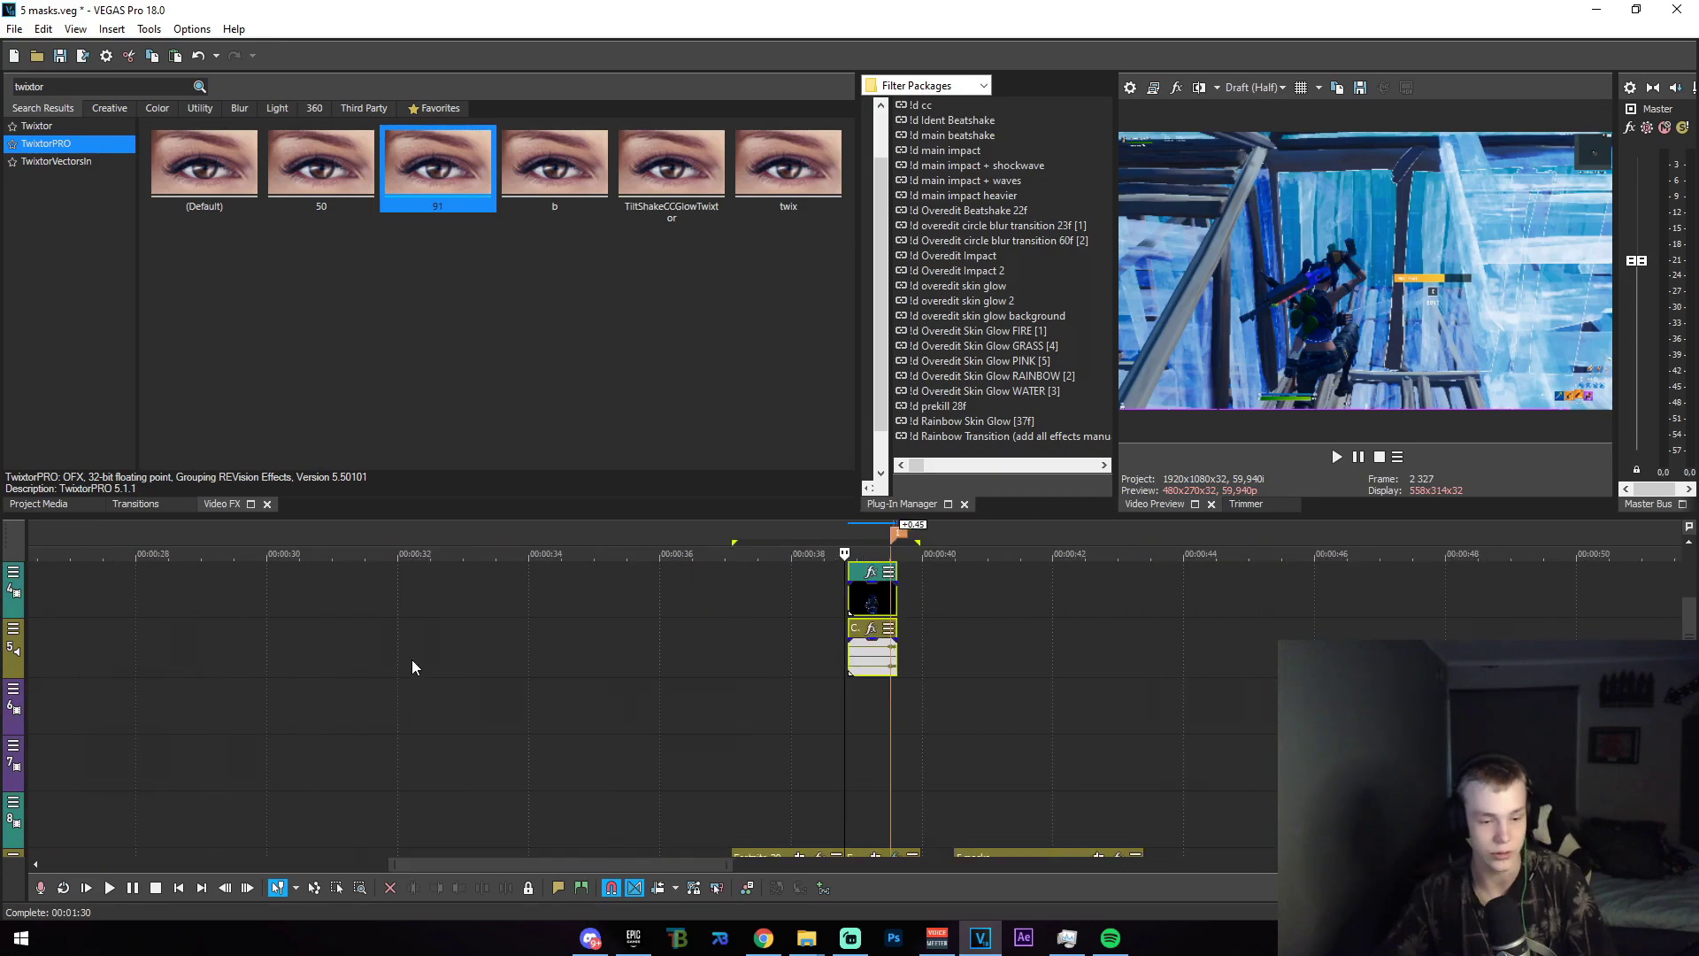
{"action": "right_click", "coordinate": [412, 666]}
{"action": "left_click", "coordinate": [491, 617]}
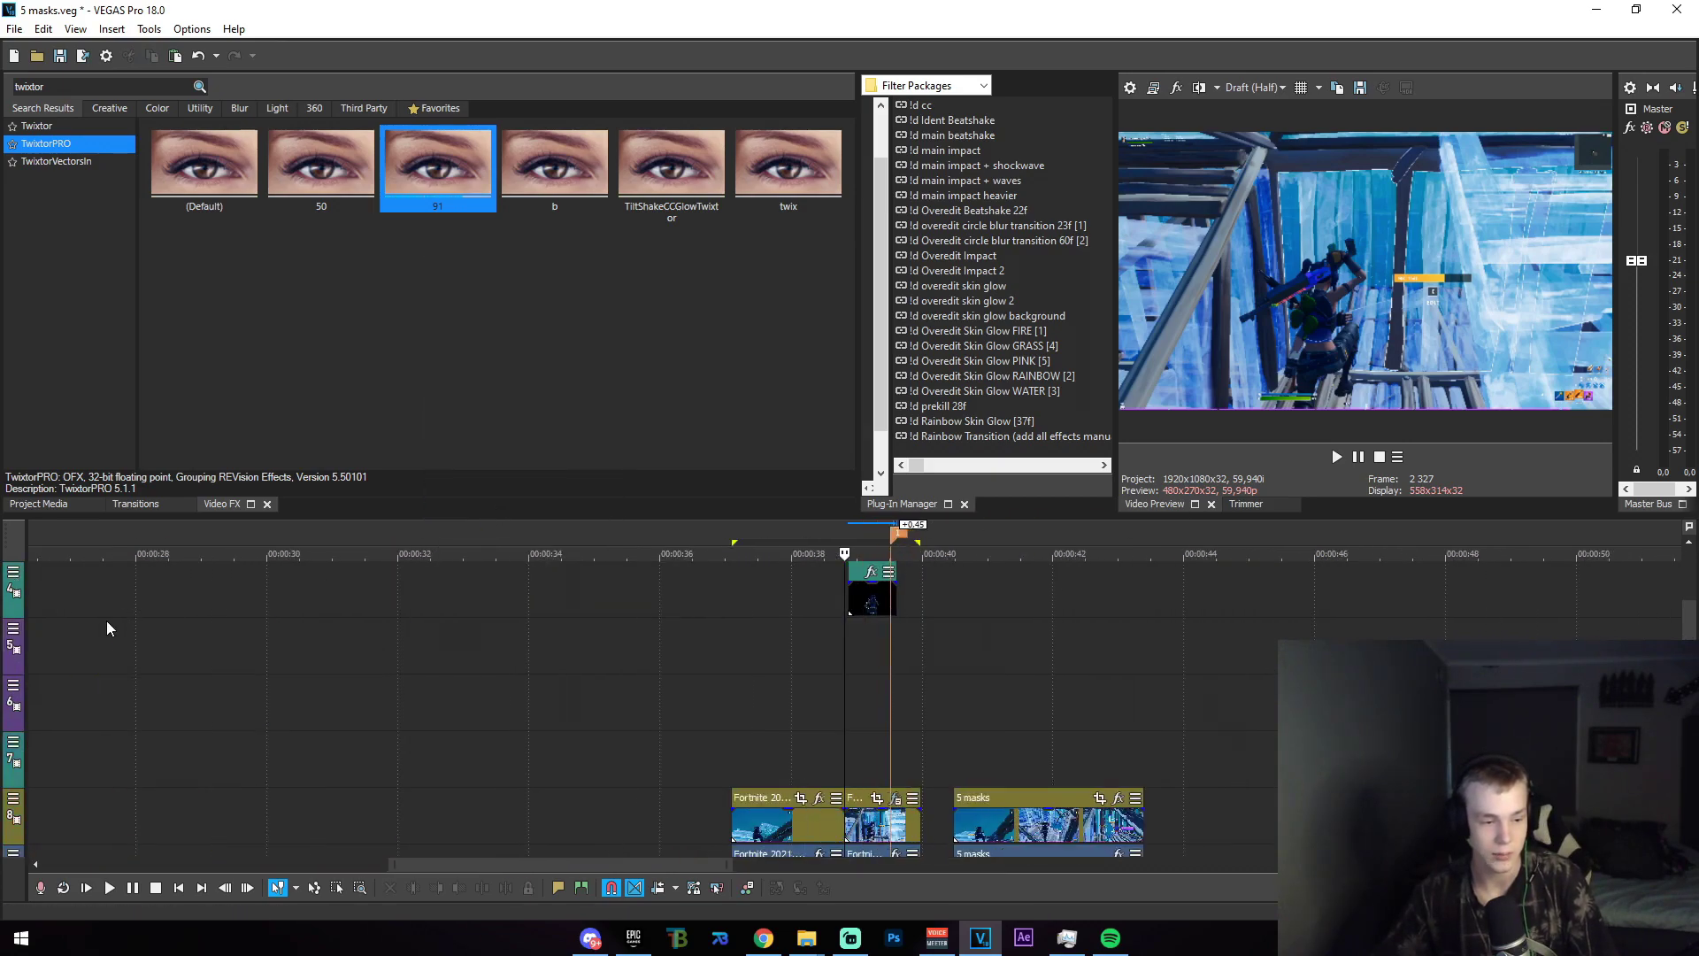
{"action": "scroll", "coordinate": [106, 623], "scroll_direction": "up", "scroll_amount": 1}
{"action": "left_click_drag", "start_coordinate": [26, 602], "coordinate": [129, 791]}
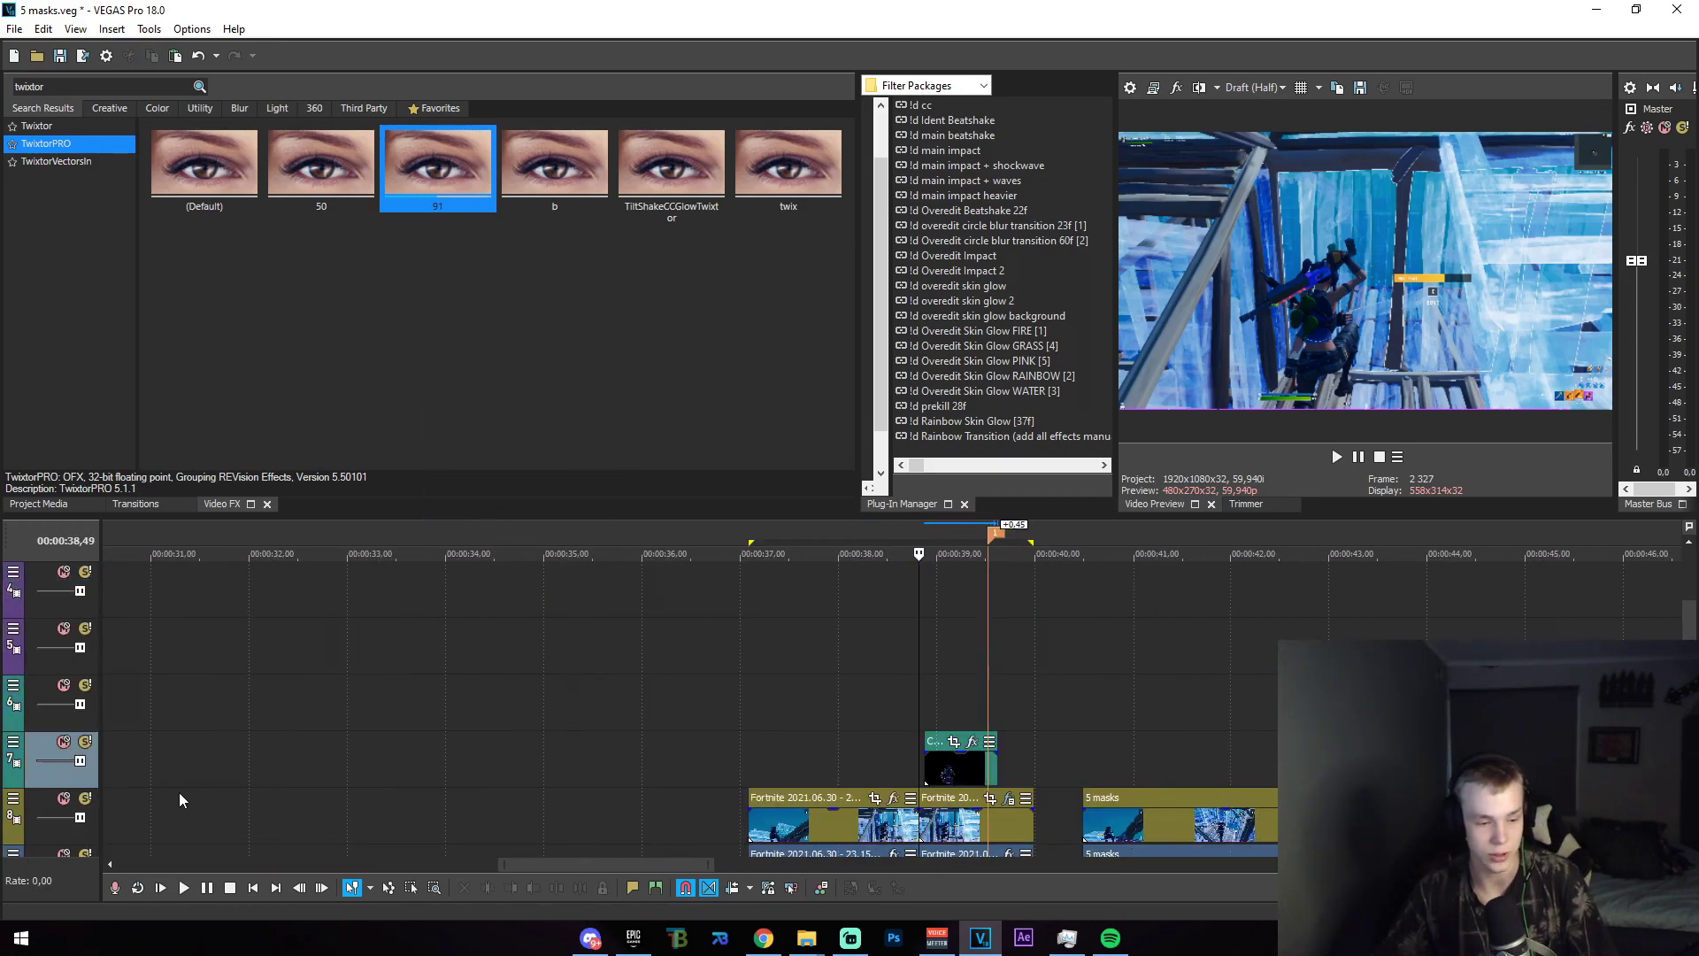
Set the alpha channel of Comp 1_83's media to Straight (unmatted).
{"action": "scroll", "coordinate": [956, 767], "scroll_direction": "up", "scroll_amount": 2}
{"action": "right_click", "coordinate": [975, 769]}
{"action": "left_click", "coordinate": [1049, 908]}
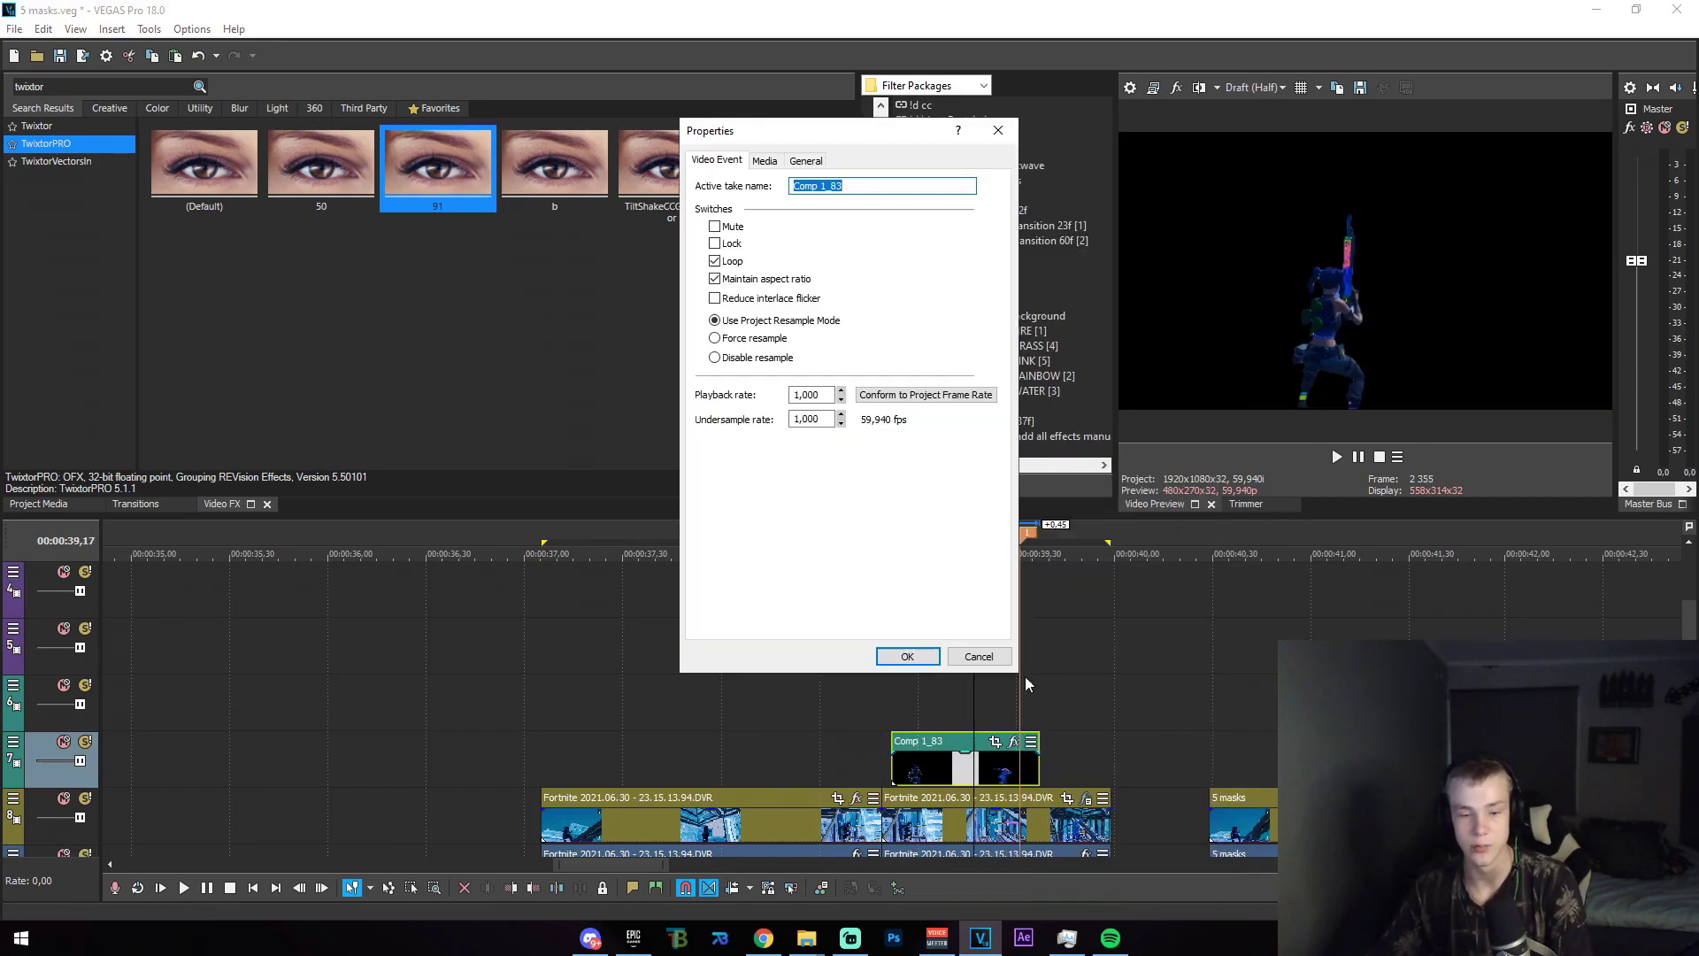
{"action": "left_click", "coordinate": [765, 161]}
{"action": "left_click", "coordinate": [903, 475]}
{"action": "left_click", "coordinate": [894, 515]}
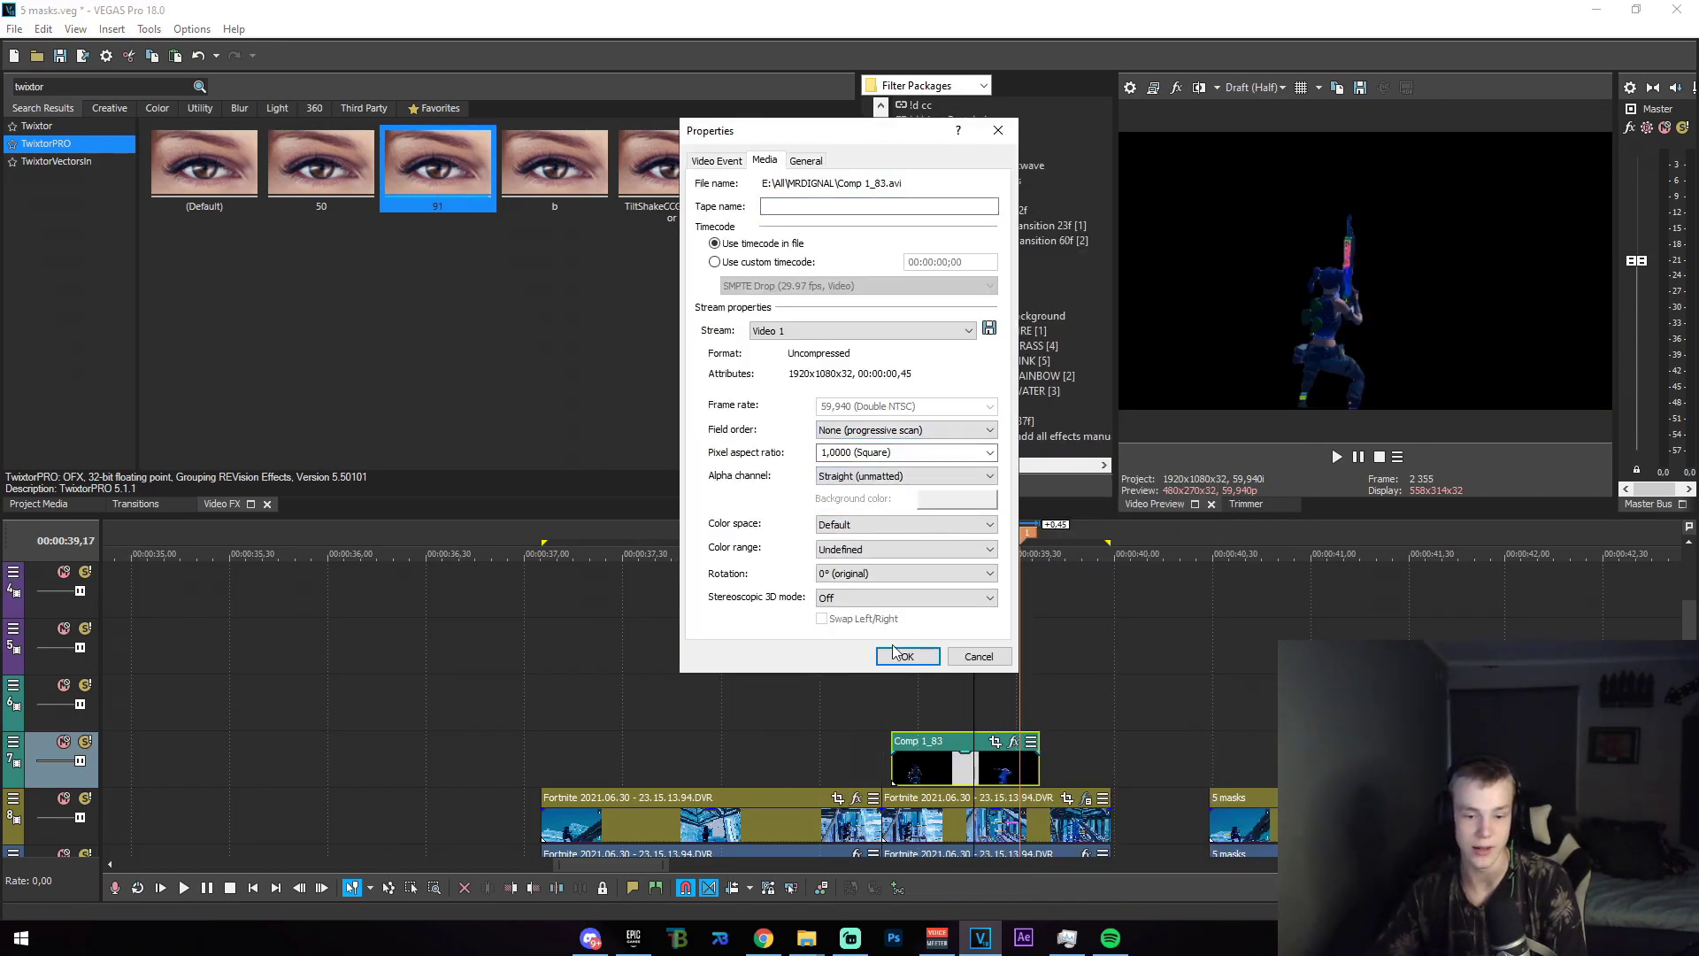
{"action": "left_click", "coordinate": [896, 653]}
Slide Comp 1_83 earlier on the timeline and trim its start to the split at frame 2,327.
{"action": "scroll", "coordinate": [905, 690], "scroll_direction": "up", "scroll_amount": 3}
{"action": "left_click", "coordinate": [698, 683]}
{"action": "left_click", "coordinate": [732, 678]}
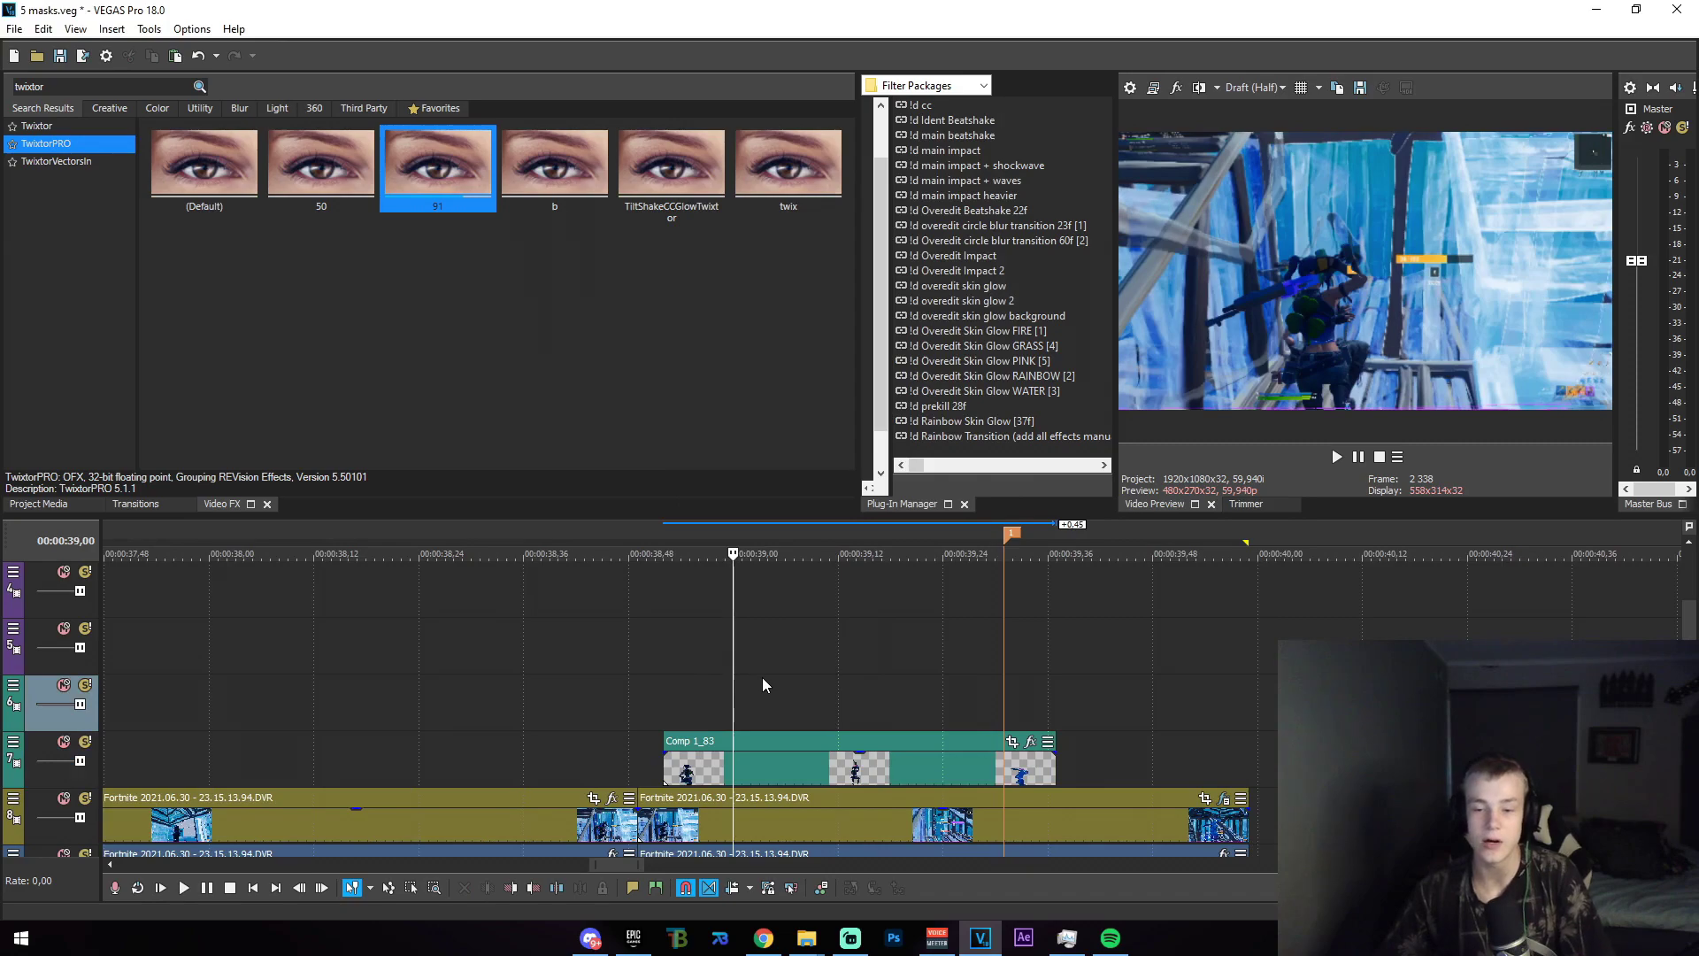
{"action": "scroll", "coordinate": [826, 730], "scroll_direction": "up", "scroll_amount": 2}
{"action": "left_click", "coordinate": [991, 769]}
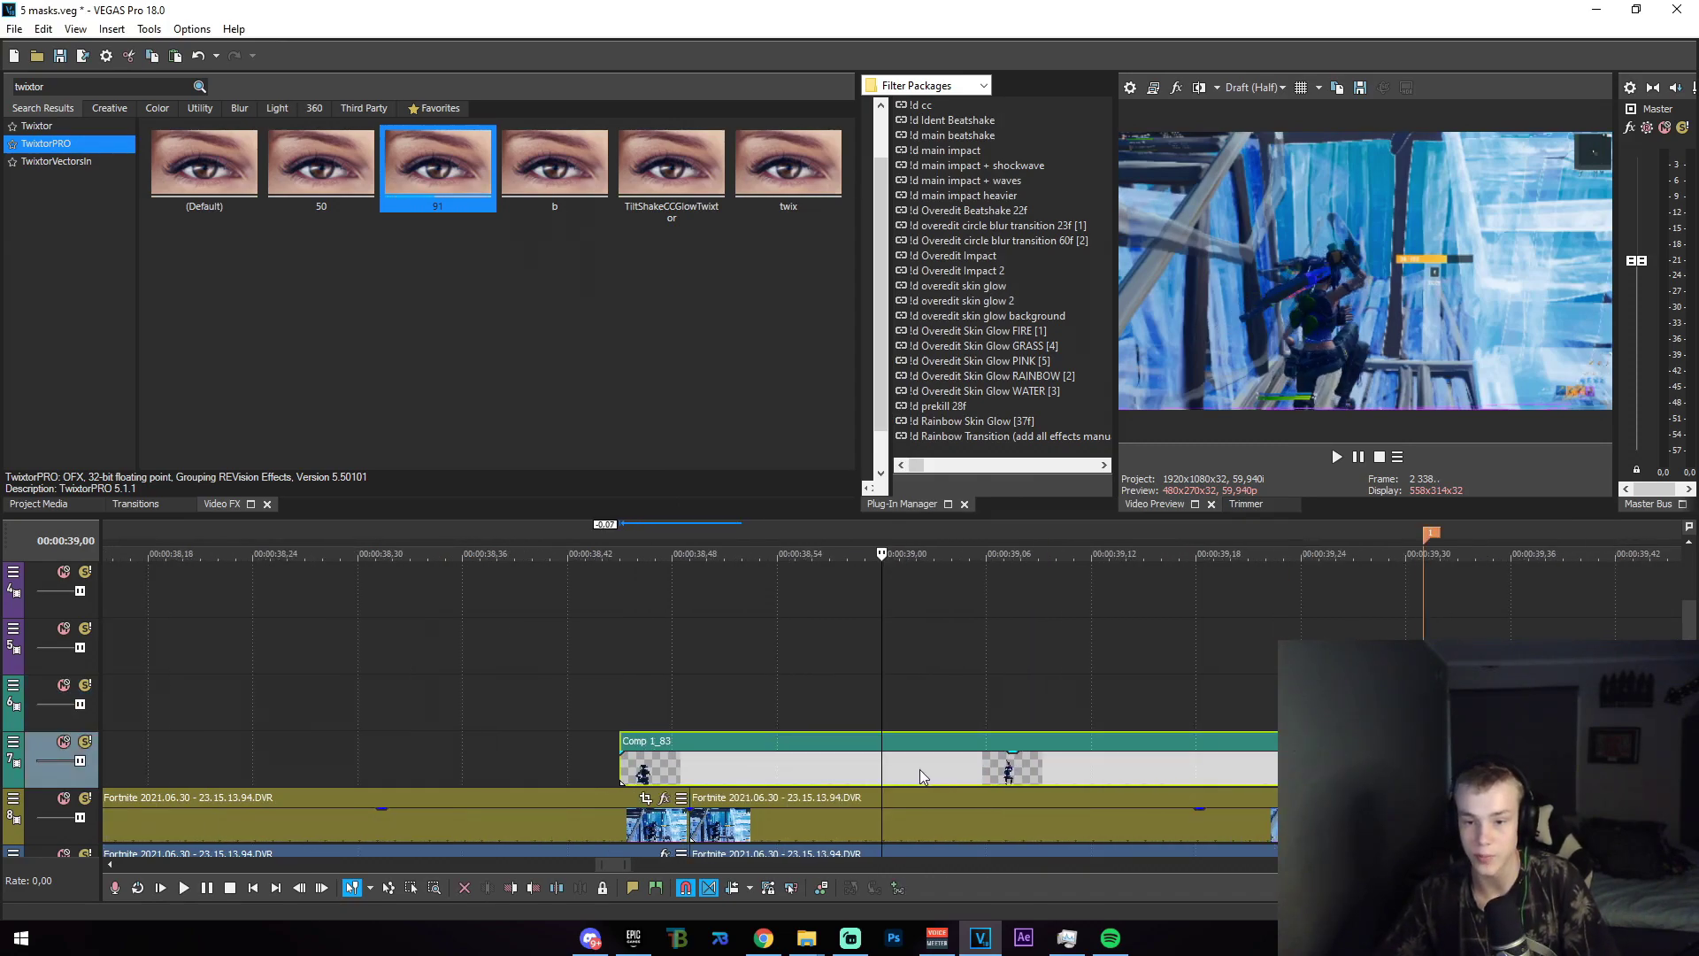
{"action": "left_click_drag", "start_coordinate": [921, 768], "coordinate": [860, 767]}
{"action": "scroll", "coordinate": [859, 768], "scroll_direction": "down", "scroll_amount": 1}
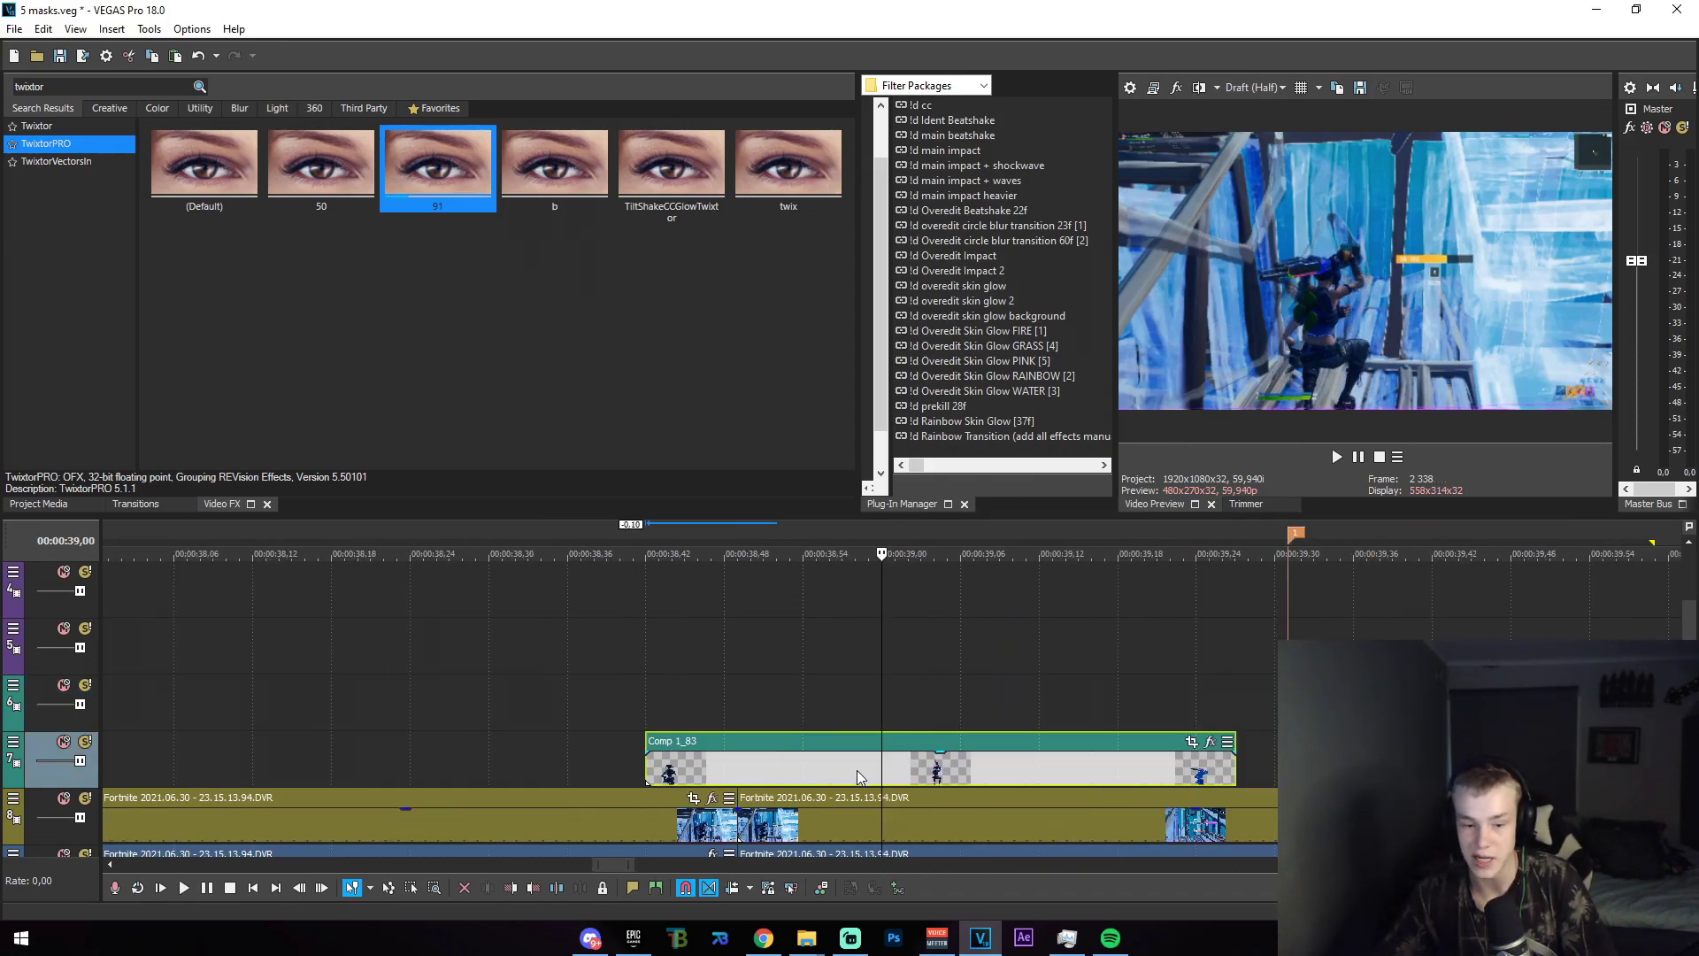
{"action": "left_click_drag", "start_coordinate": [647, 768], "coordinate": [740, 766]}
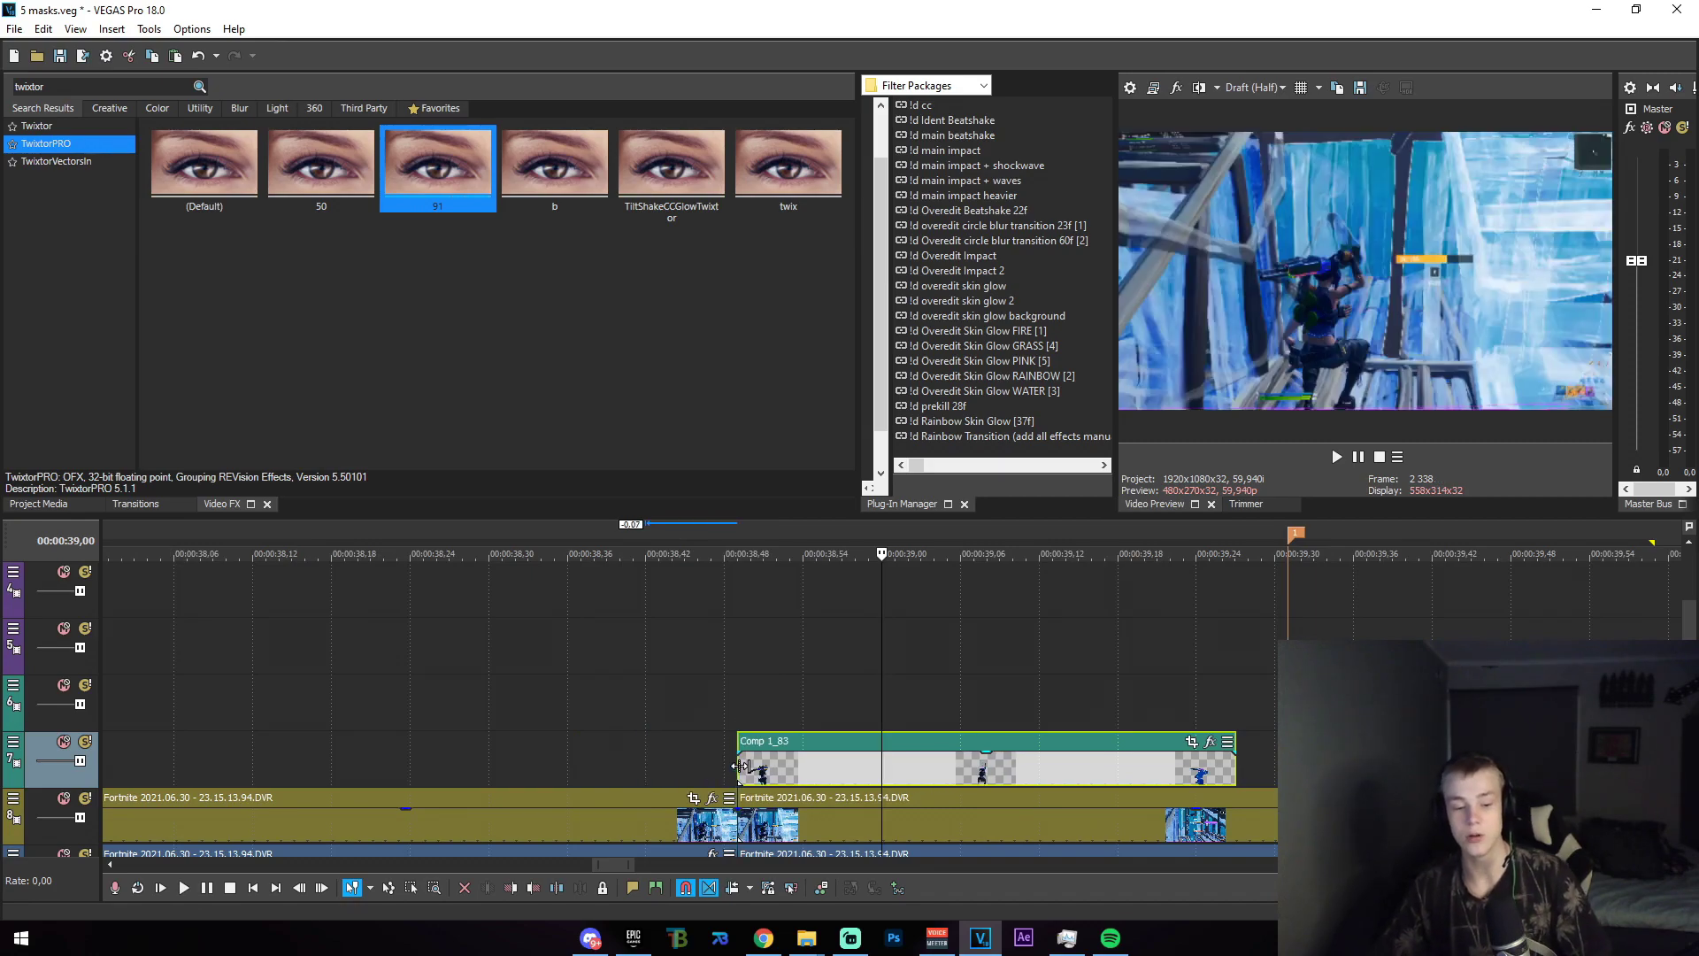
Check the cutout's alignment, shift Comp 1_83 about 7 frames earlier, and trim its start back to frame 2,327.
{"action": "left_click", "coordinate": [742, 767]}
{"action": "key", "text": "space"}
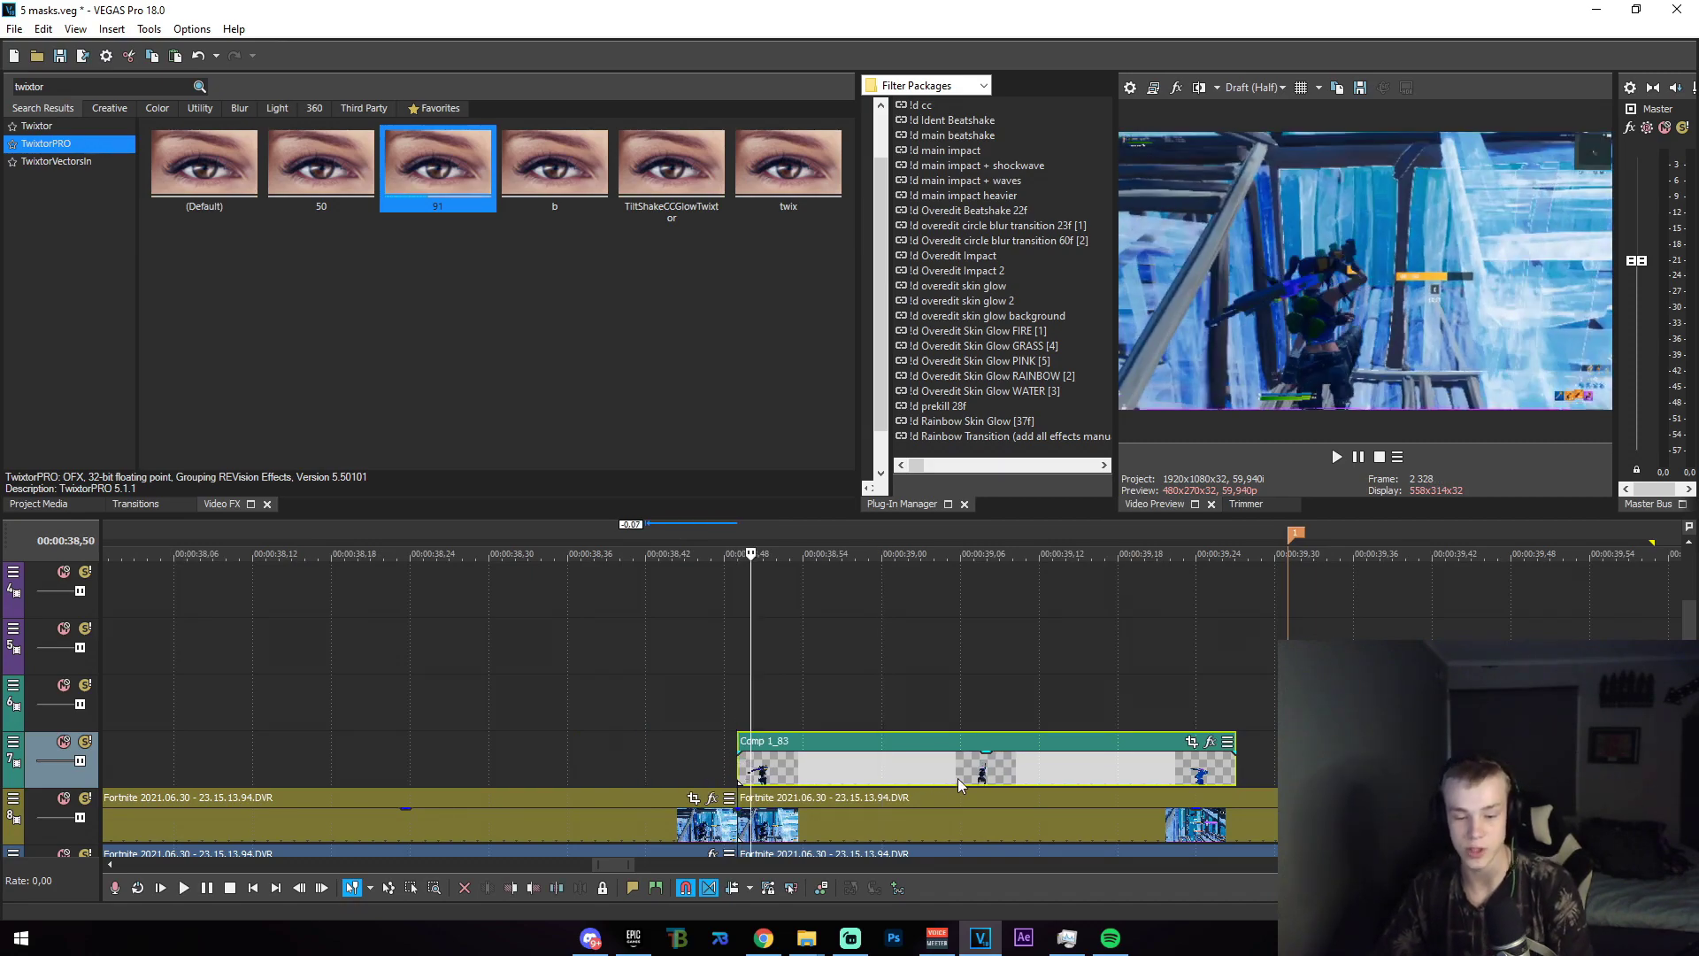
{"action": "left_click", "coordinate": [1196, 770]}
{"action": "left_click", "coordinate": [1209, 769]}
{"action": "left_click", "coordinate": [855, 772]}
{"action": "left_click", "coordinate": [742, 770]}
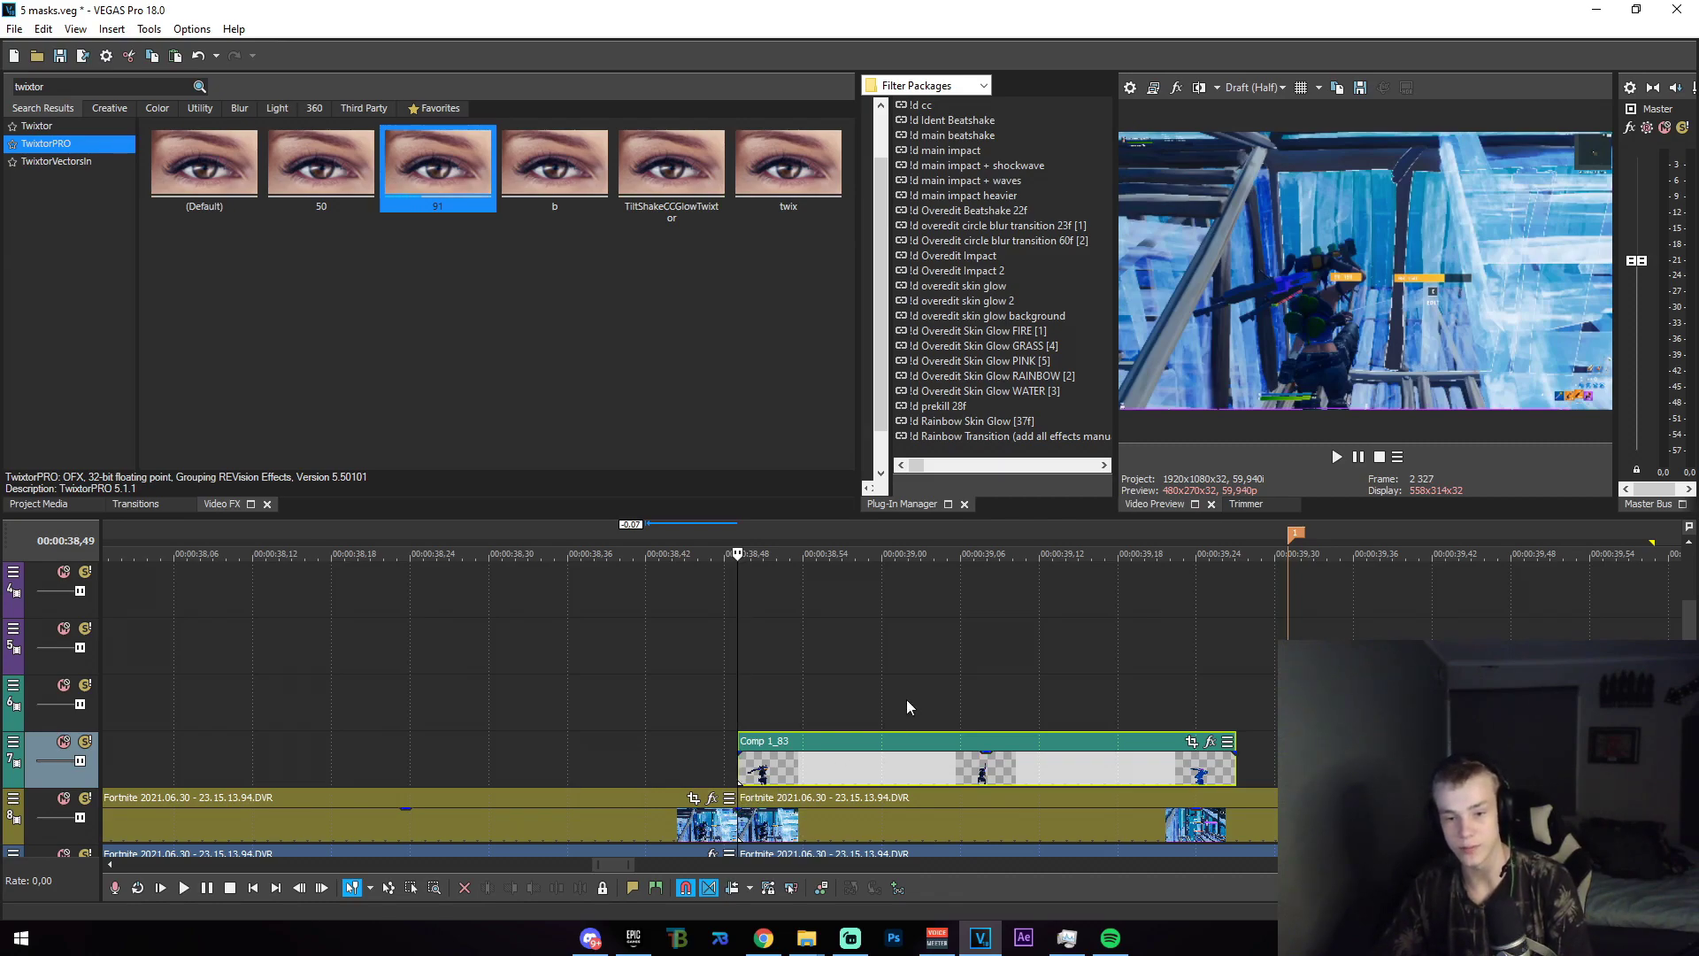
{"action": "left_click_drag", "start_coordinate": [855, 779], "coordinate": [761, 773]}
{"action": "left_click_drag", "start_coordinate": [647, 773], "coordinate": [739, 774]}
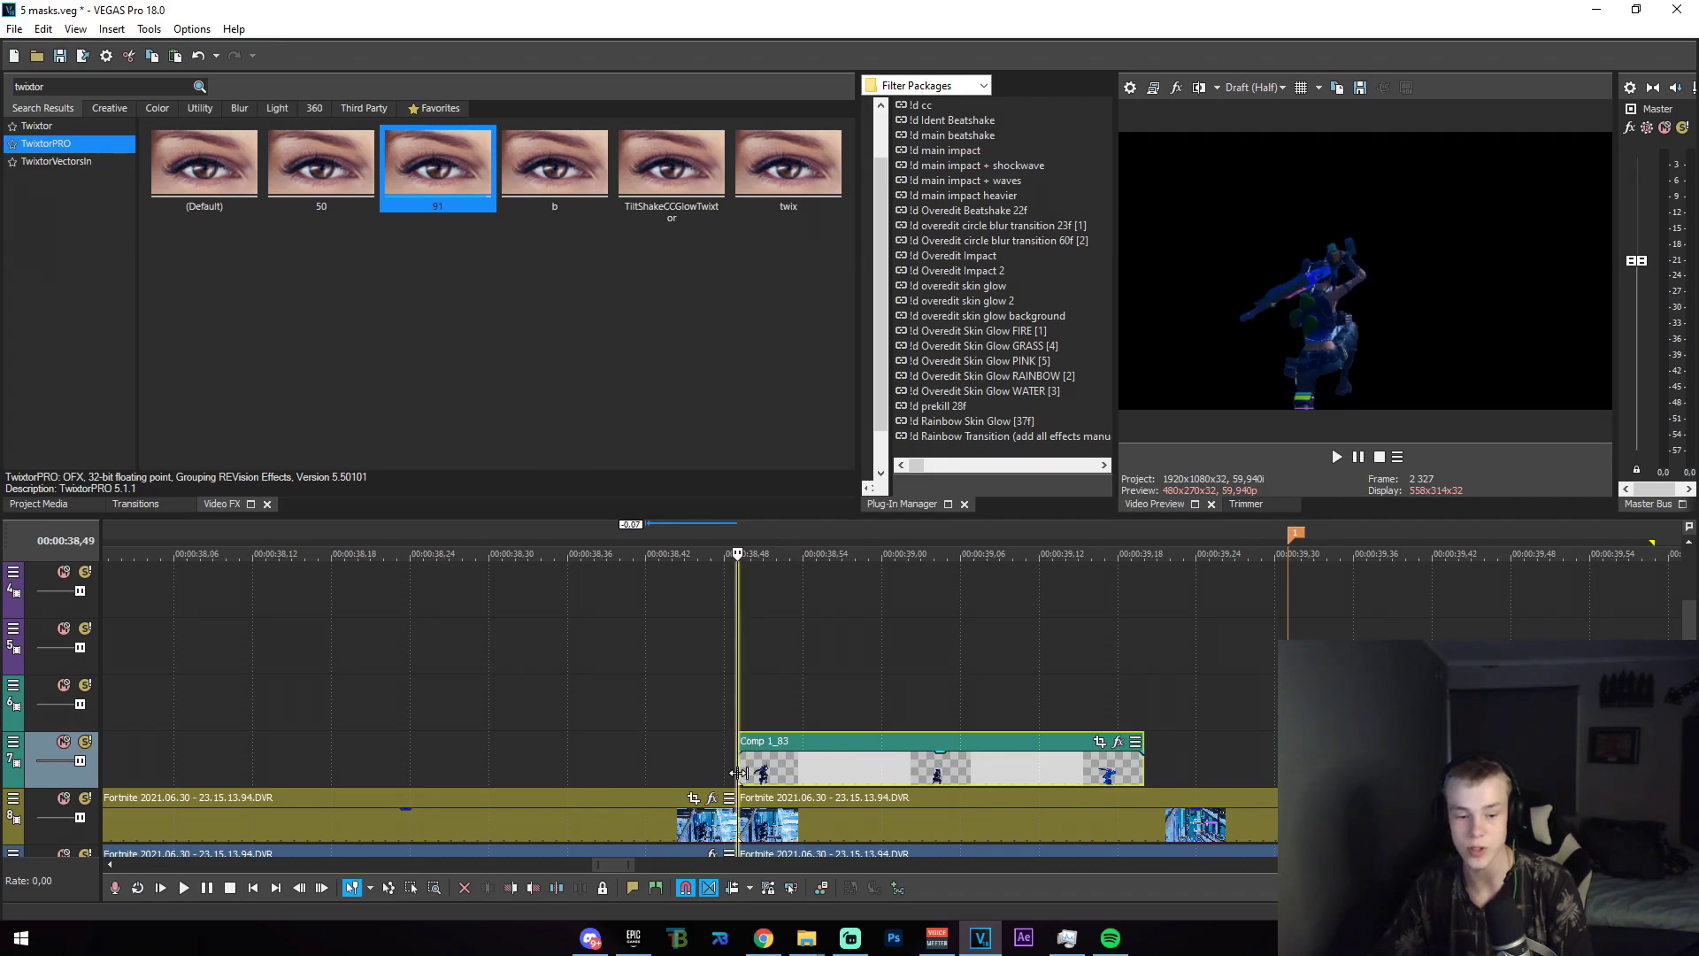
Copy the original clip's second part and paste its event attributes, including TwixtorPRO, onto Comp 1_83.
{"action": "left_click", "coordinate": [752, 828]}
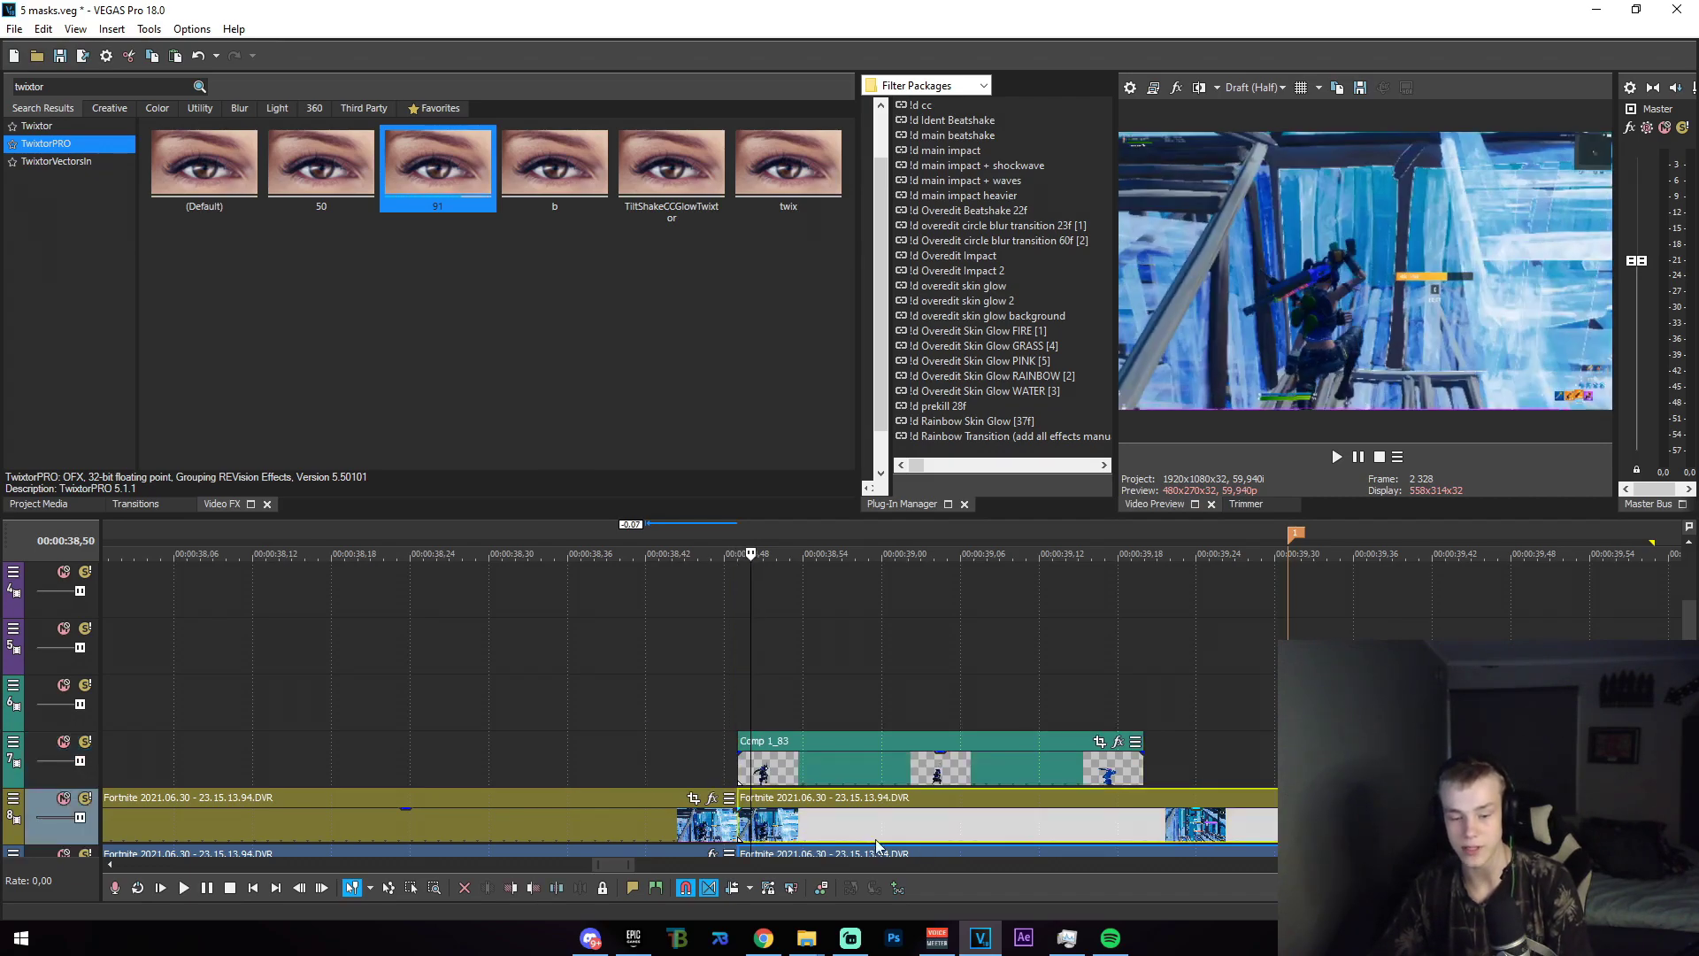
{"action": "key", "text": "Left"}
{"action": "left_click", "coordinate": [765, 770]}
{"action": "right_click", "coordinate": [767, 770]}
{"action": "left_click", "coordinate": [832, 391]}
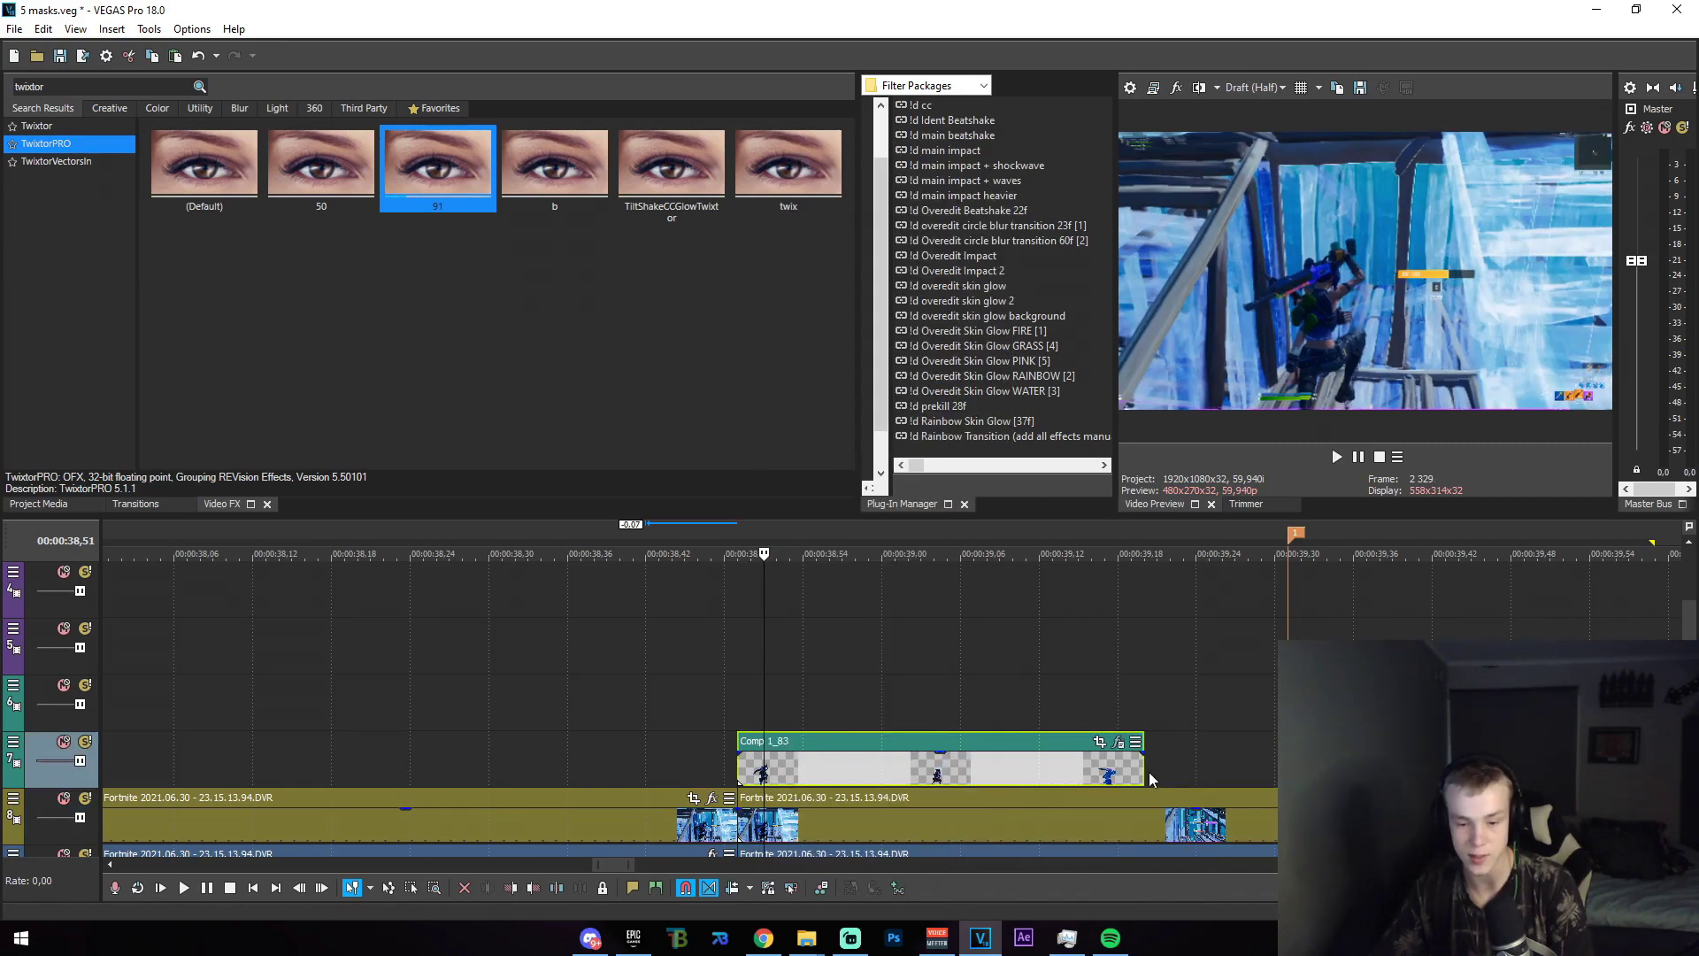
Extend the end of Comp 1_83 to the timeline marker at frame 2,369.
{"action": "left_click_drag", "start_coordinate": [1144, 776], "coordinate": [1277, 775]}
{"action": "left_click_drag", "start_coordinate": [1092, 693], "coordinate": [1290, 695]}
{"action": "left_click", "coordinate": [1289, 695]}
{"action": "scroll", "coordinate": [1029, 794], "scroll_direction": "down", "scroll_amount": 3}
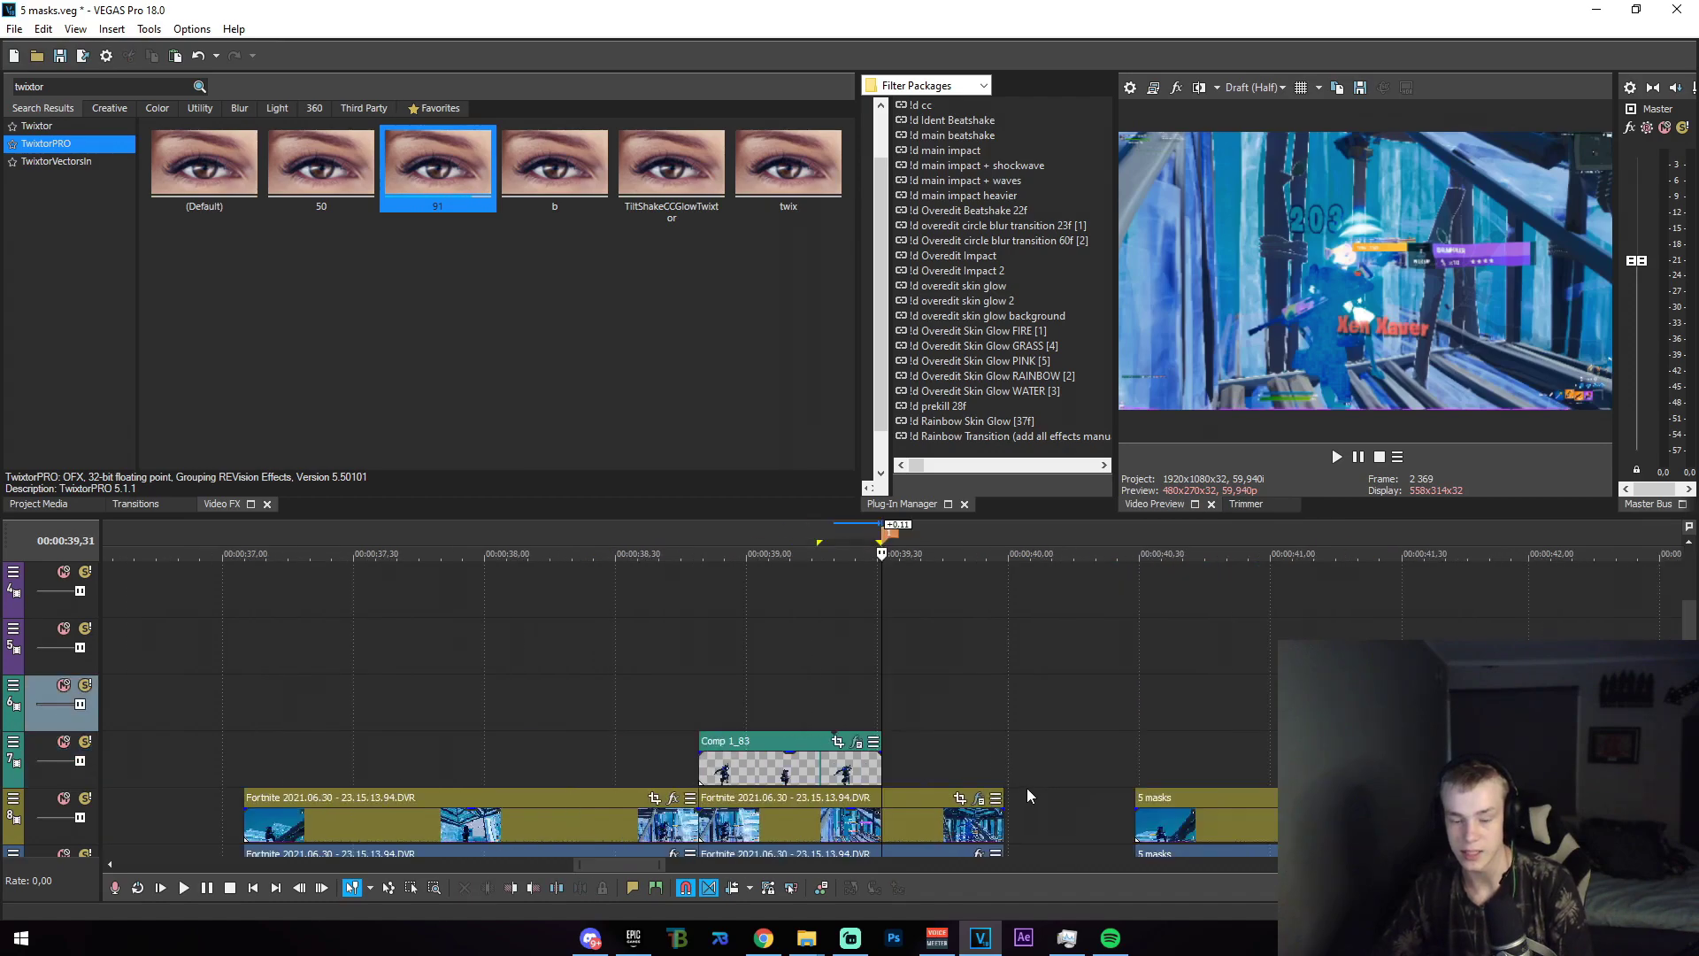
Solo Comp 1_83's track and make a time selection over the event from frame 2,327 to 2,369.
{"action": "left_click", "coordinate": [699, 717]}
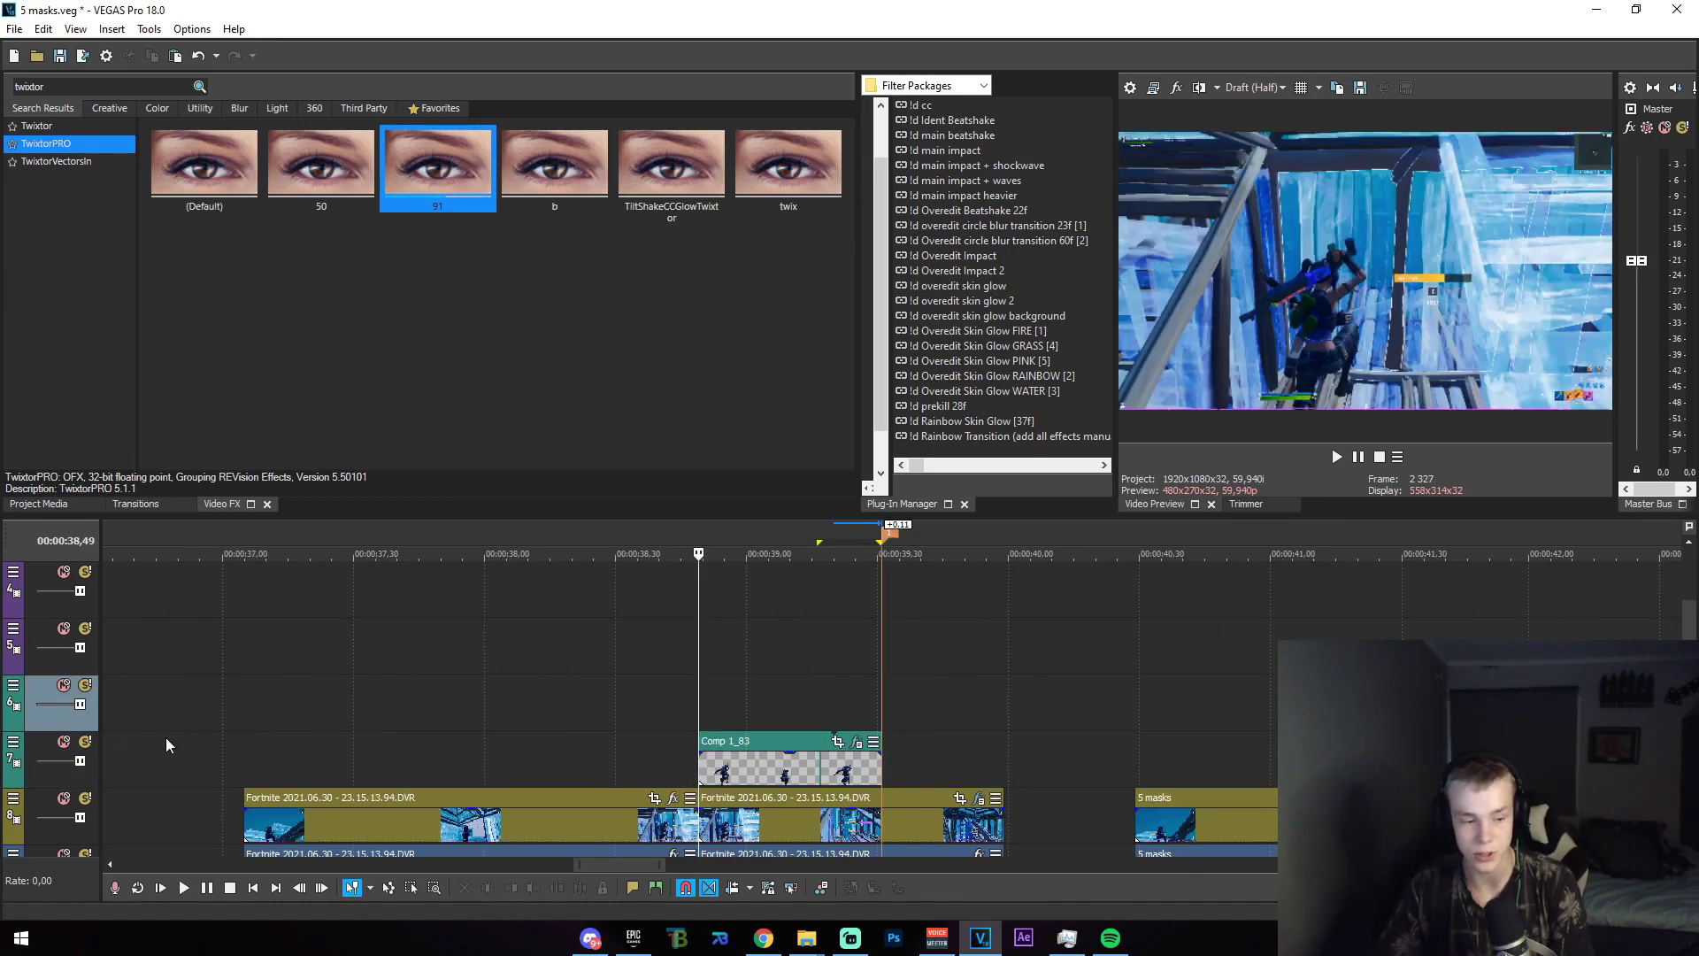
{"action": "left_click", "coordinate": [85, 742]}
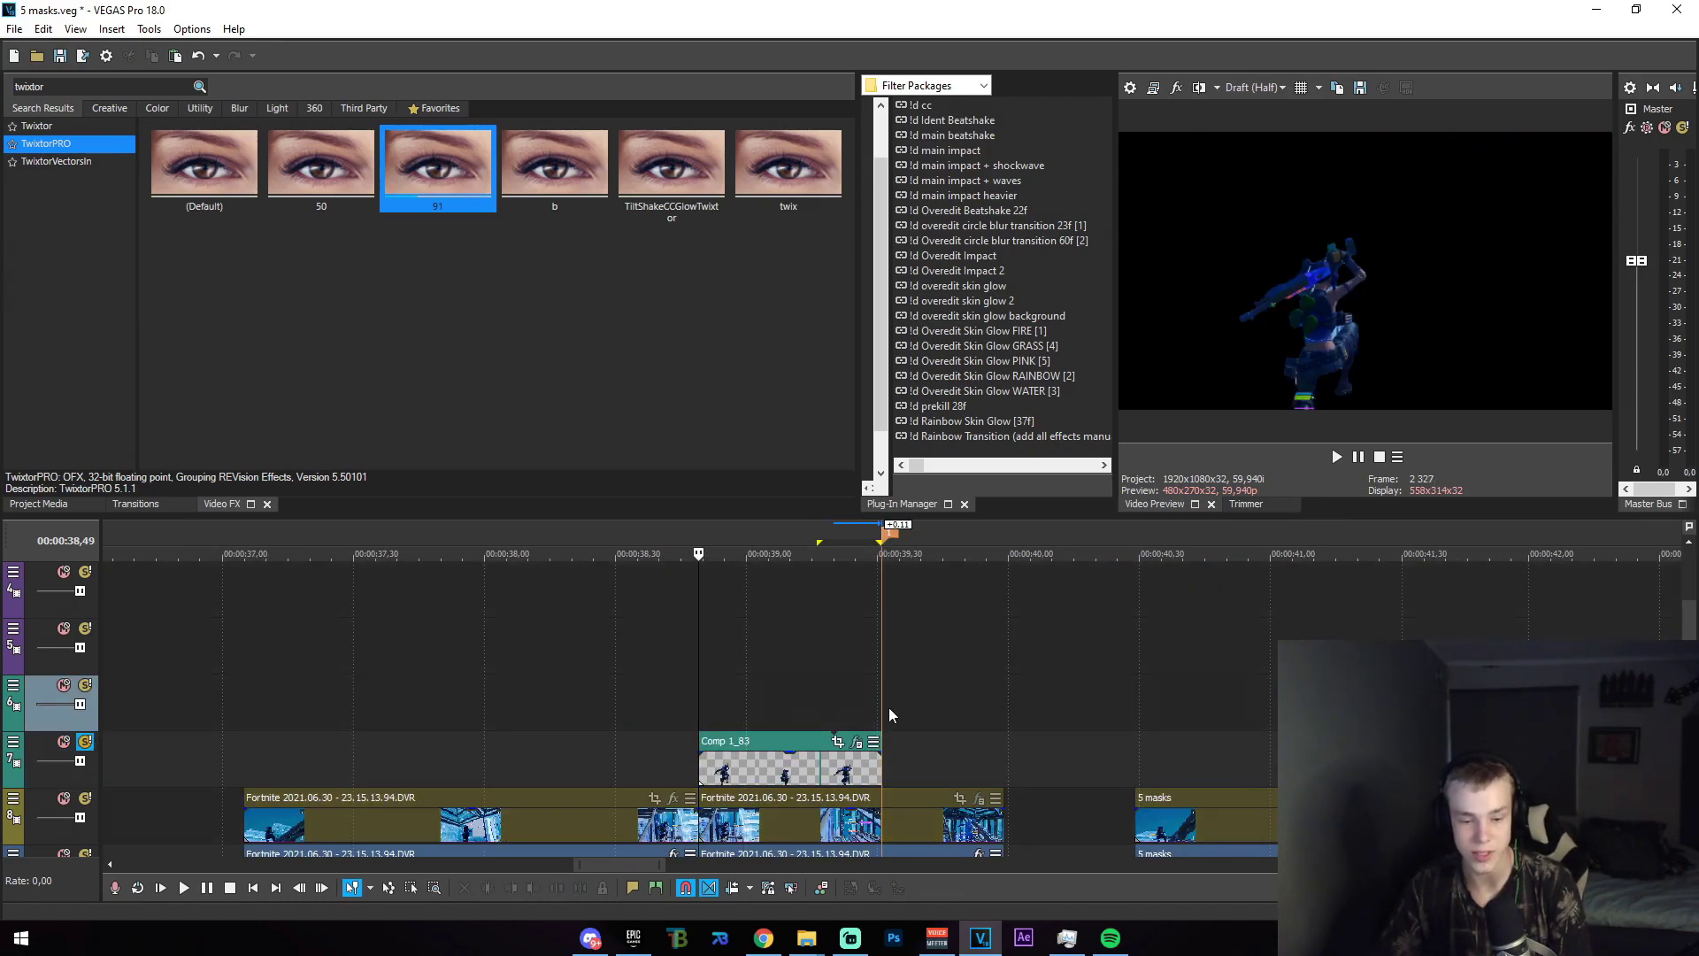
{"action": "left_click_drag", "start_coordinate": [886, 715], "coordinate": [697, 714]}
{"action": "left_click", "coordinate": [884, 542]}
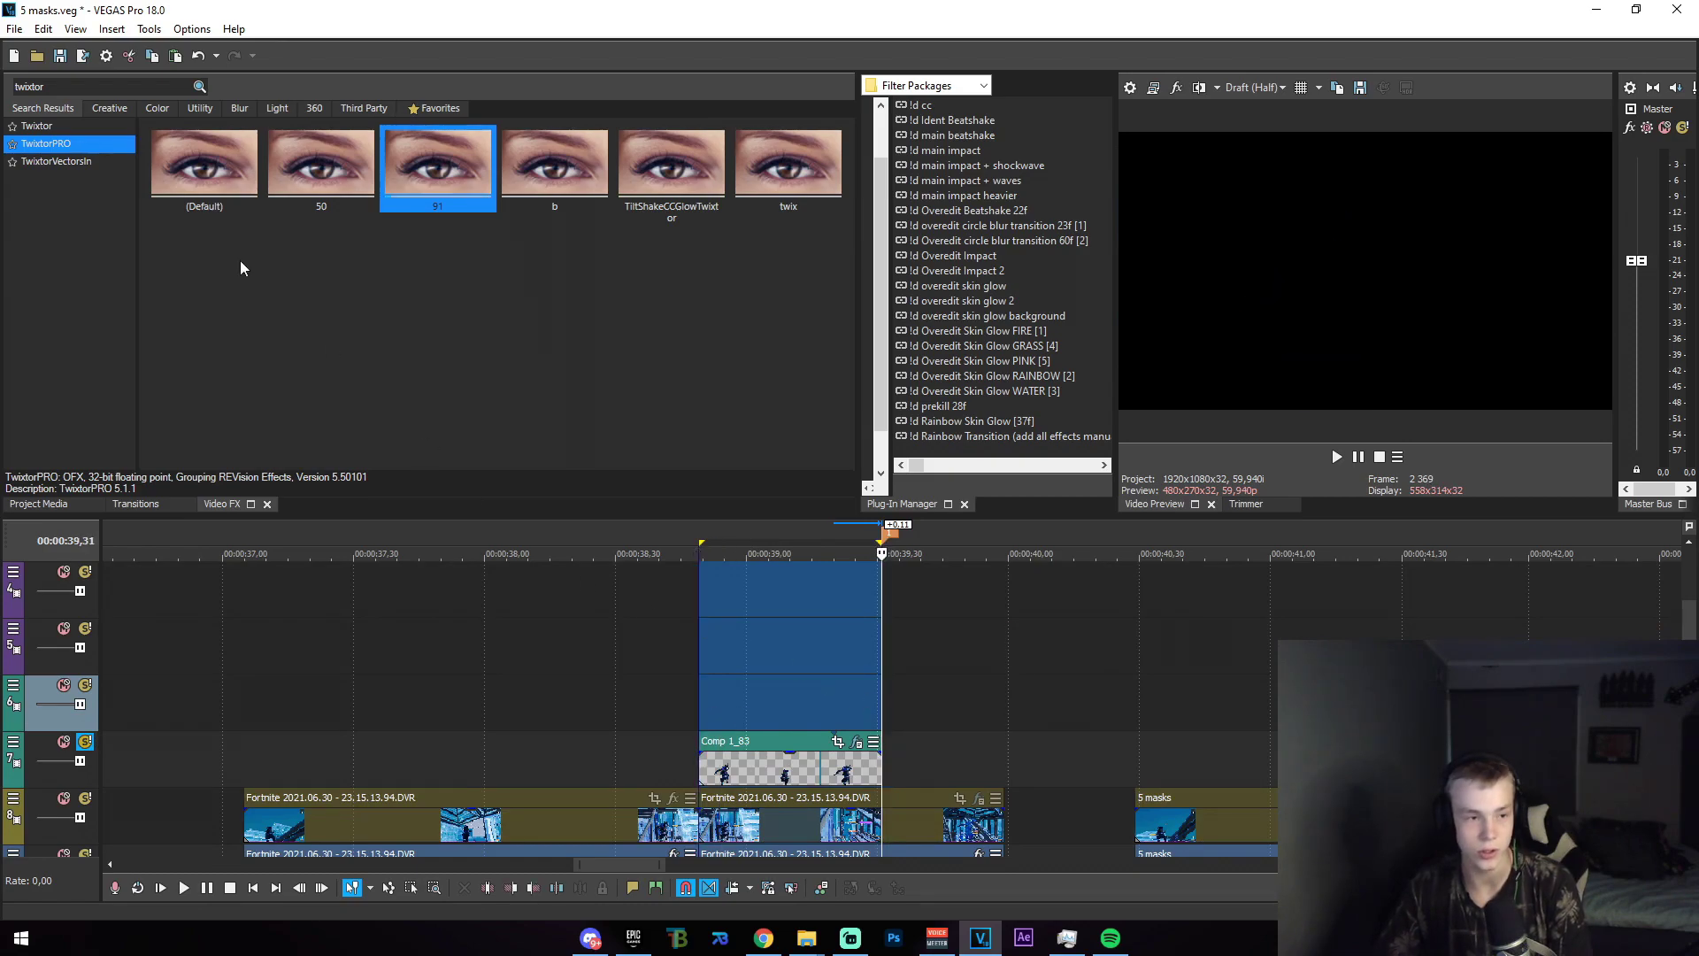
{"action": "left_click", "coordinate": [14, 29]}
{"action": "mouse_move", "coordinate": [381, 232]}
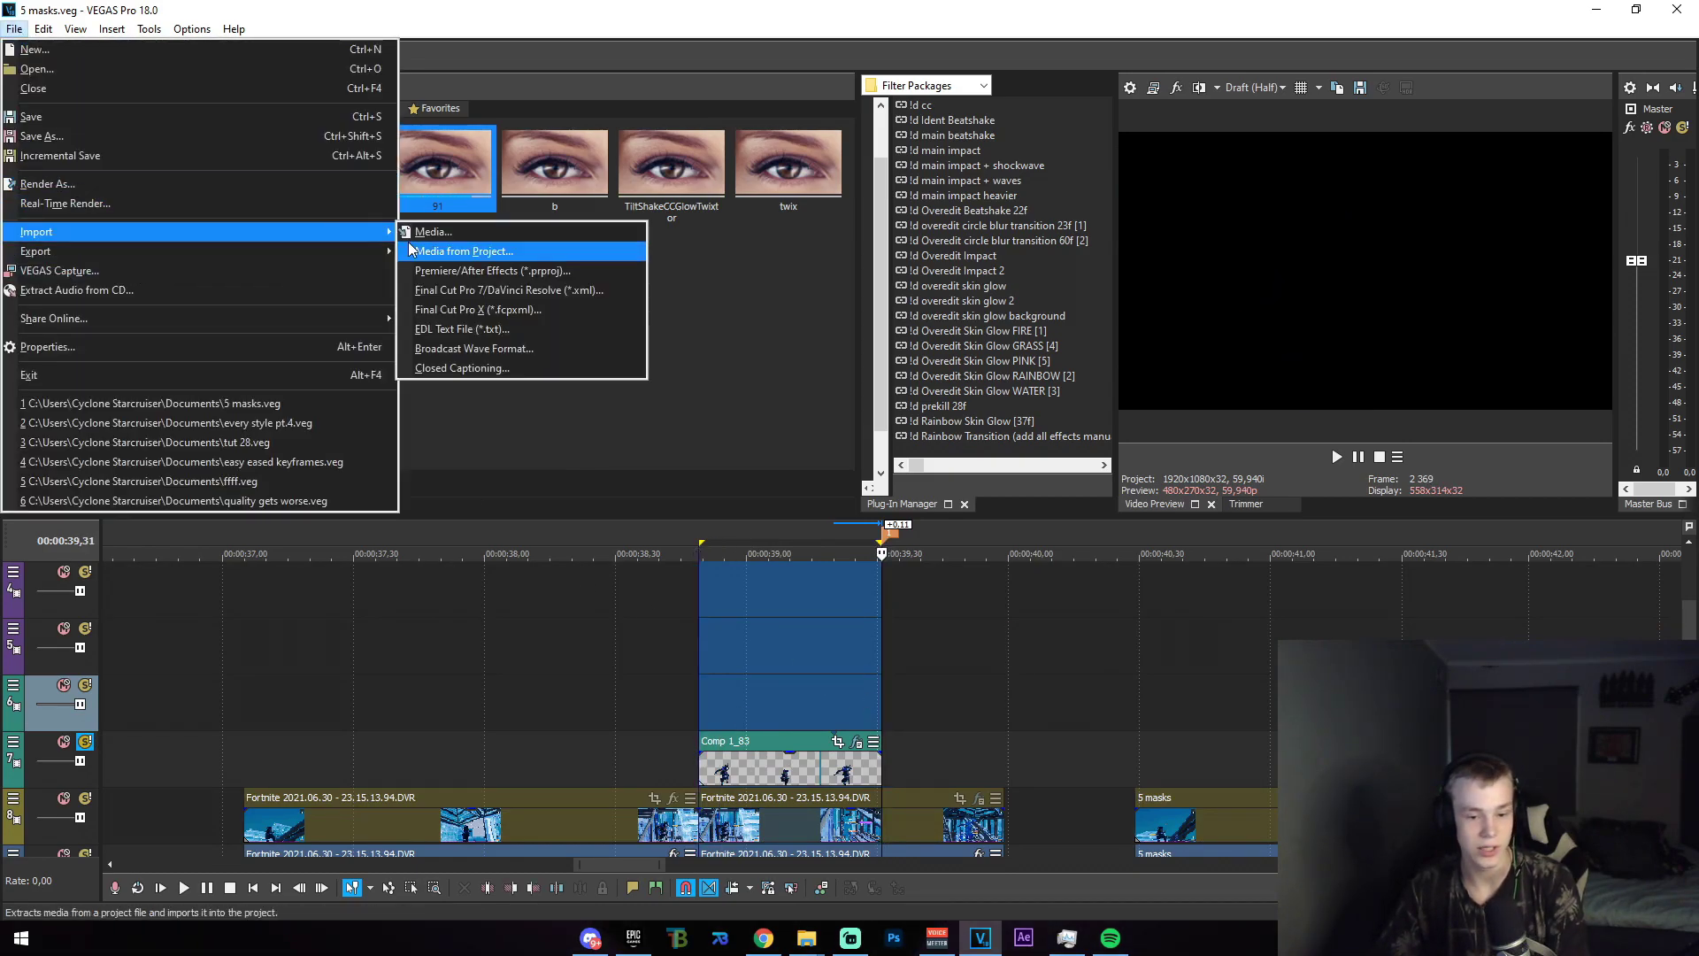
{"action": "left_click", "coordinate": [761, 653]}
{"action": "left_click", "coordinate": [811, 693]}
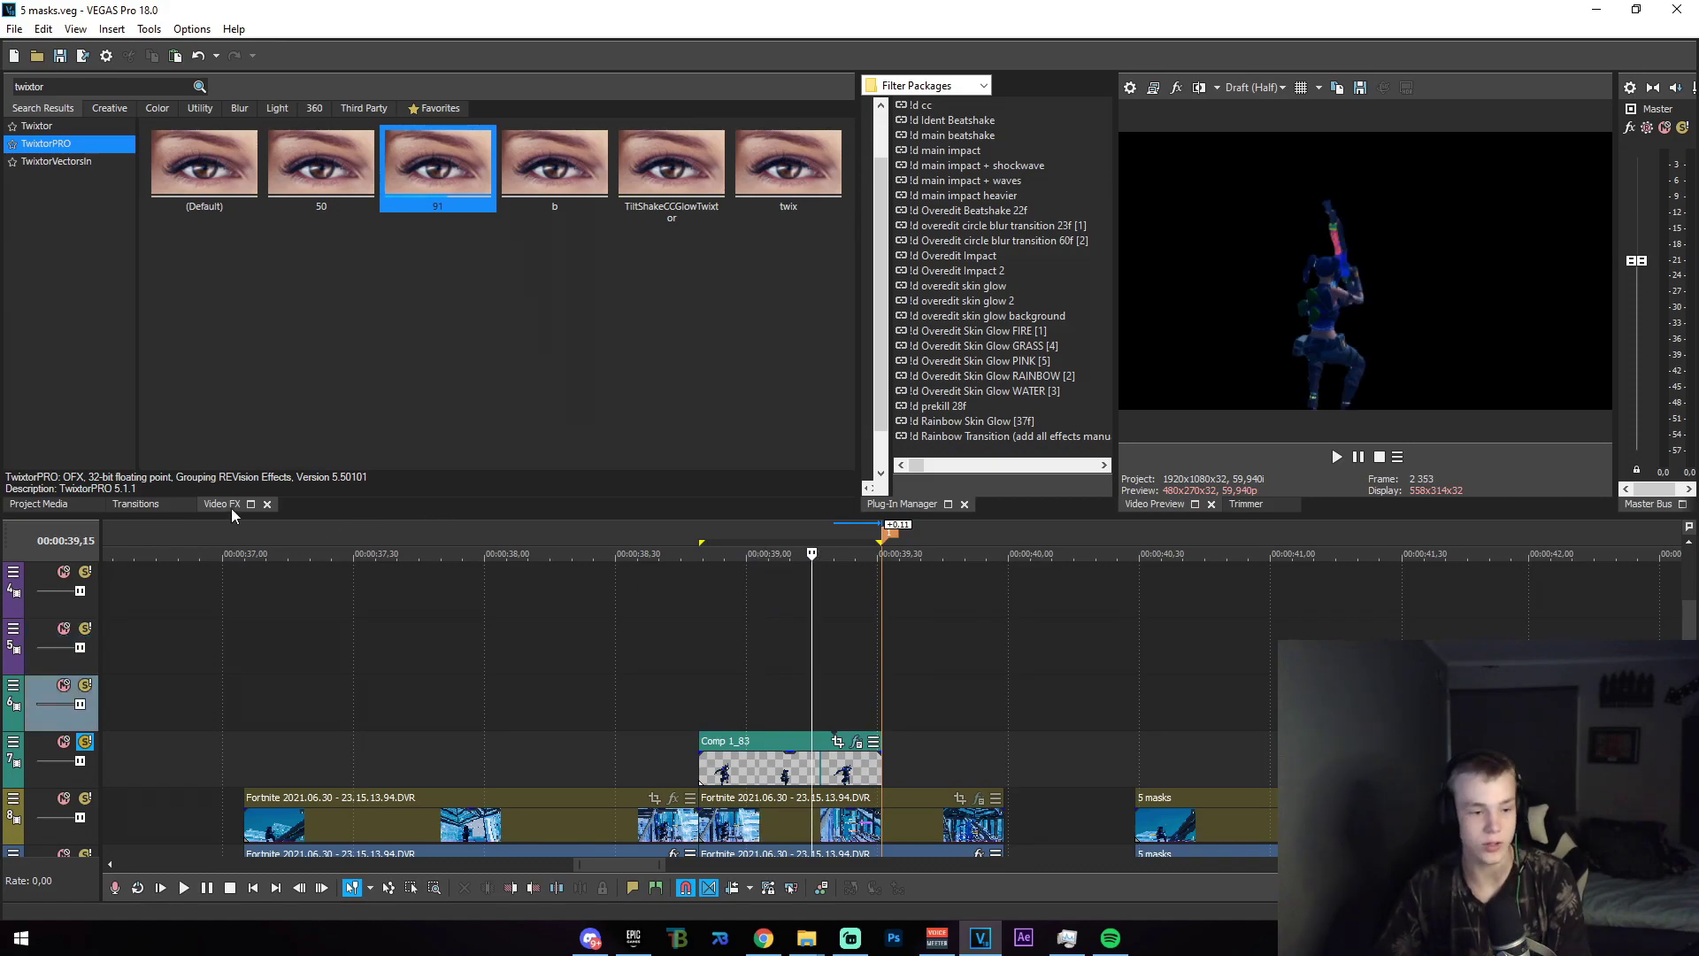
Search the video effects for "edgede" and show the presets of S_EdgeDetect.
{"action": "double_click", "coordinate": [62, 87]}
{"action": "type", "text": "e"}
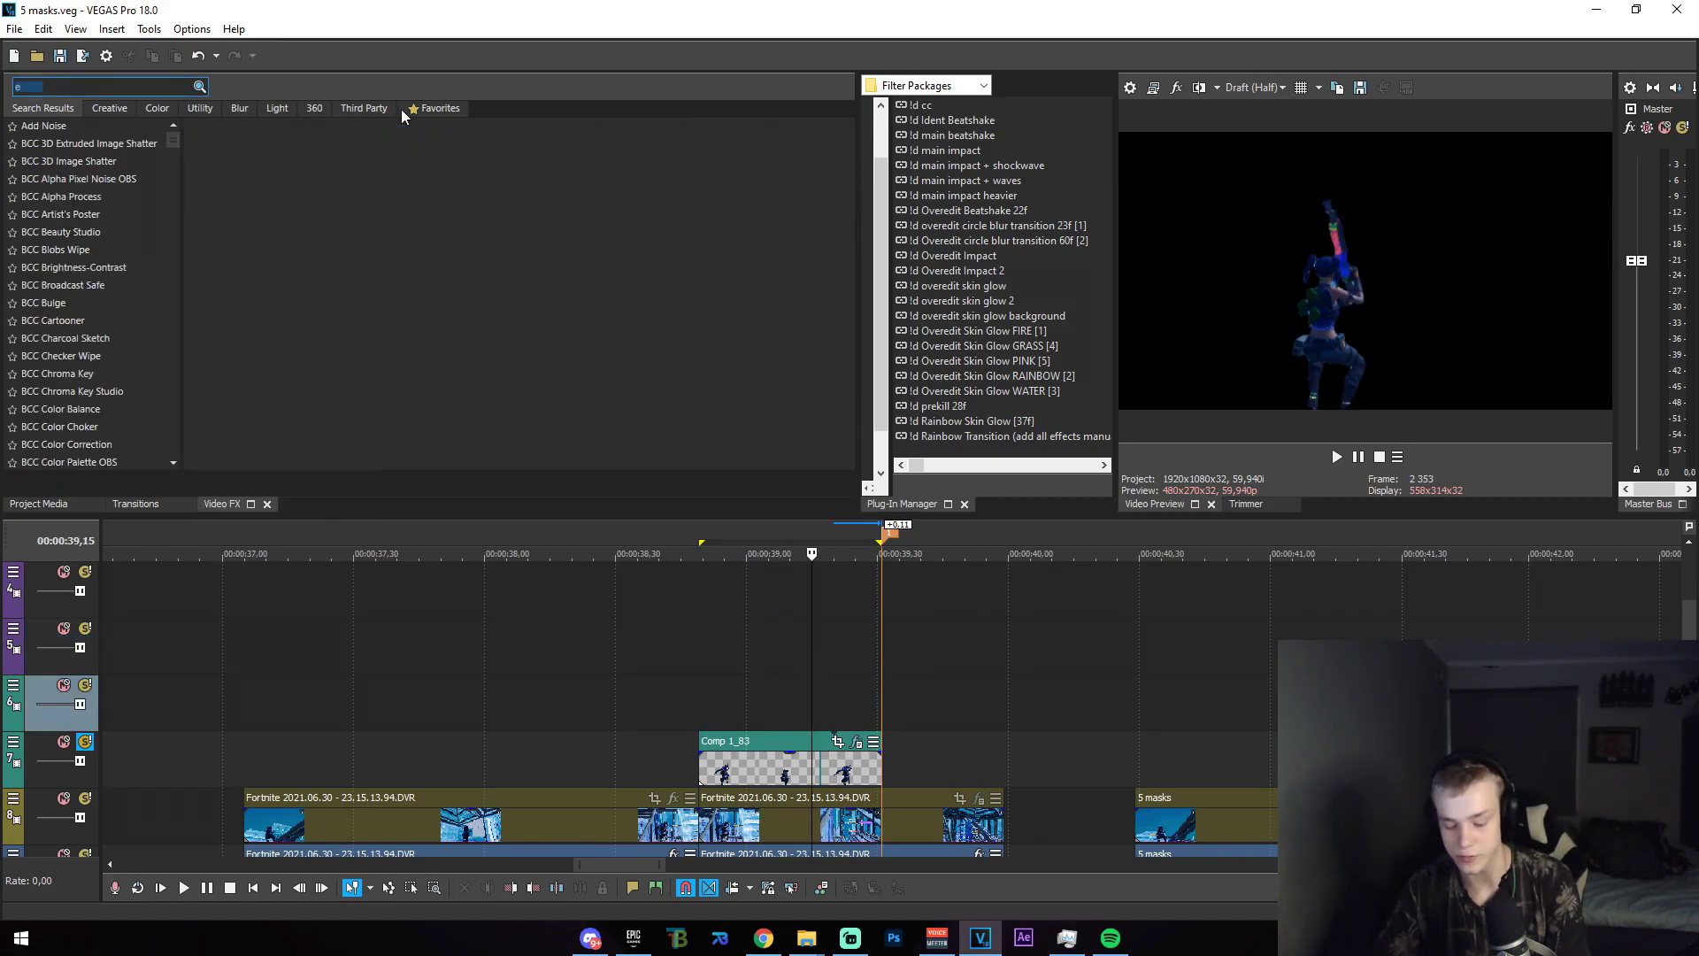
{"action": "type", "text": "dgede"}
{"action": "left_click", "coordinate": [84, 128]}
Try the RED preset of S_EdgeDetect on Comp 1_83 and remove that effect again.
{"action": "left_click_drag", "start_coordinate": [438, 166], "coordinate": [728, 741]}
{"action": "left_click", "coordinate": [788, 674]}
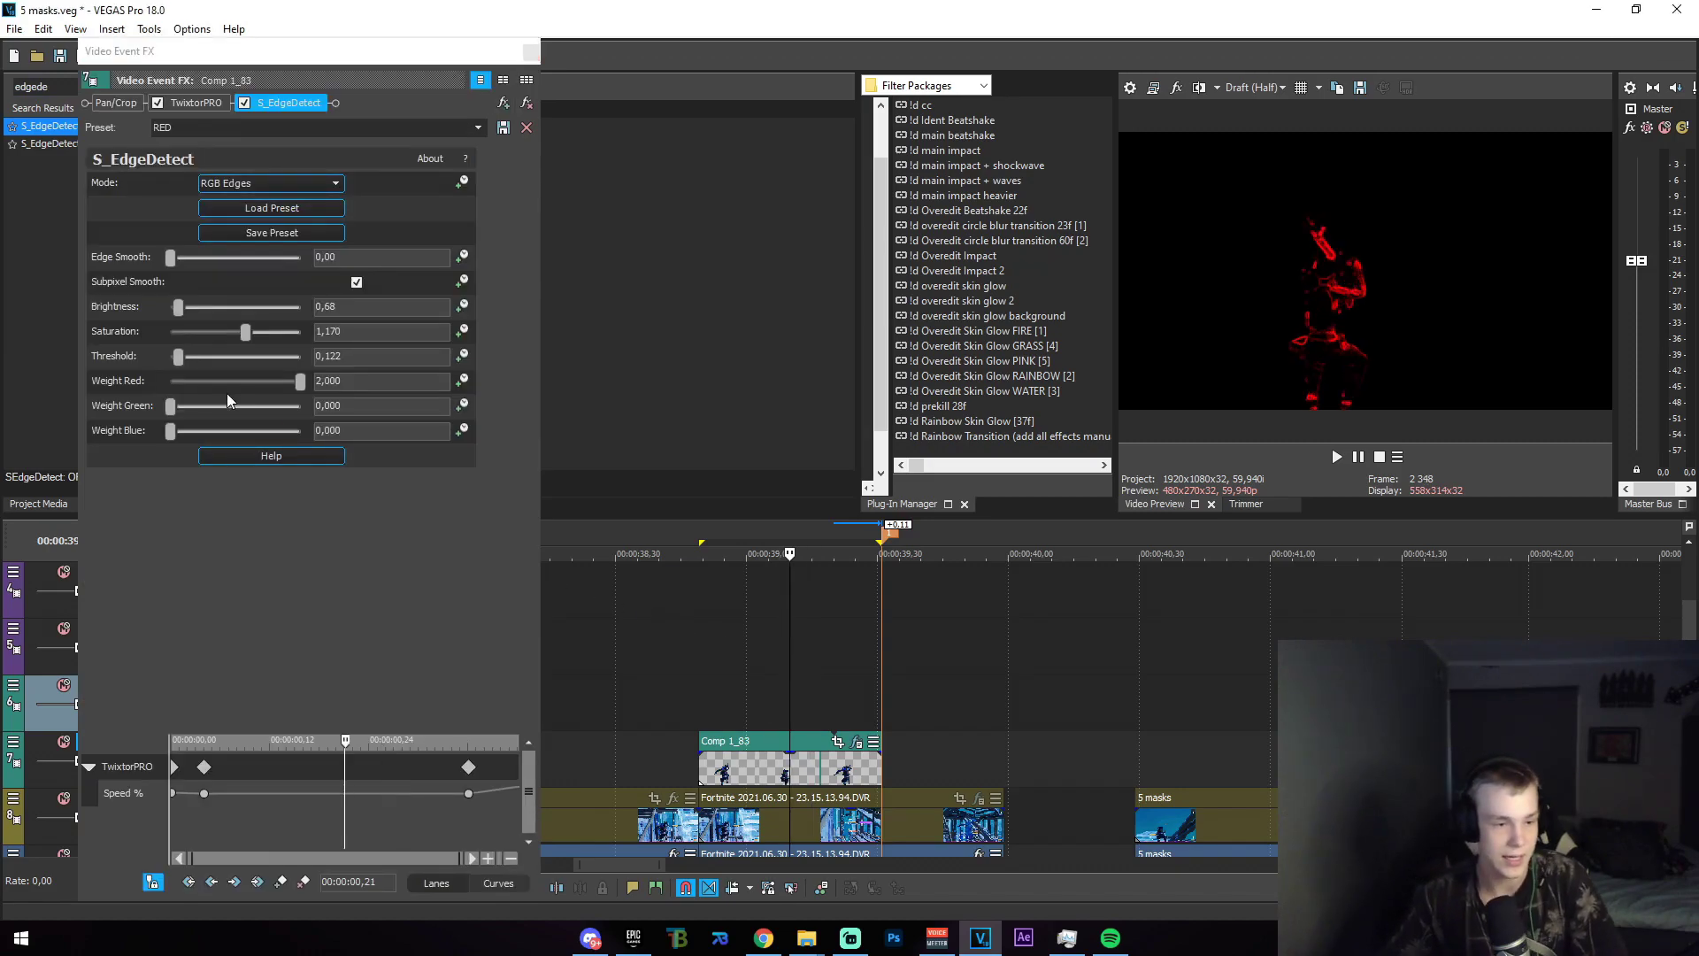
{"action": "left_click", "coordinate": [527, 103]}
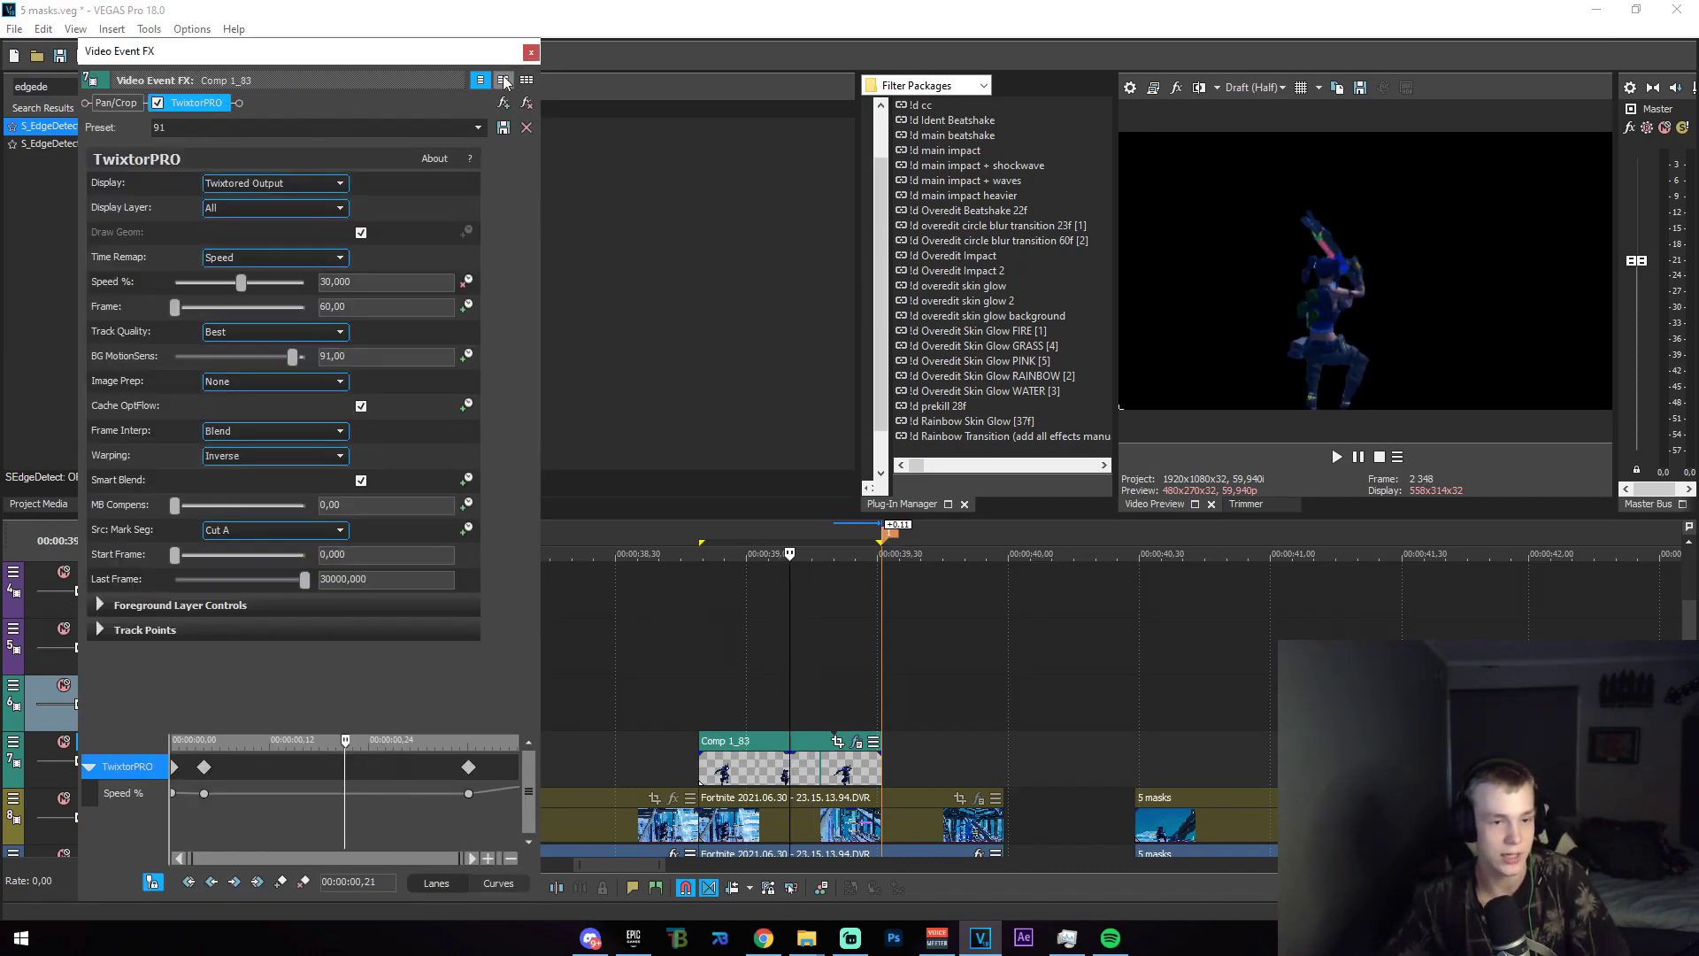
{"action": "left_click", "coordinate": [531, 53]}
Apply default S_EdgeDetect to Comp 1_83 with brightness 1.70, saturation 0, threshold 0.122, green weight 0.816 and blue weight 1.442.
{"action": "left_click_drag", "start_coordinate": [206, 161], "coordinate": [774, 761]}
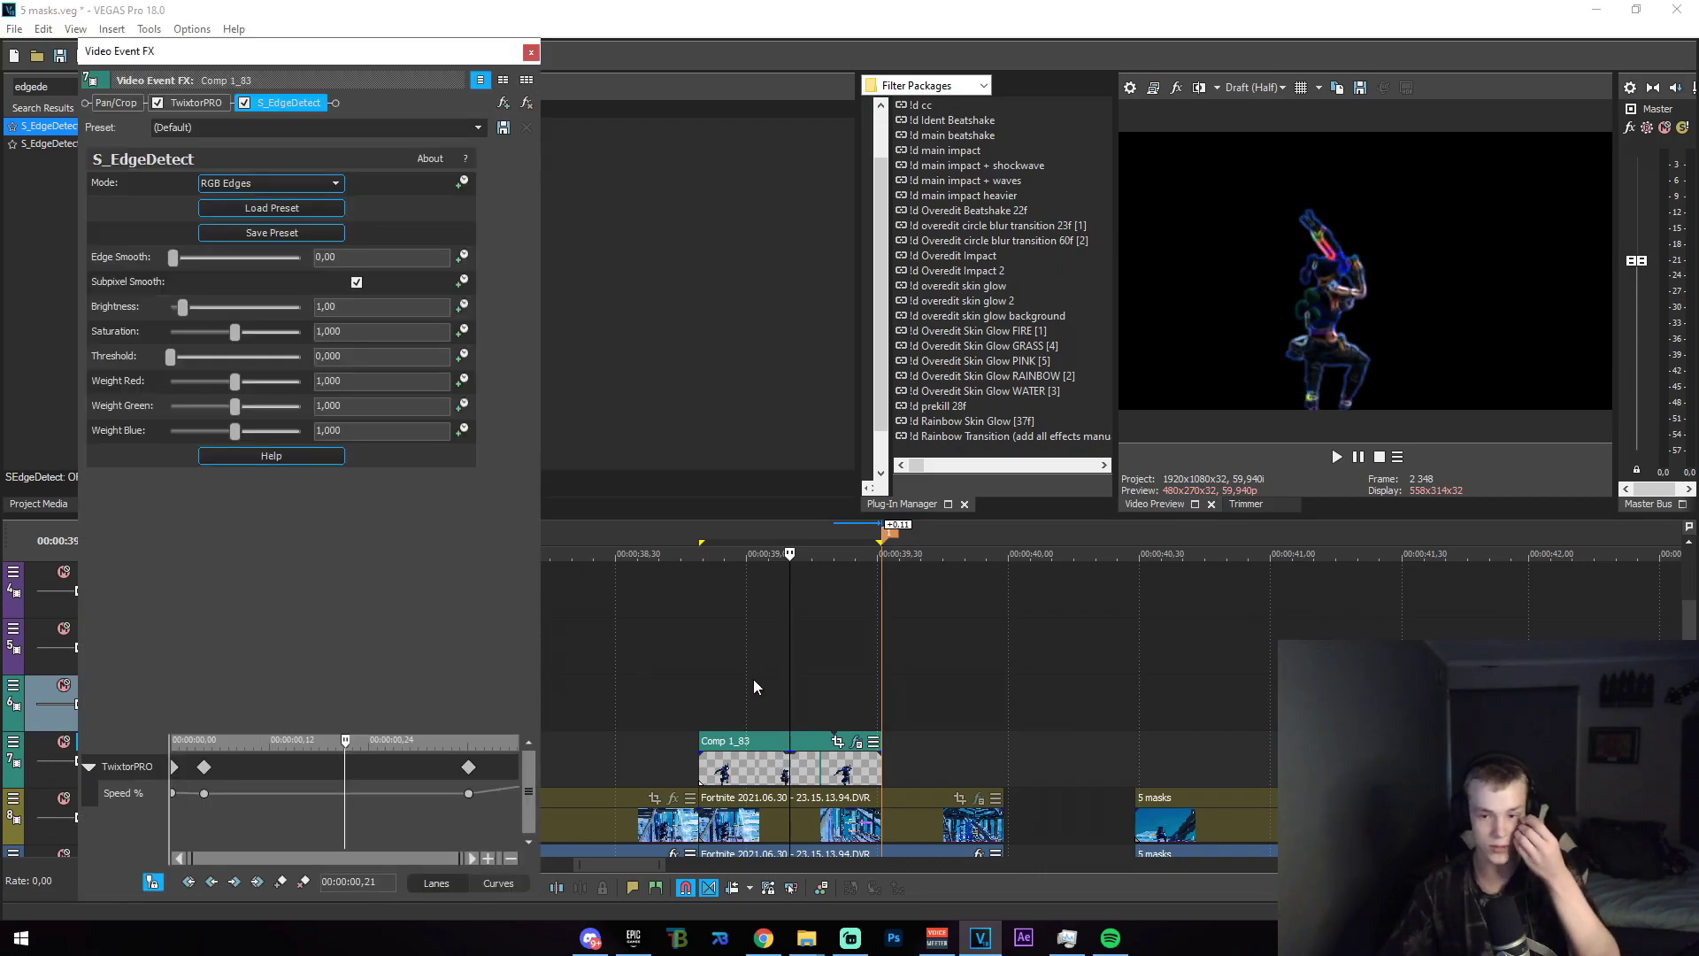
{"action": "left_click", "coordinate": [762, 677]}
{"action": "left_click_drag", "start_coordinate": [234, 331], "coordinate": [5, 335]}
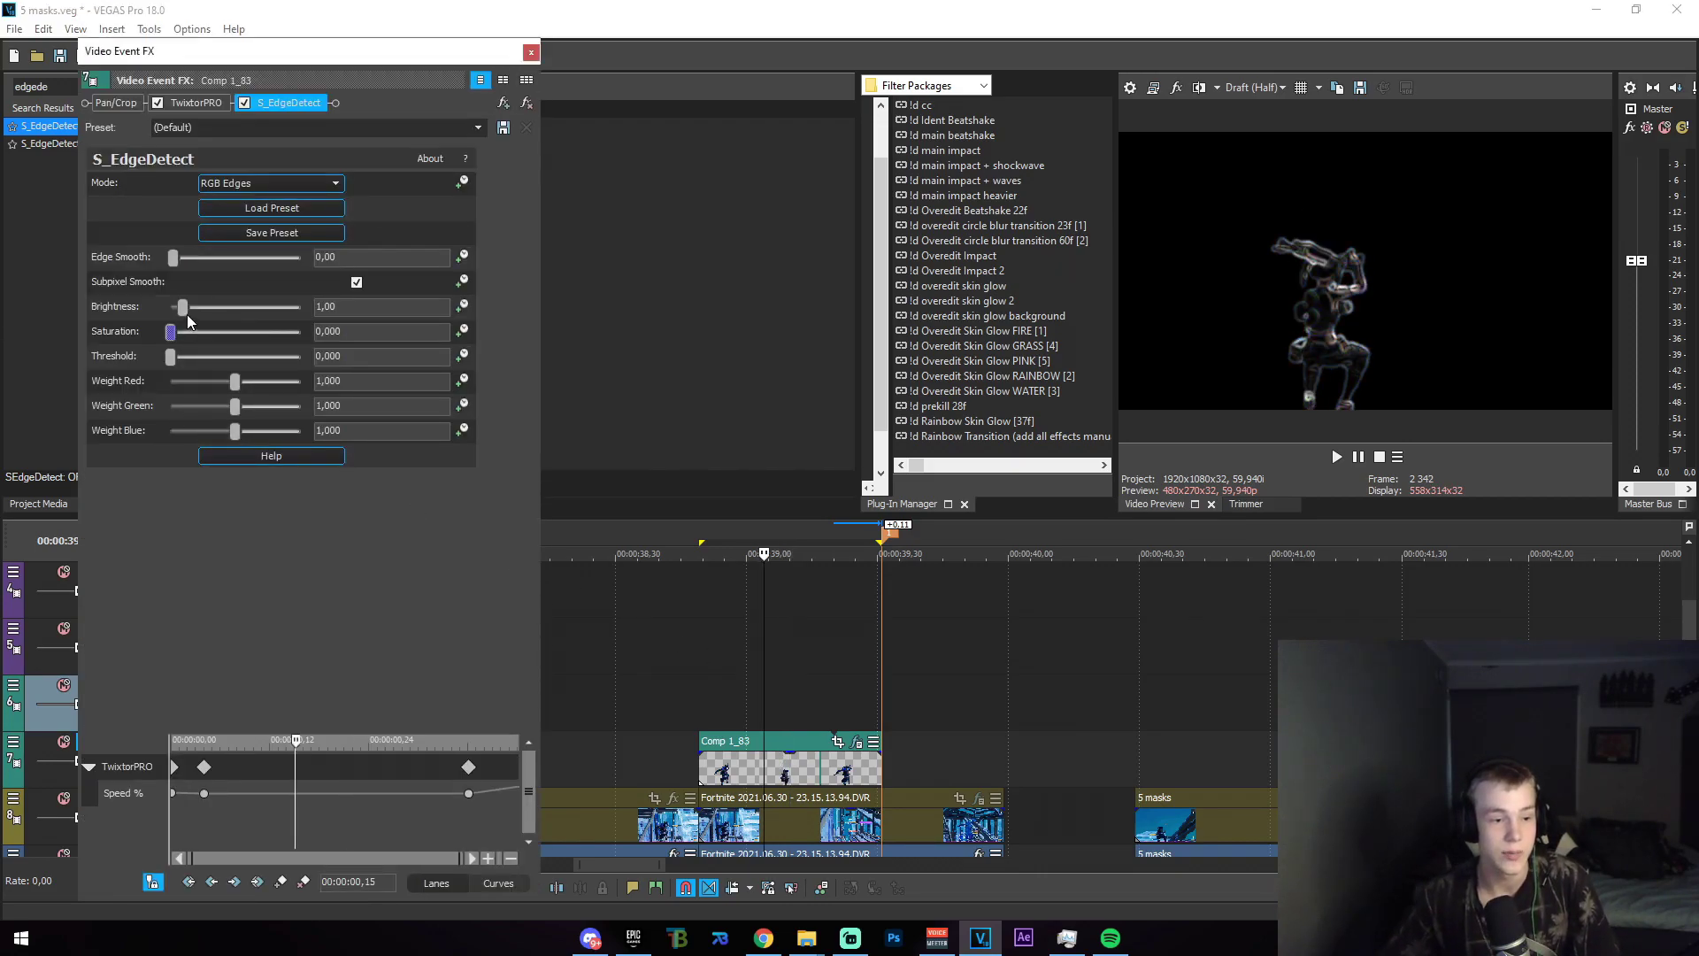
{"action": "left_click_drag", "start_coordinate": [188, 315], "coordinate": [177, 360]}
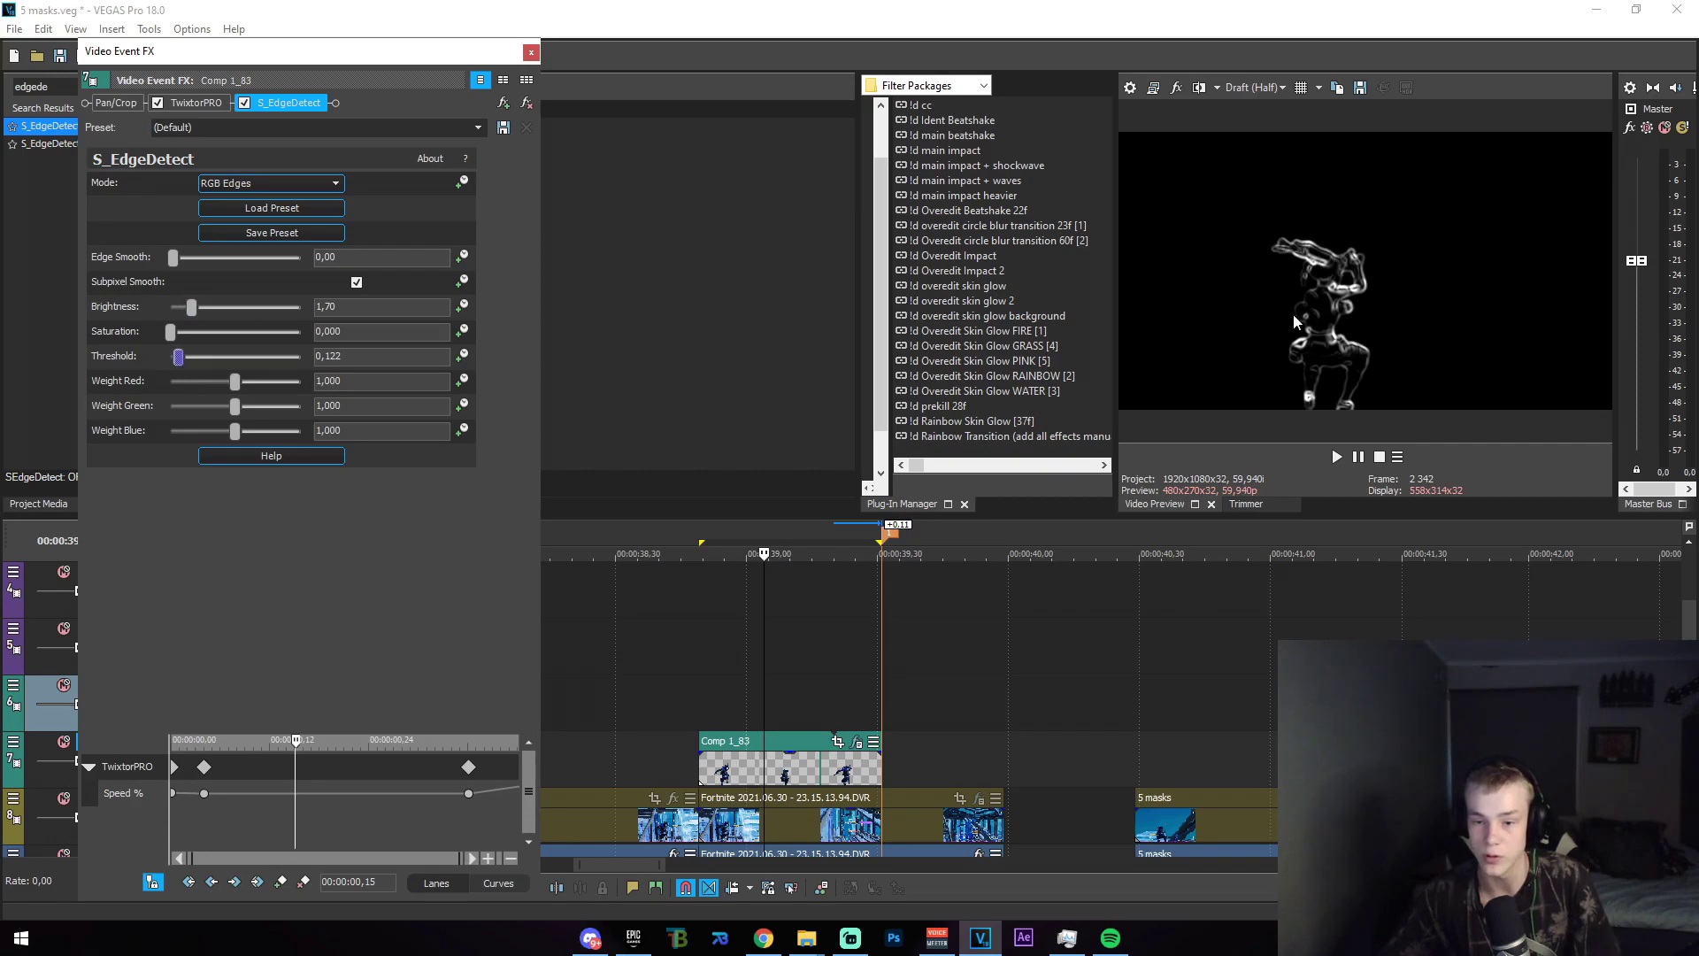
{"action": "mouse_move", "coordinate": [235, 407]}
{"action": "left_mouse_down"}
{"action": "mouse_move", "coordinate": [267, 407]}
{"action": "mouse_move", "coordinate": [264, 432]}
{"action": "mouse_move", "coordinate": [223, 407]}
{"action": "left_mouse_up"}
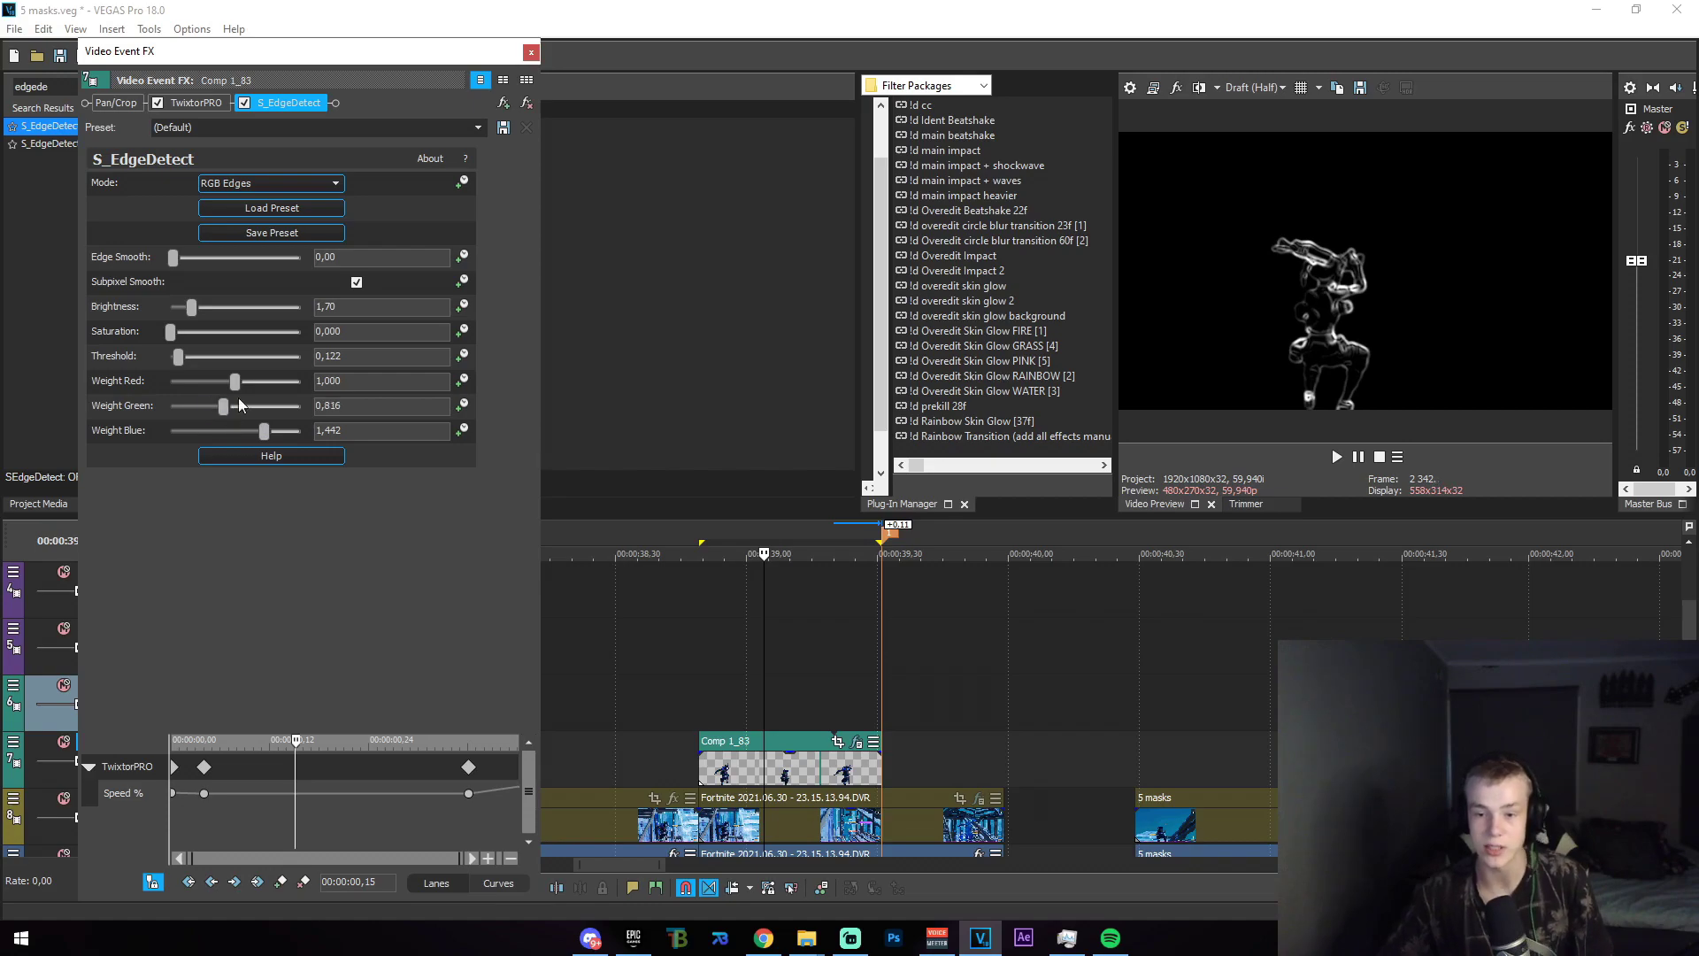
{"action": "left_click", "coordinate": [531, 51]}
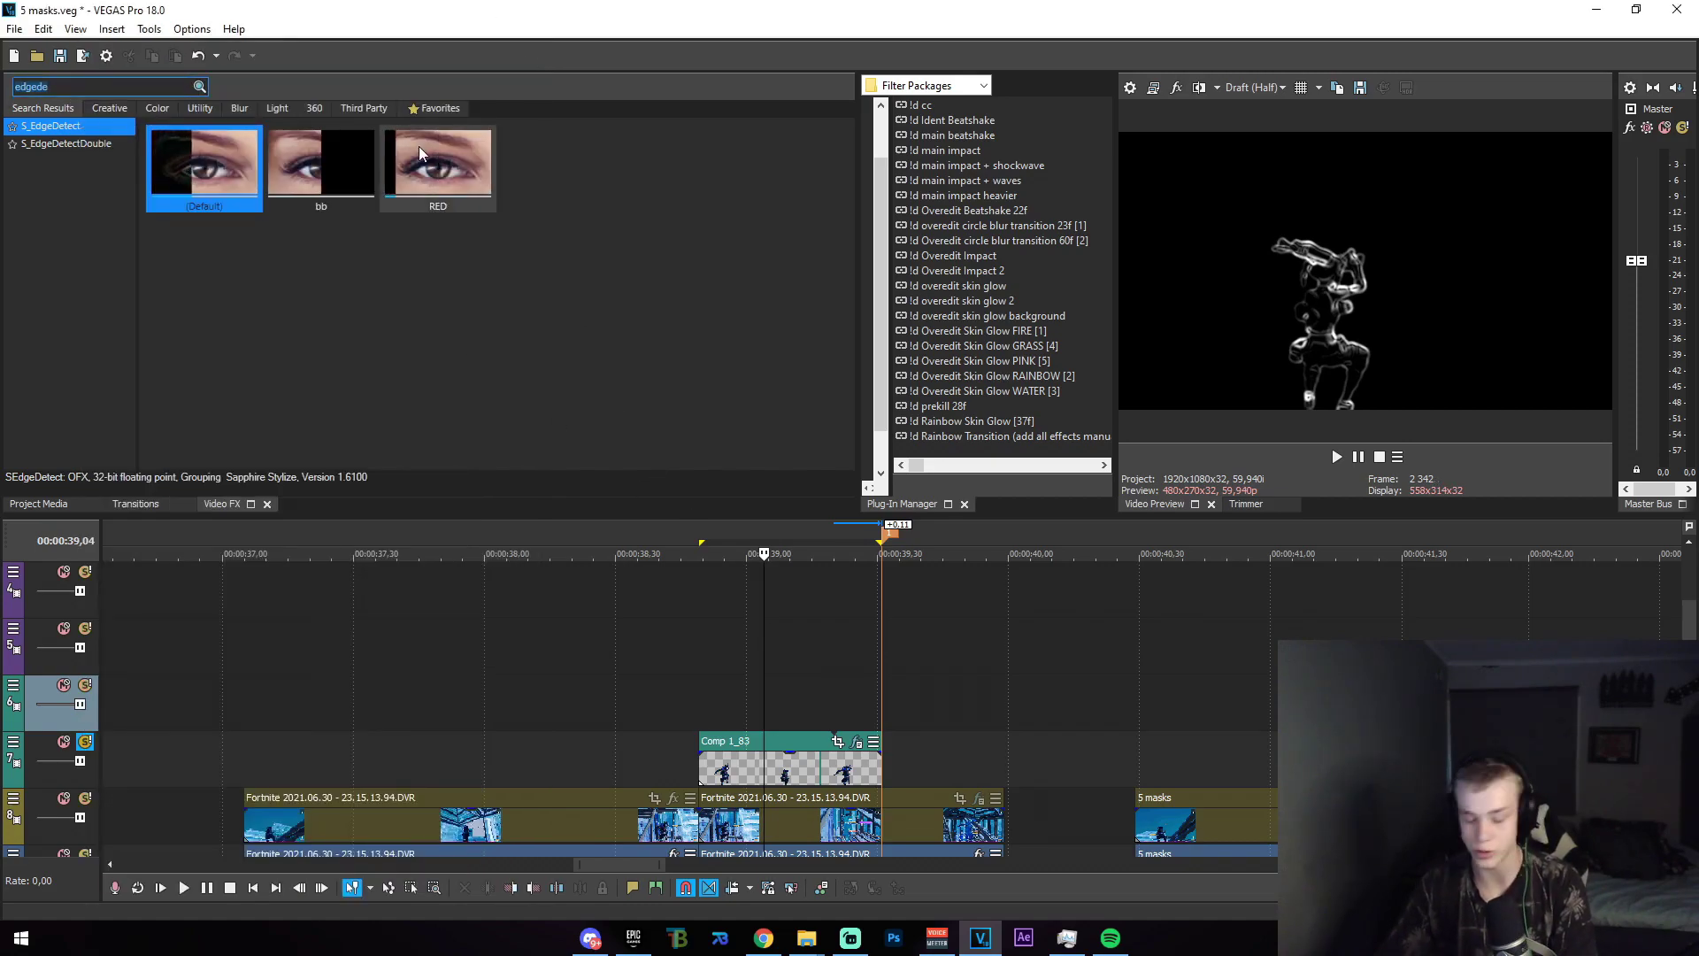
Search the video effects for "tint" and apply the default S_Tint to Comp 1_83 after S_EdgeDetect.
{"action": "key", "text": "ctrl+a"}
{"action": "type", "text": "tint"}
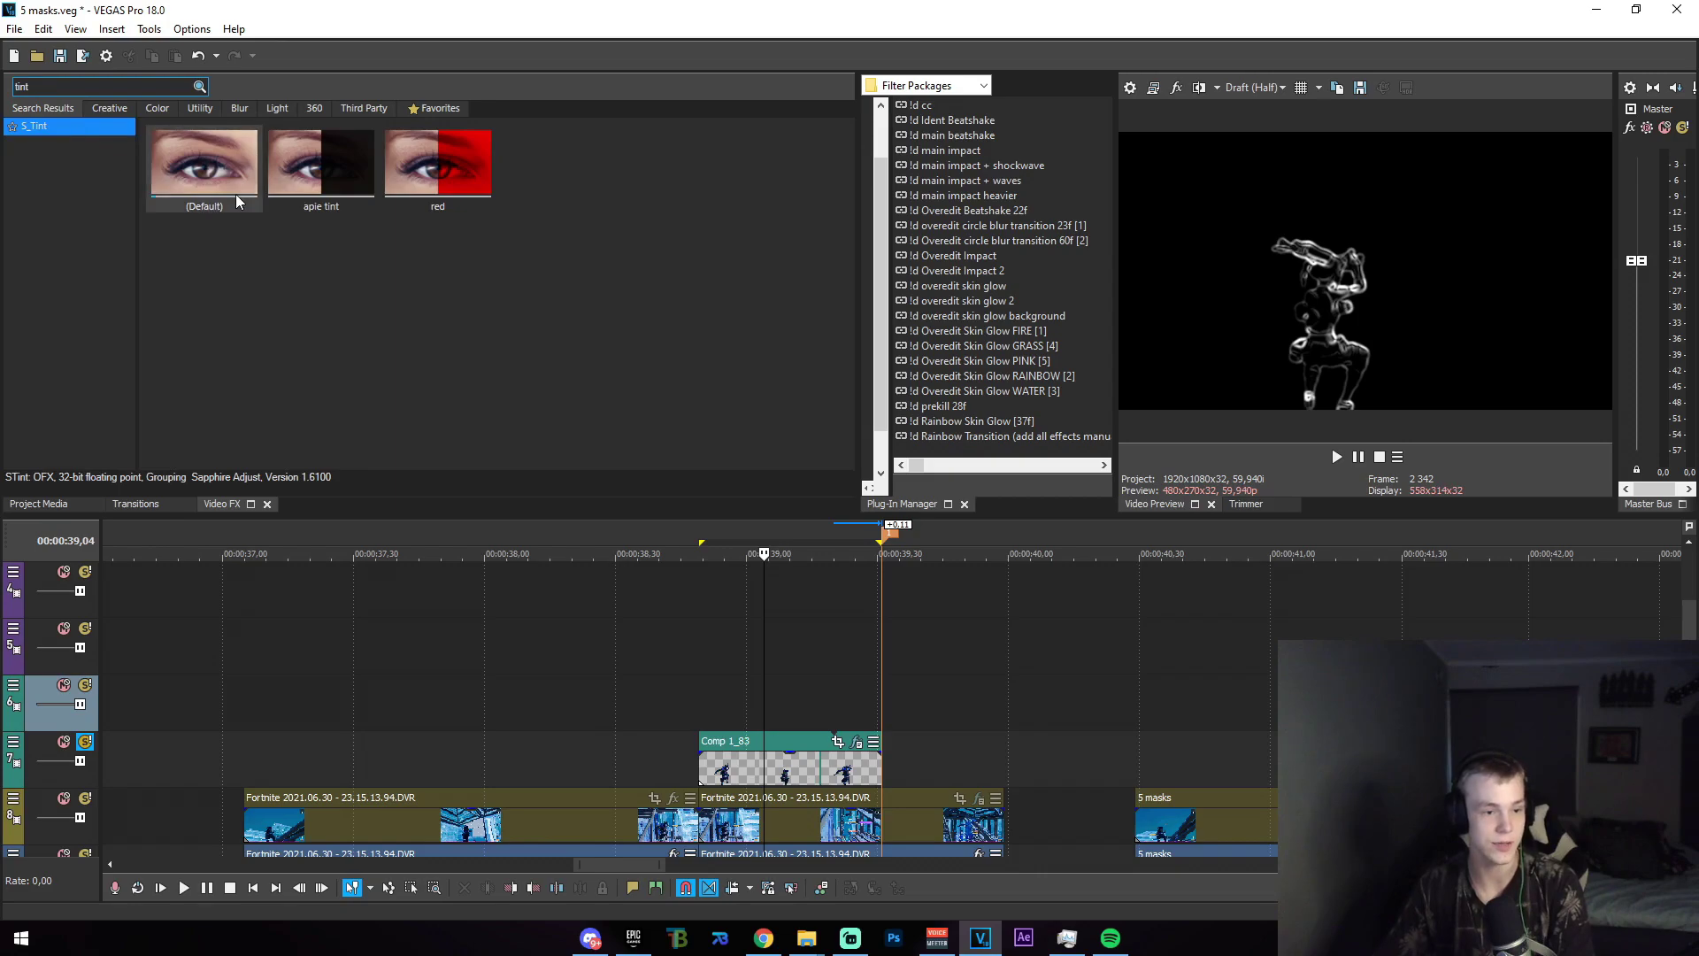
{"action": "left_click_drag", "start_coordinate": [438, 164], "coordinate": [645, 559]}
{"action": "left_click_drag", "start_coordinate": [208, 172], "coordinate": [782, 766]}
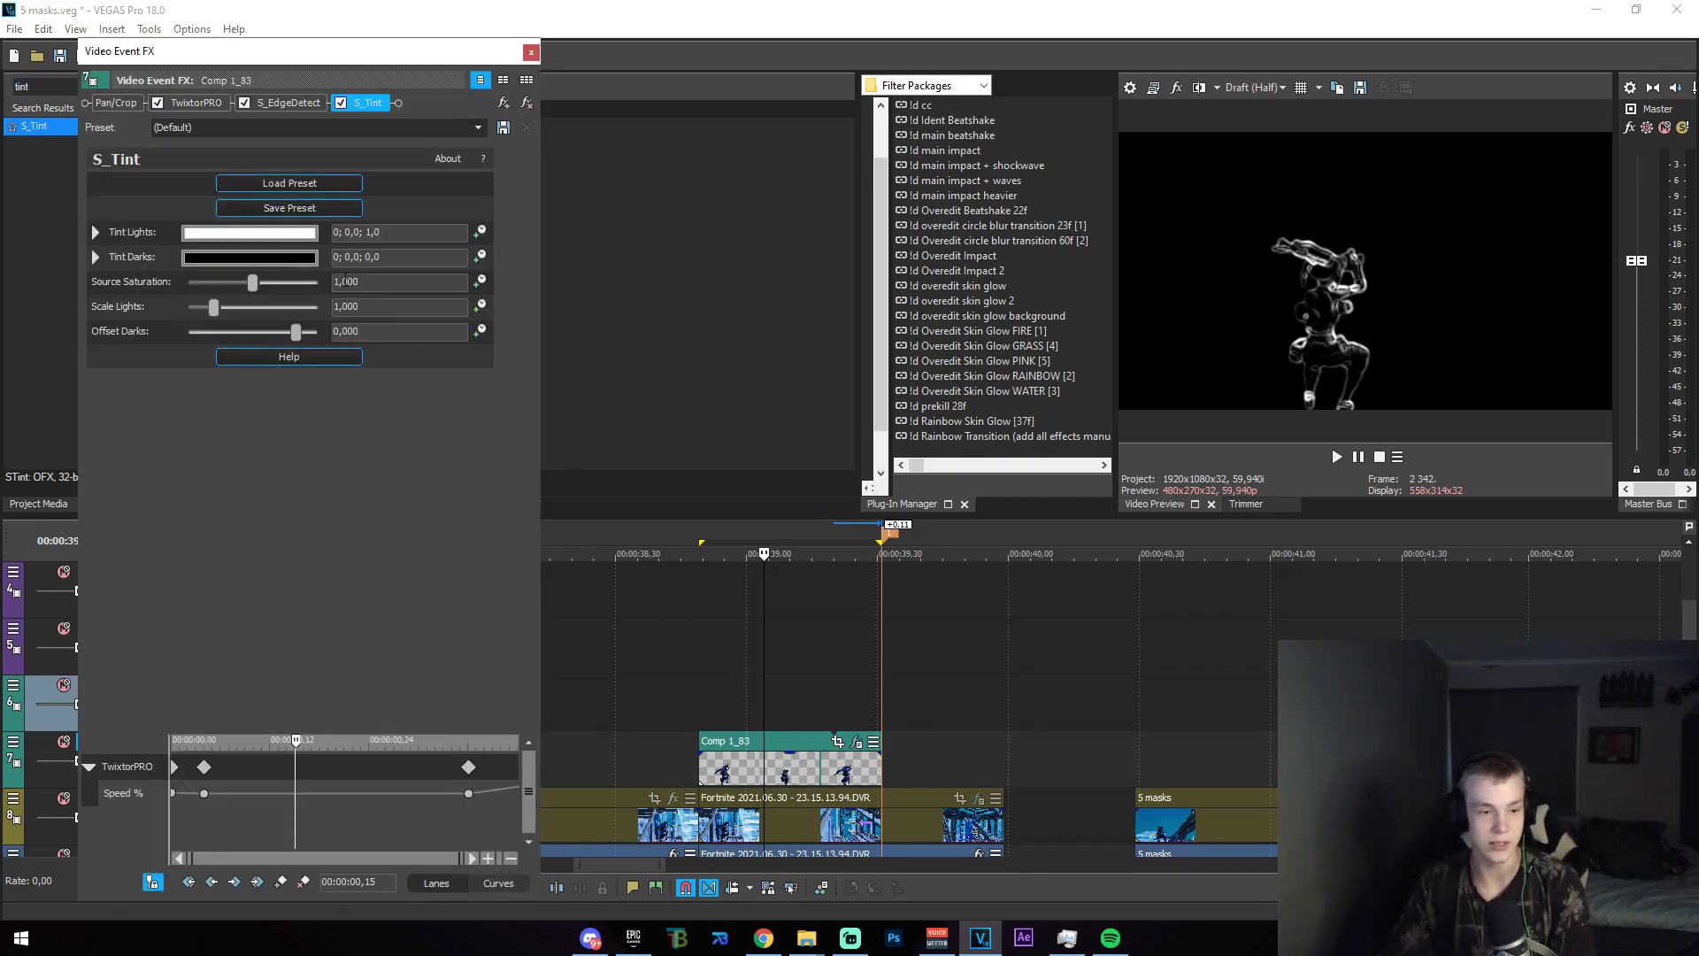
Set the Tint Lights colour of S_Tint to pure red, HSV 0; 1,0; 1,0, and close the effect settings.
{"action": "left_click", "coordinate": [239, 233]}
{"action": "left_click", "coordinate": [108, 279]}
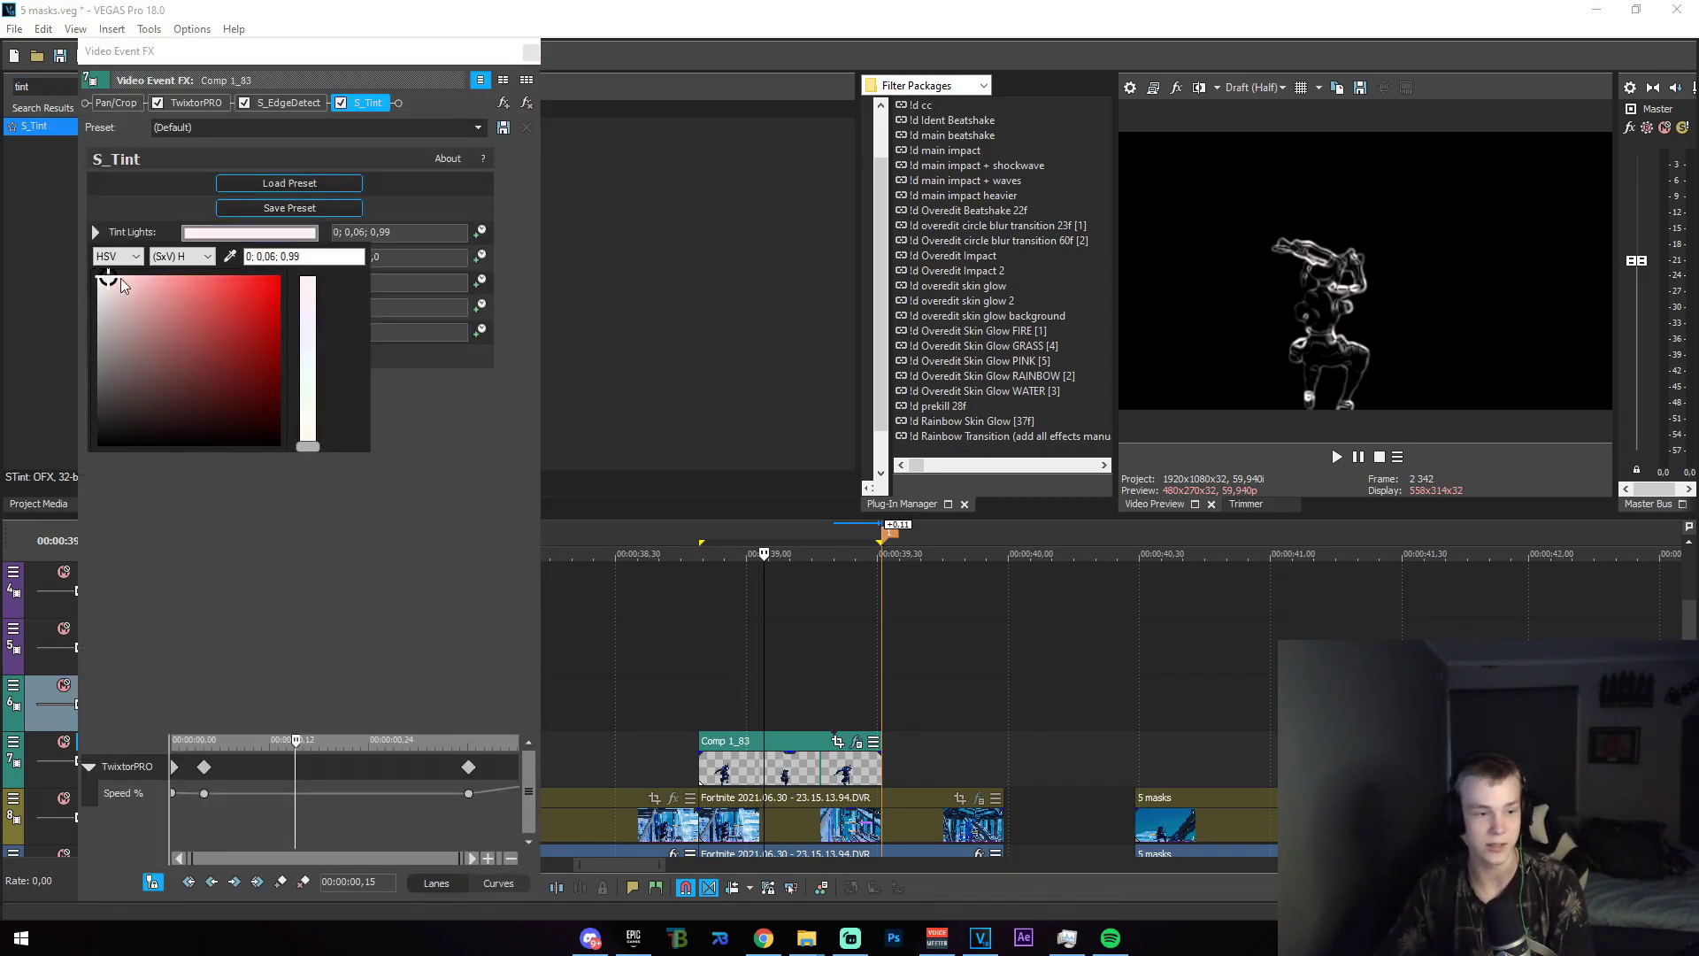
{"action": "left_click_drag", "start_coordinate": [128, 283], "coordinate": [386, 275]}
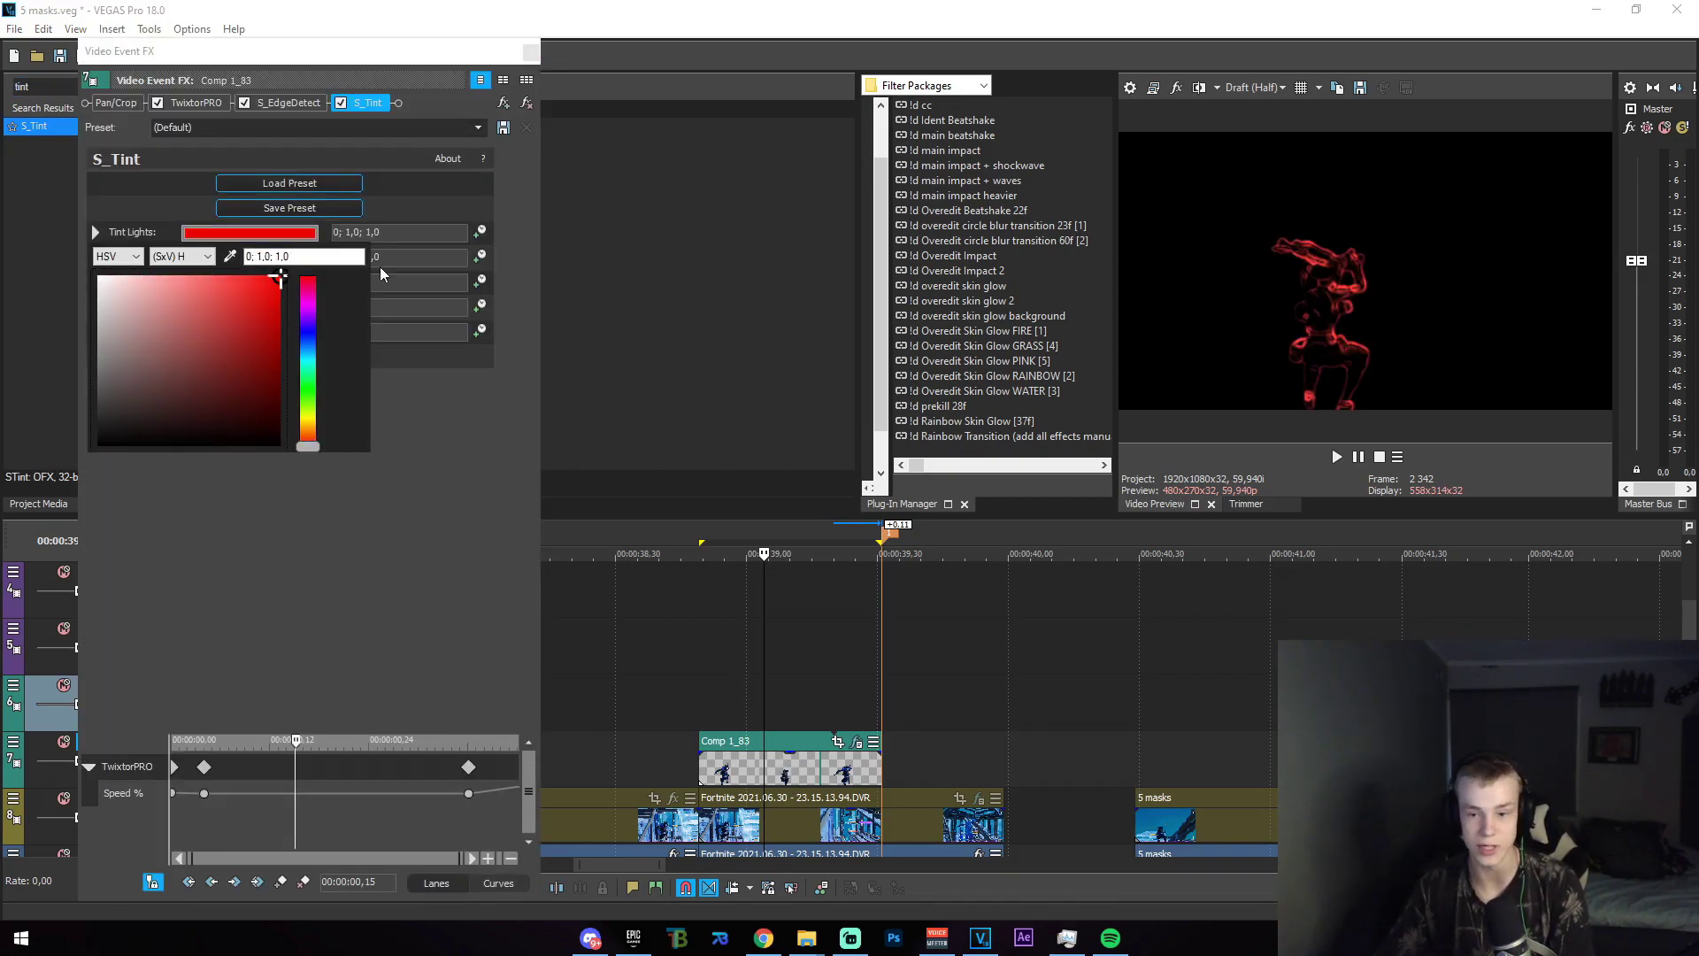
{"action": "left_click", "coordinate": [530, 51]}
{"action": "scroll", "coordinate": [798, 600], "scroll_direction": "up", "scroll_amount": 1}
{"action": "left_click", "coordinate": [530, 50]}
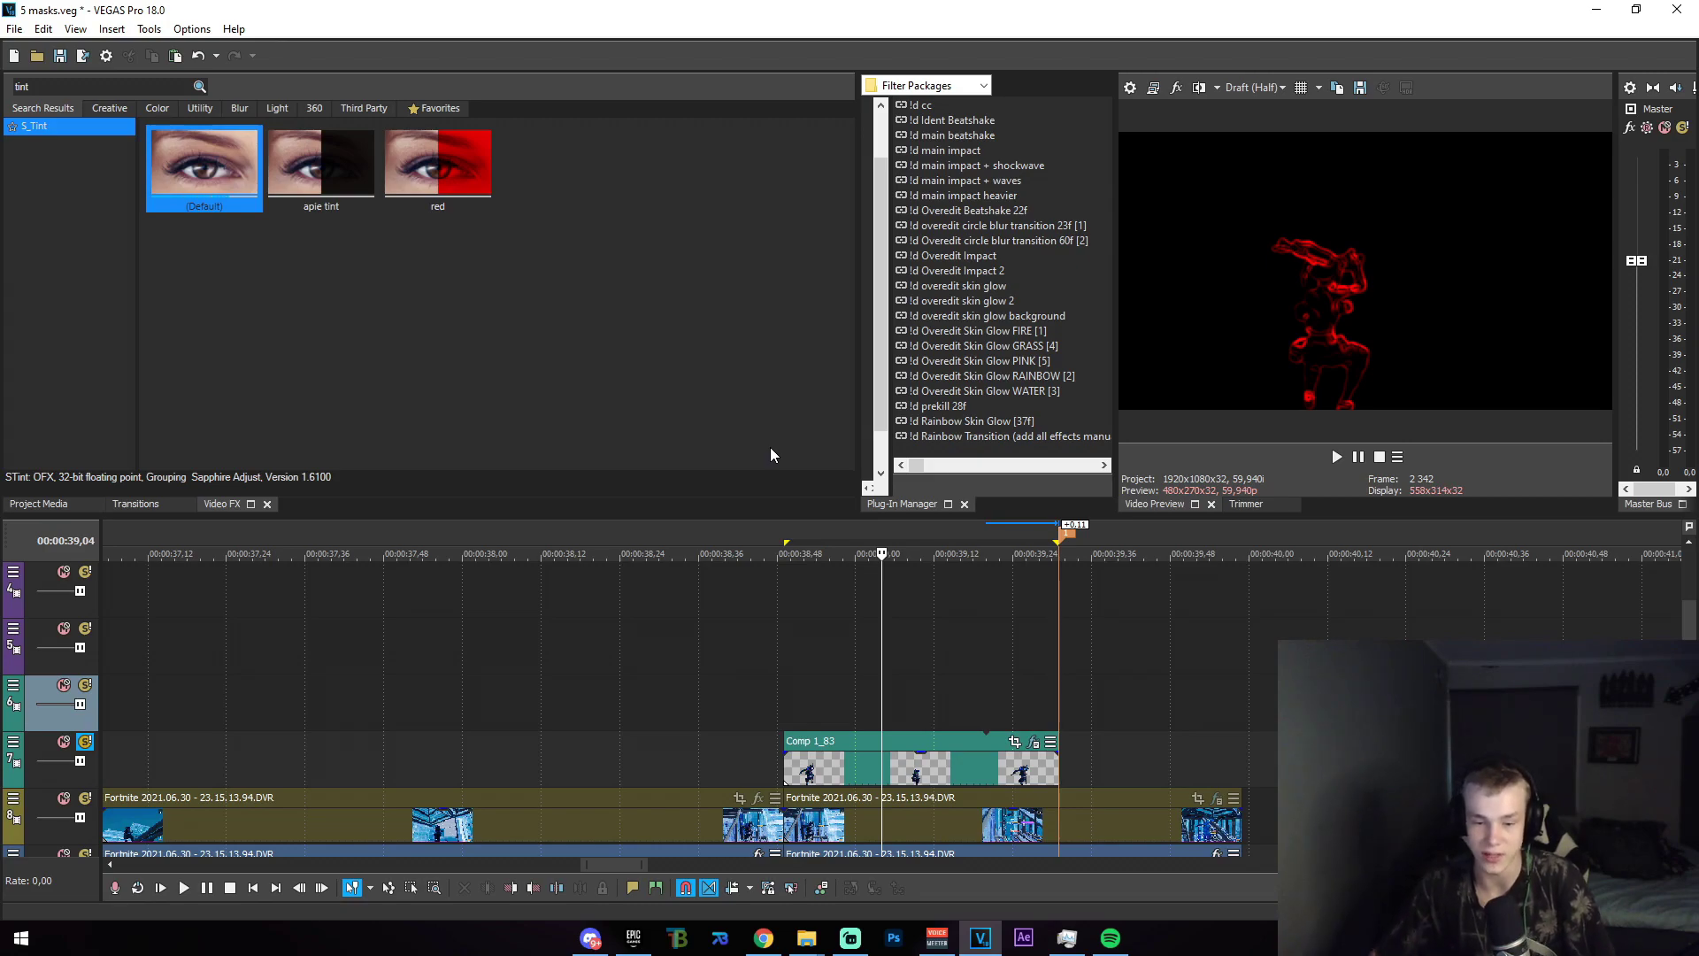
Make a time selection exactly over Comp 1_83, from frame 2,327 to 2,369, and save the project.
{"action": "left_click_drag", "start_coordinate": [783, 701], "coordinate": [1018, 687]}
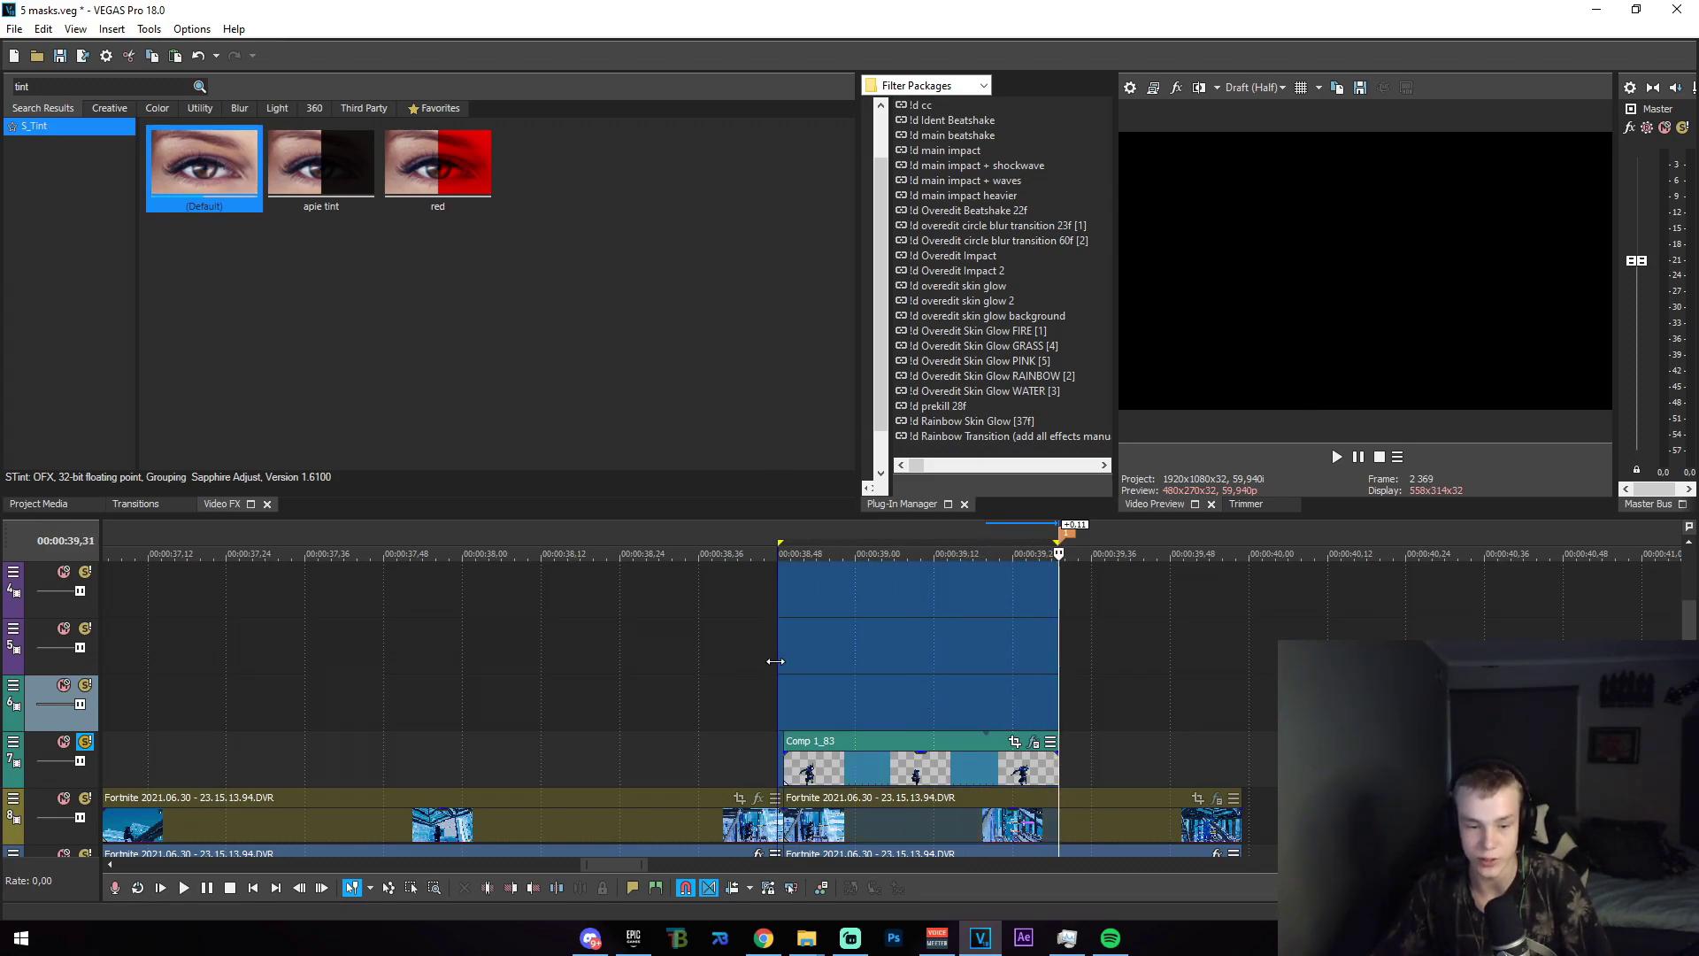
{"action": "left_click_drag", "start_coordinate": [778, 664], "coordinate": [783, 664]}
{"action": "key", "text": "ctrl+s"}
Start a render with the QuickTime 7 format and the rgb alpha template, and check the template's custom video settings.
{"action": "left_click", "coordinate": [14, 29]}
{"action": "left_click", "coordinate": [95, 189]}
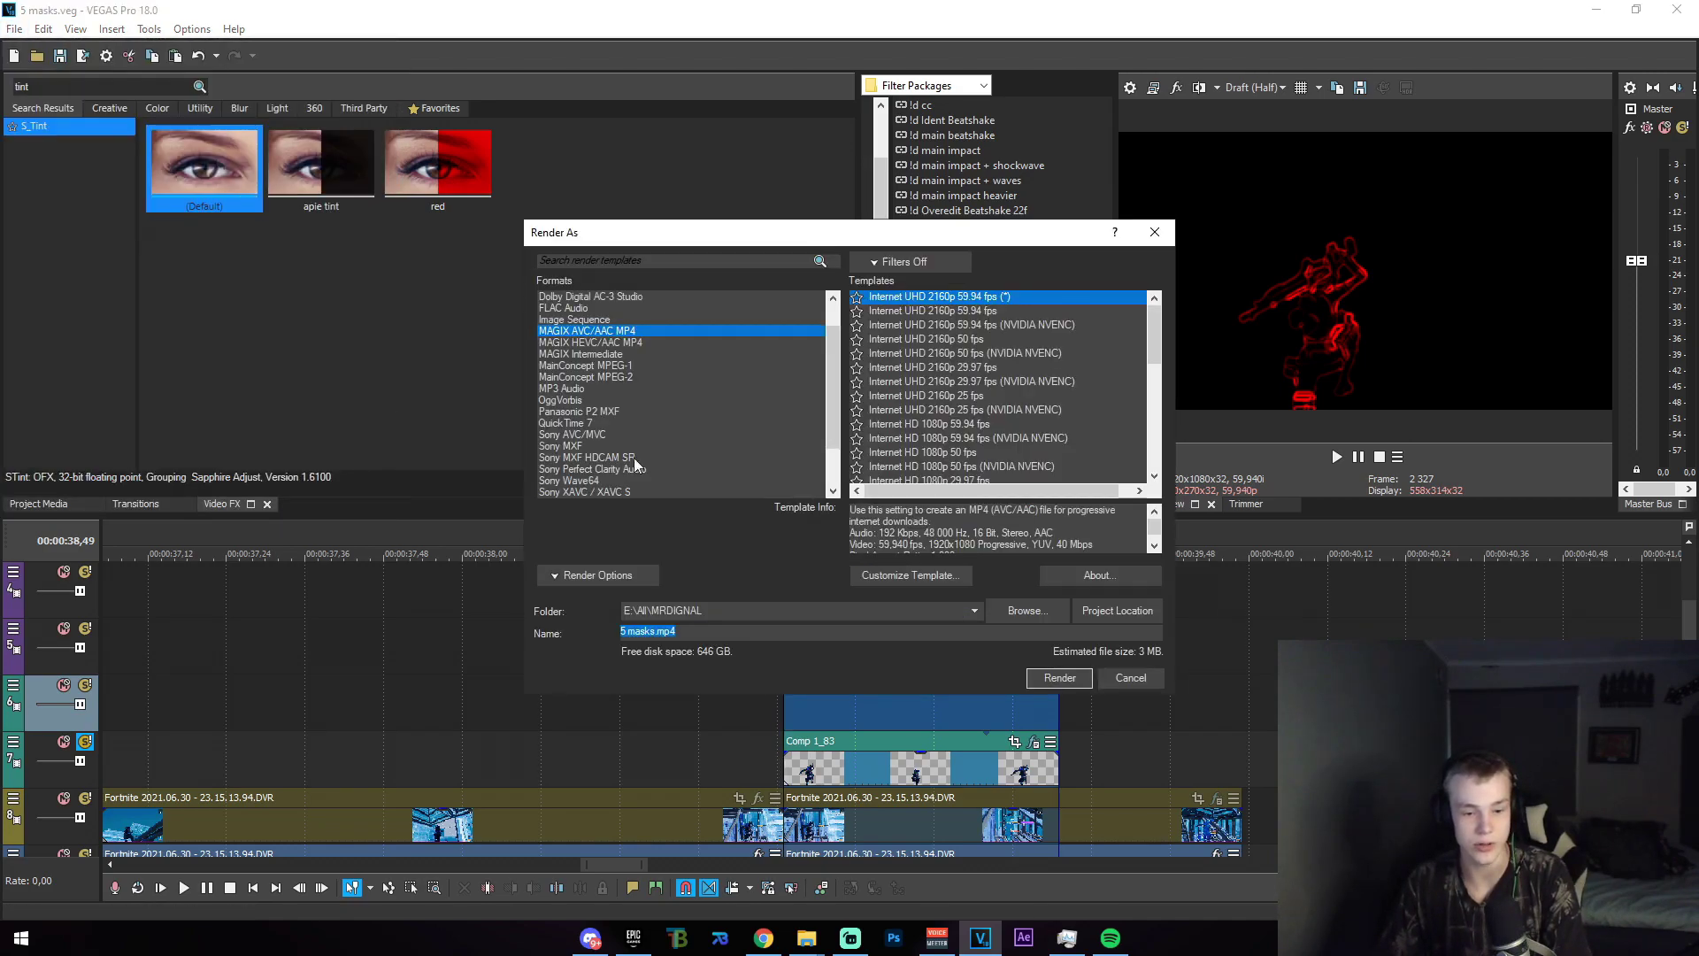
{"action": "left_click", "coordinate": [571, 423]}
{"action": "left_click", "coordinate": [904, 382]}
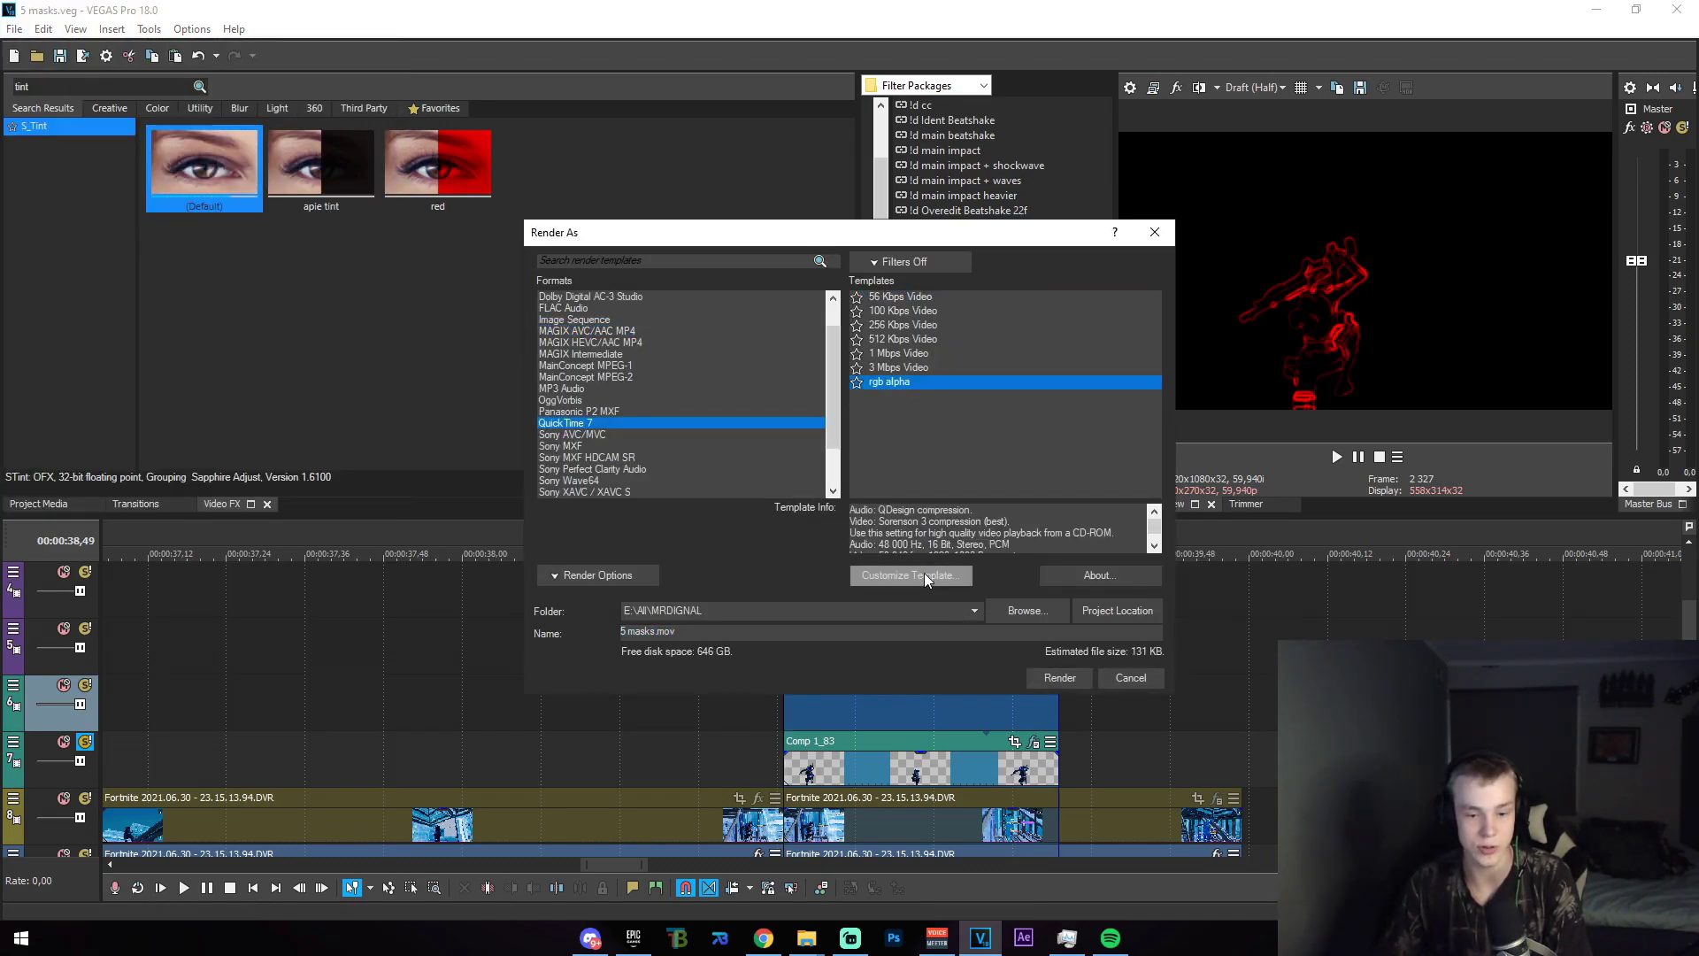
{"action": "left_click", "coordinate": [924, 573]}
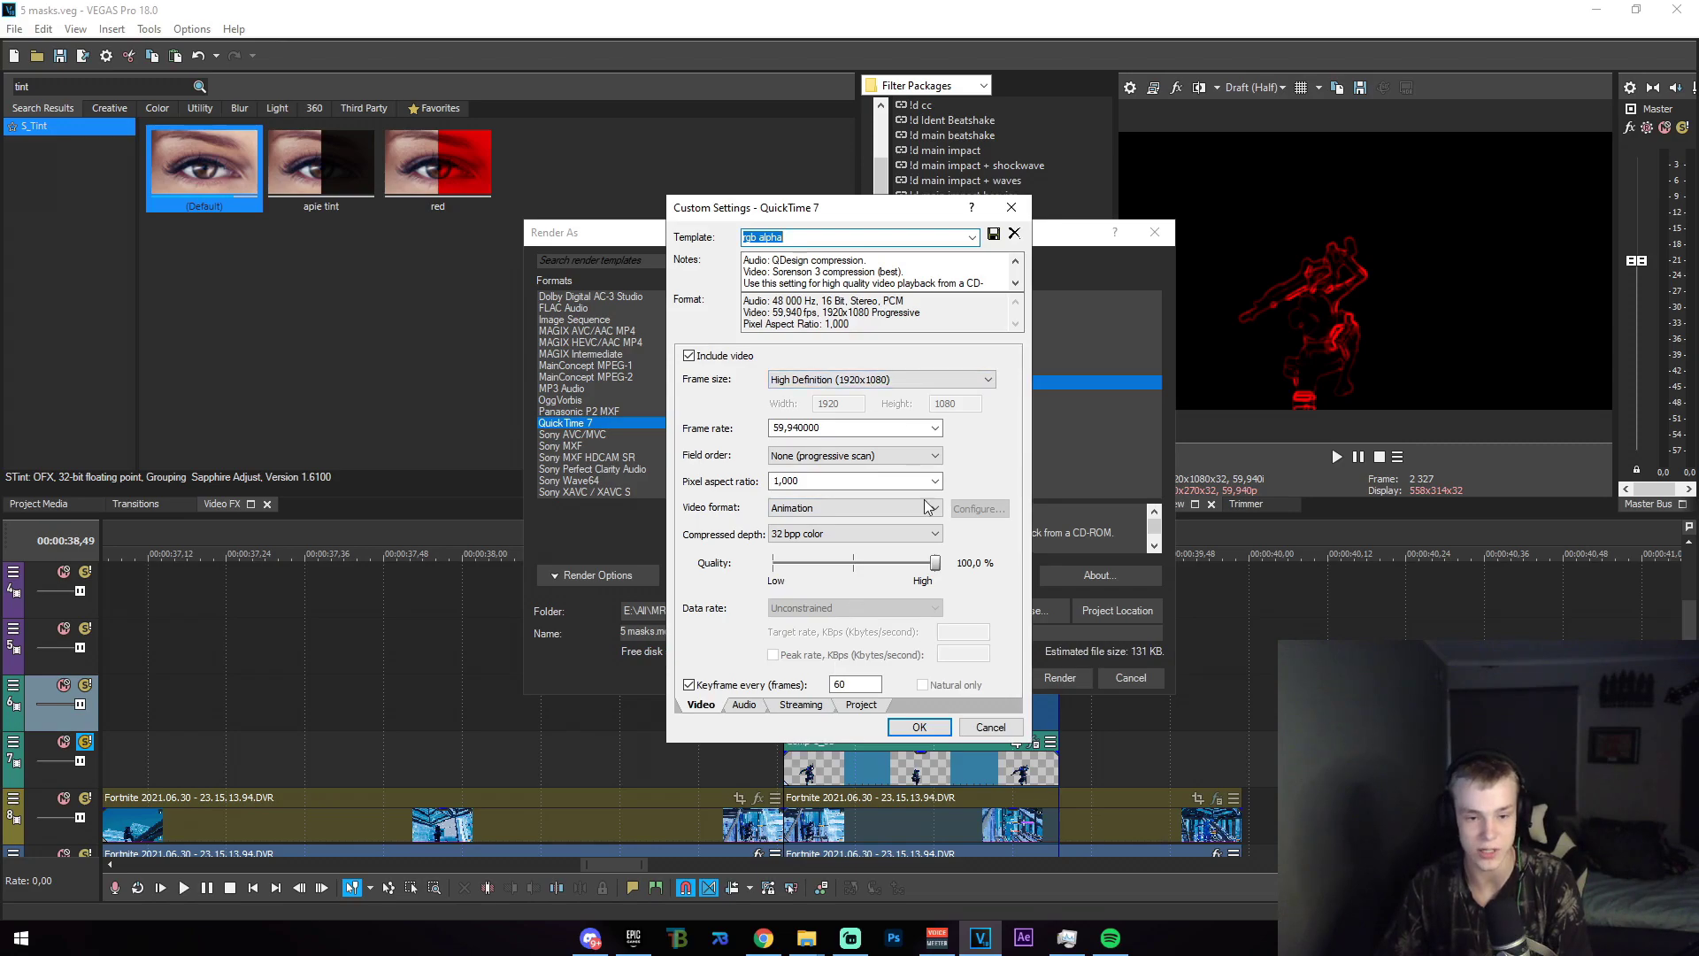
{"action": "left_click", "coordinate": [1012, 207]}
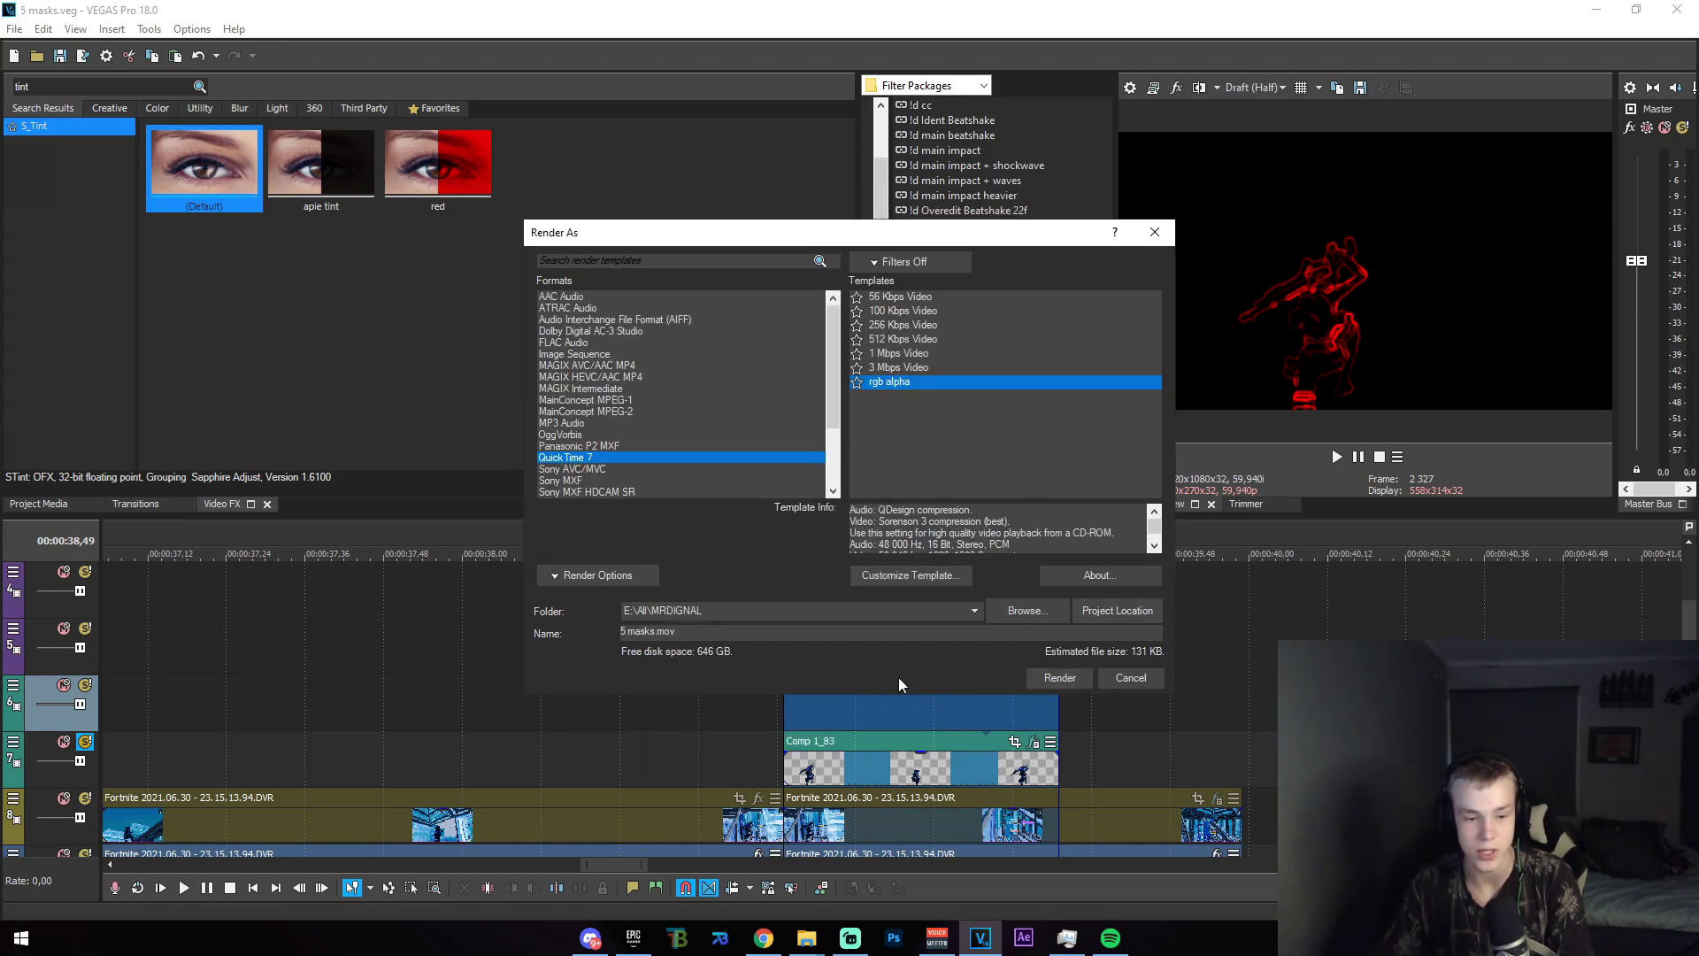
Name the output file 5 masks roto.mov and render it to the E:\All\MRDIGNAL folder.
{"action": "left_click", "coordinate": [657, 636]}
{"action": "type", "text": "roto"}
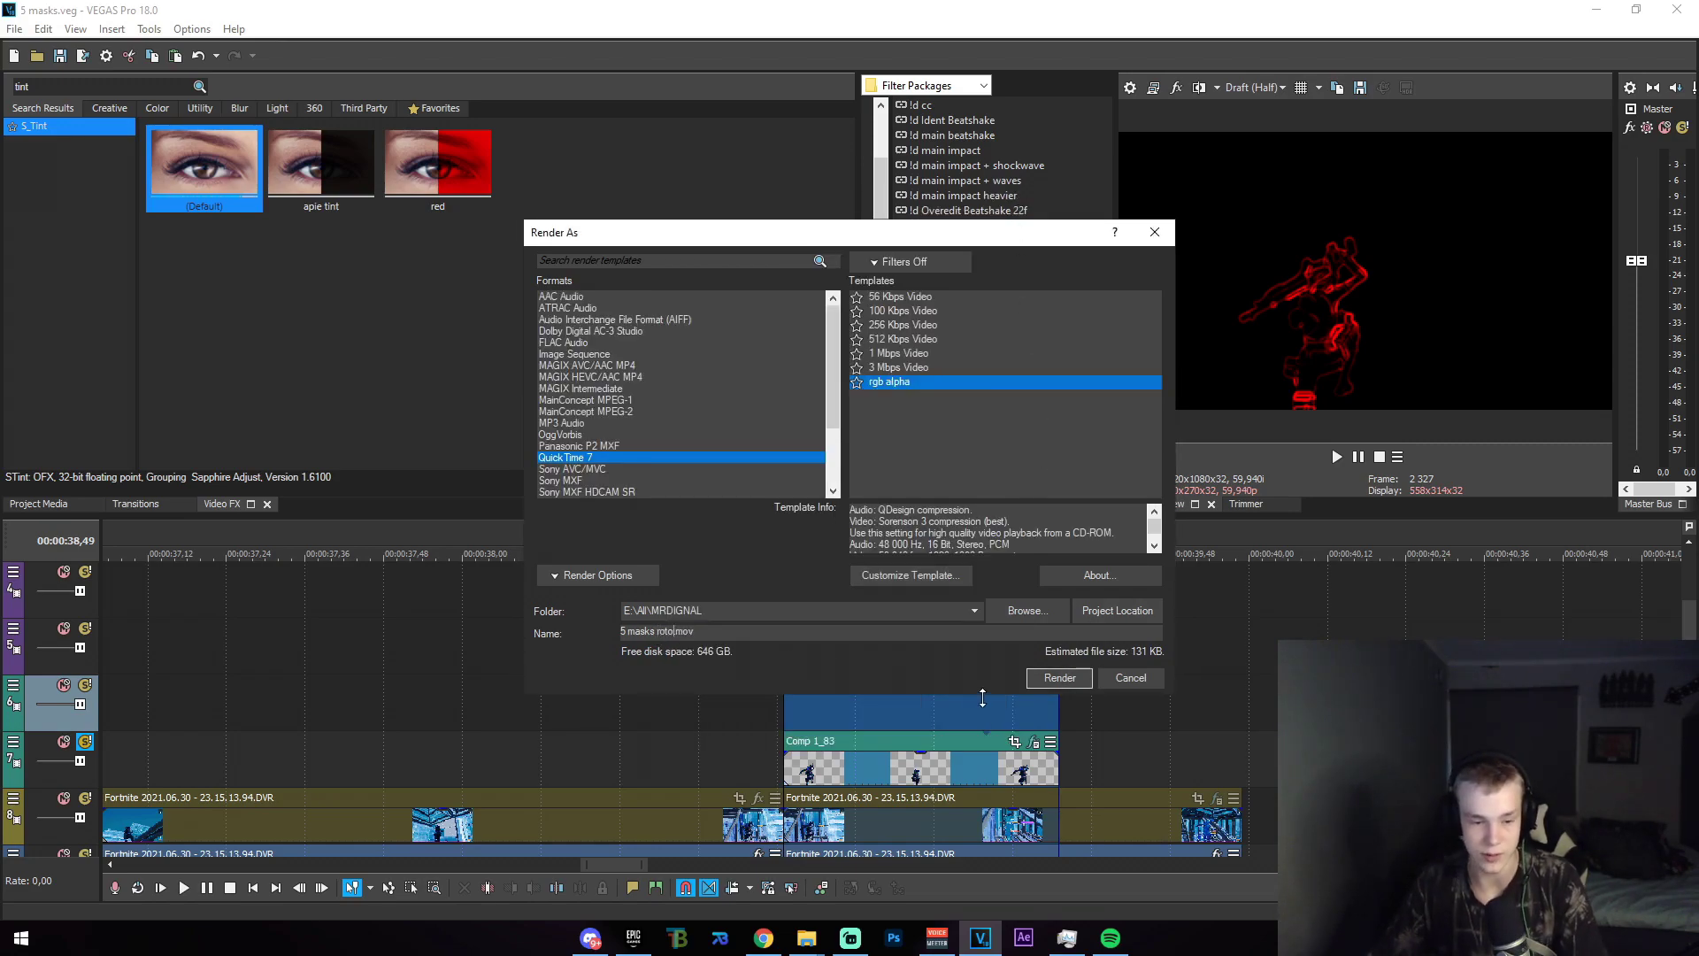
{"action": "left_click", "coordinate": [1061, 678]}
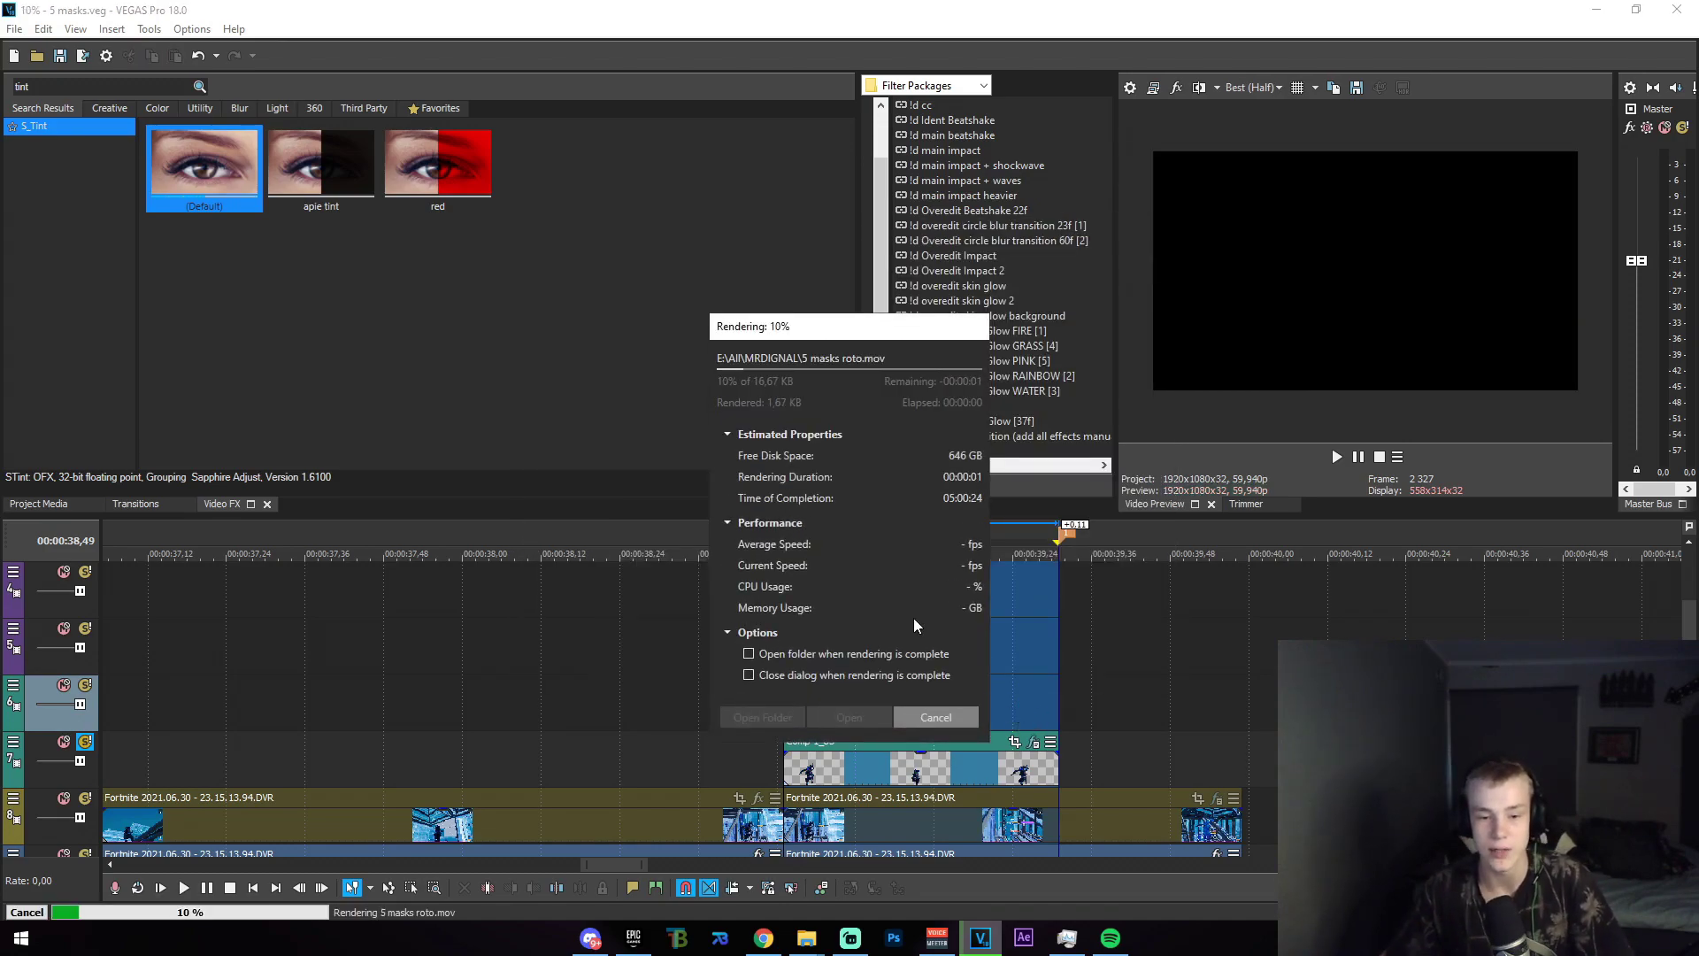